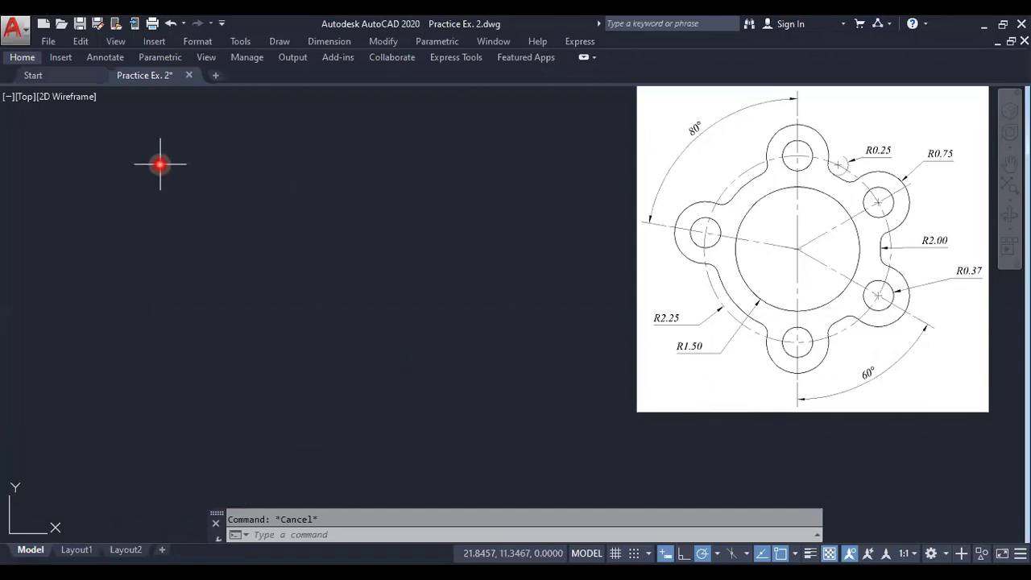
Step: Draw a circle of radius 1.5 in the empty drawing area
text(c)
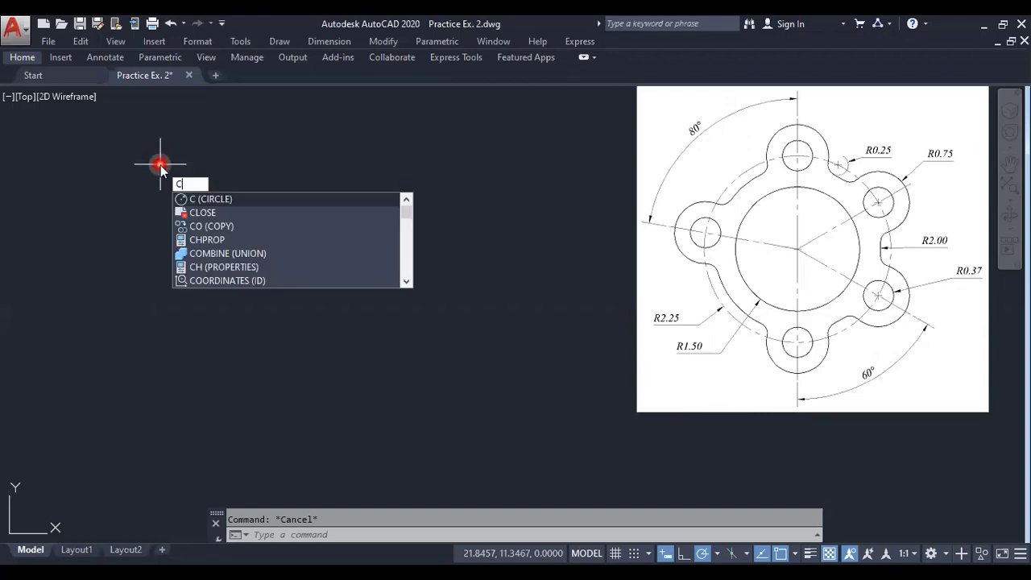
key(Return)
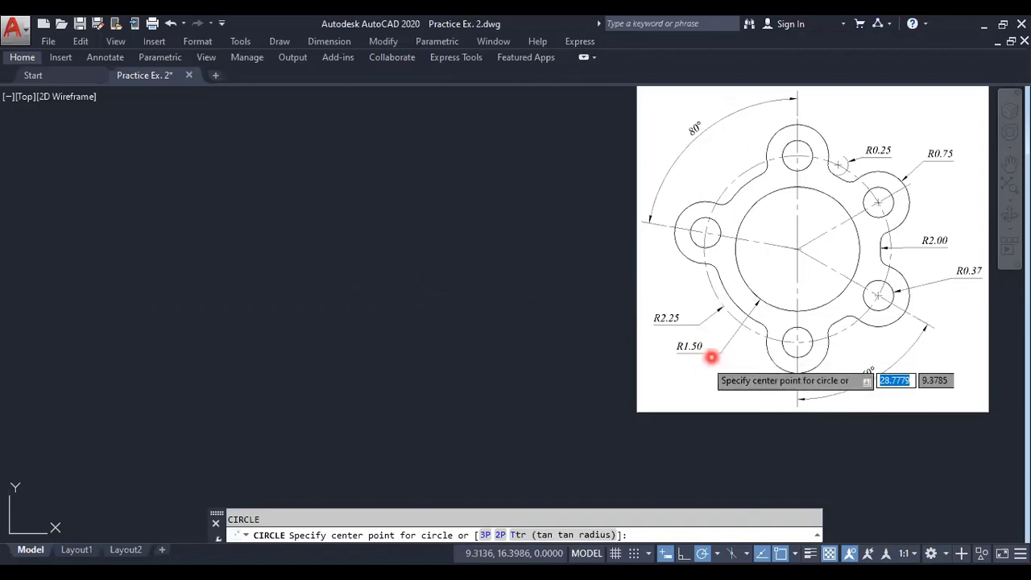
click(342, 289)
text(1.5)
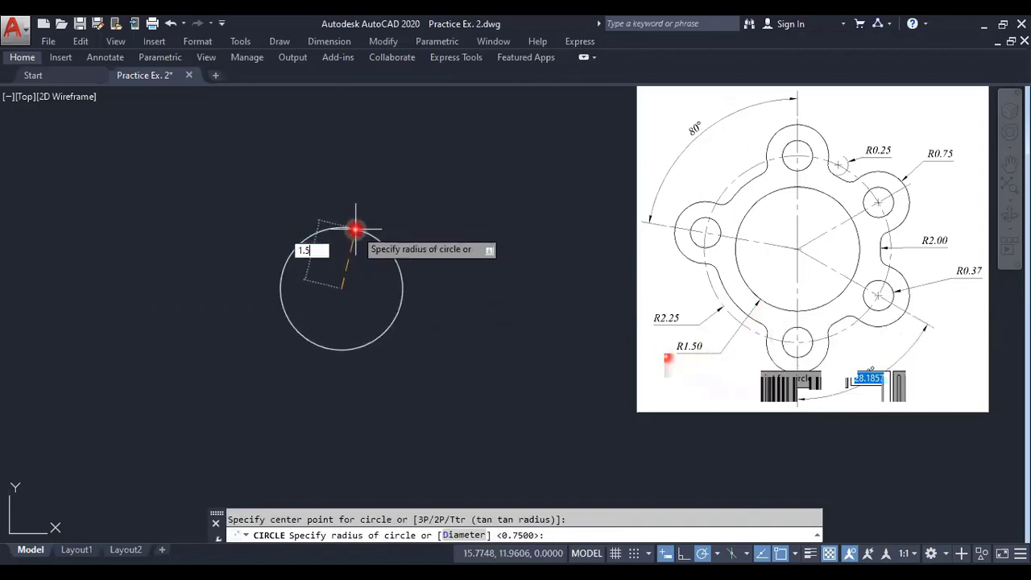
key(Return)
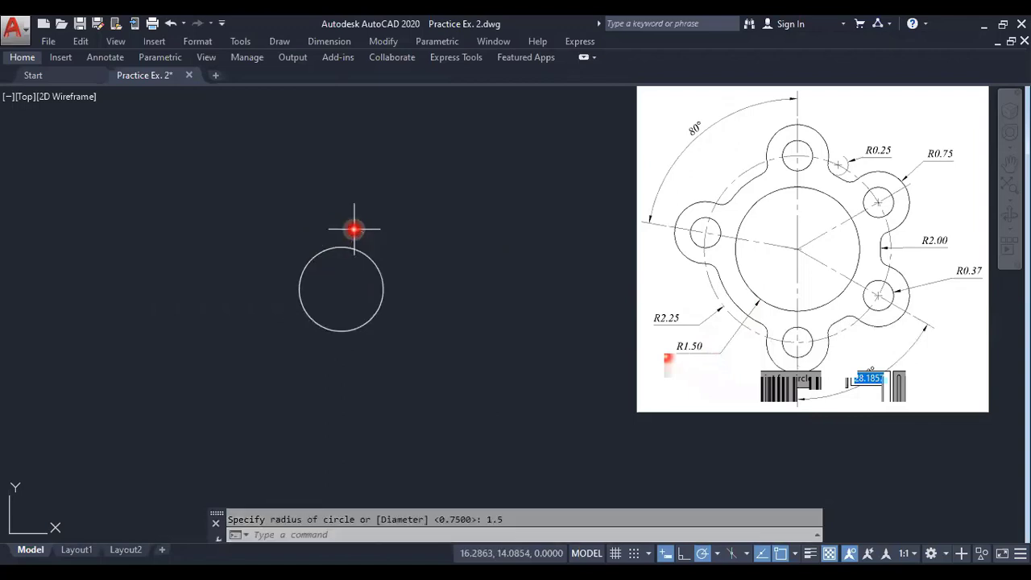
Step: Add concentric circles of radius 2 and 2.25 on the same centre
key(Return)
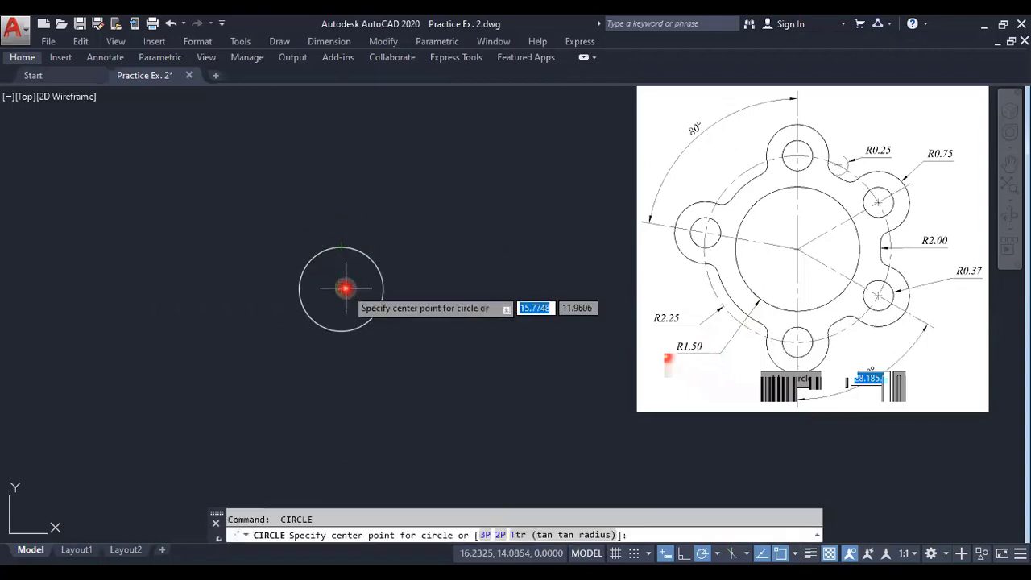
click(342, 288)
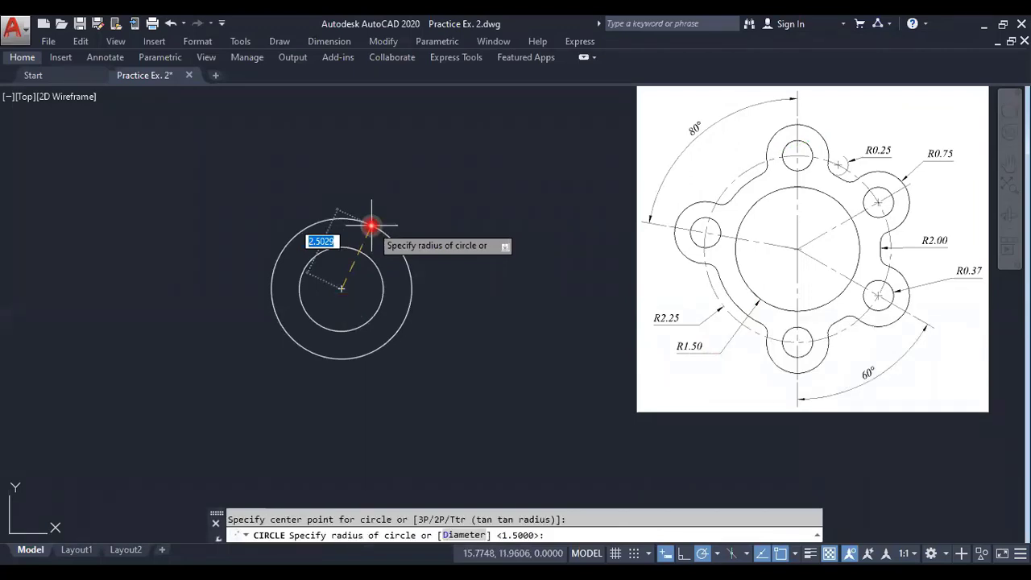
text(2)
key(Return)
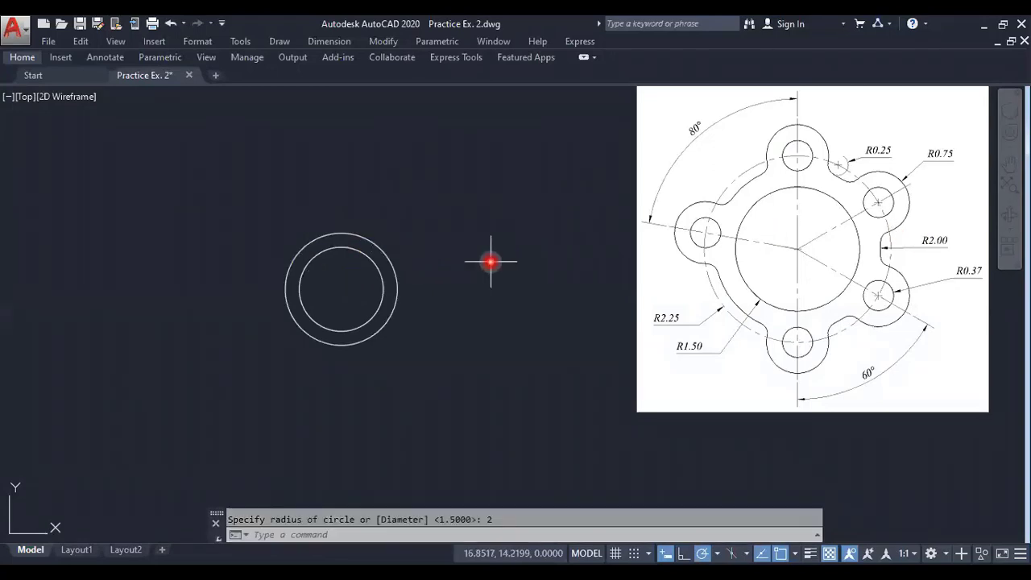
key(Return)
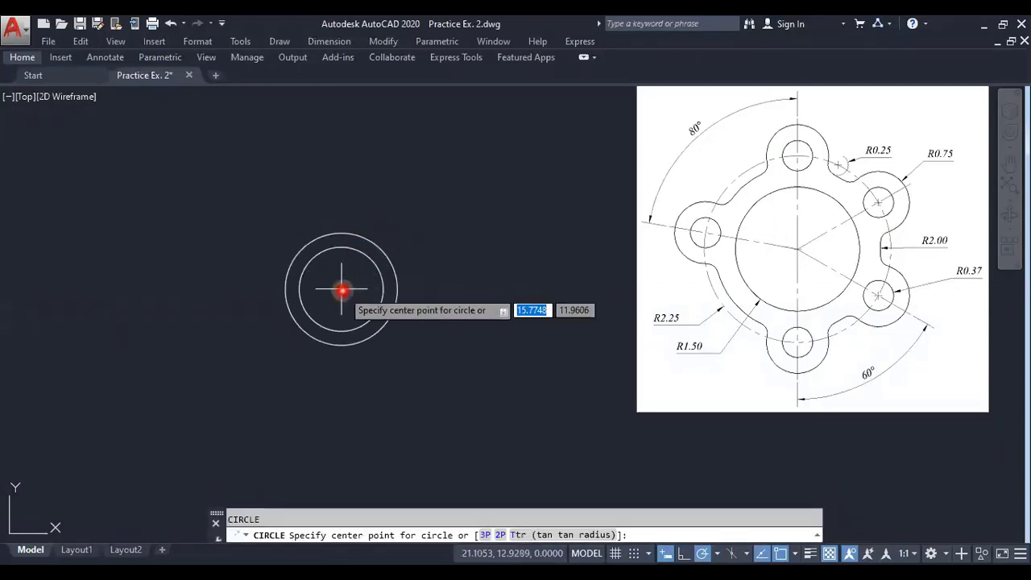
click(342, 288)
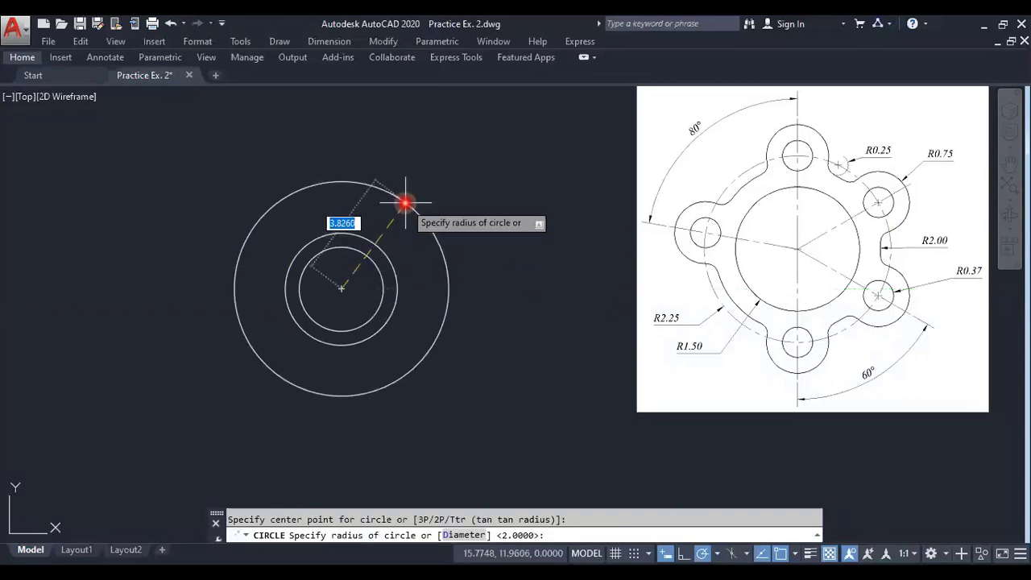
text(2.25)
key(Return)
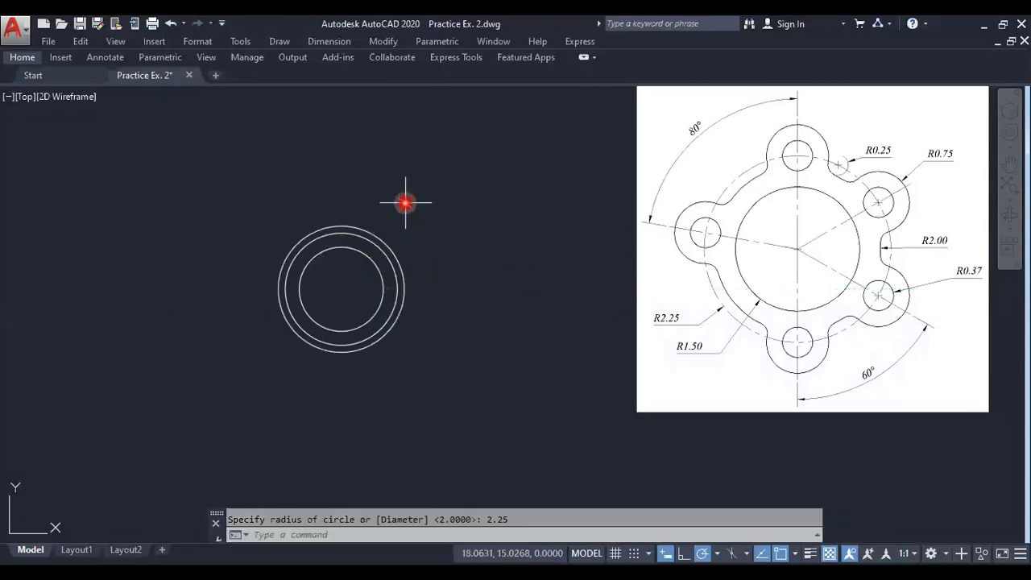
Step: Cancel the extra circle and start the LINE command
key(Return)
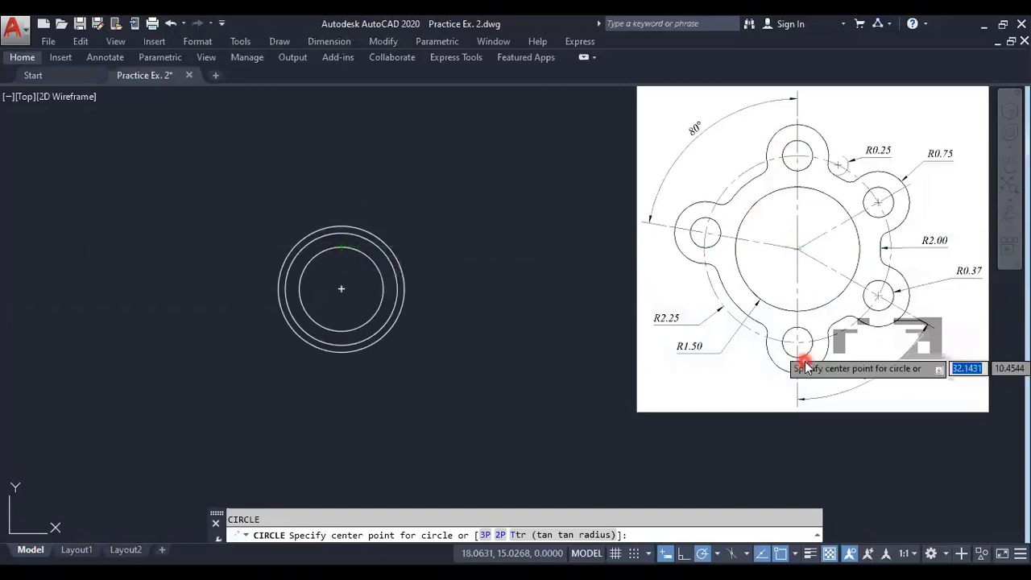
key(Escape)
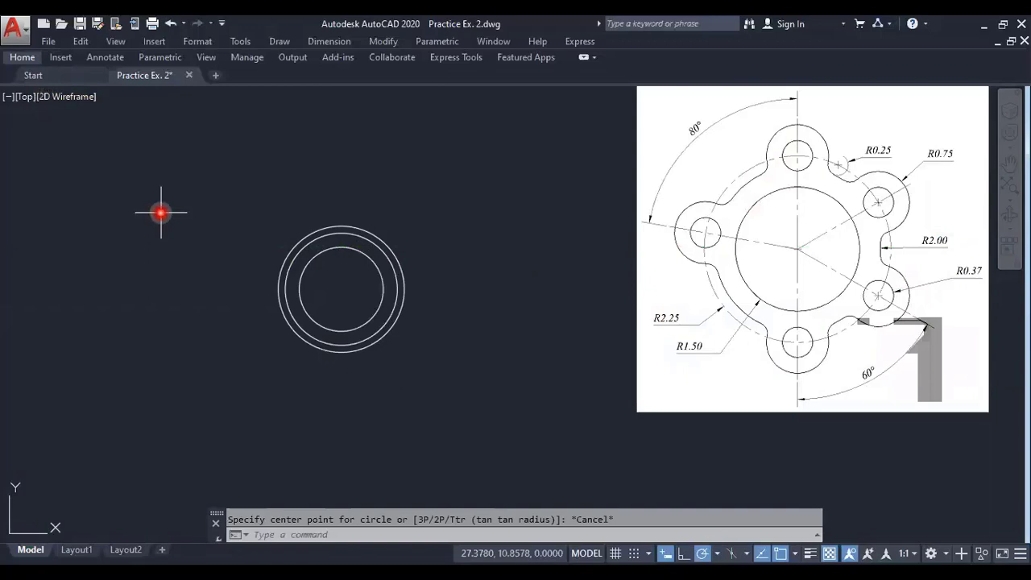
text(l)
key(Return)
Step: Draw a vertical centre line running through the concentric circles
scroll(330, 294, up, 2)
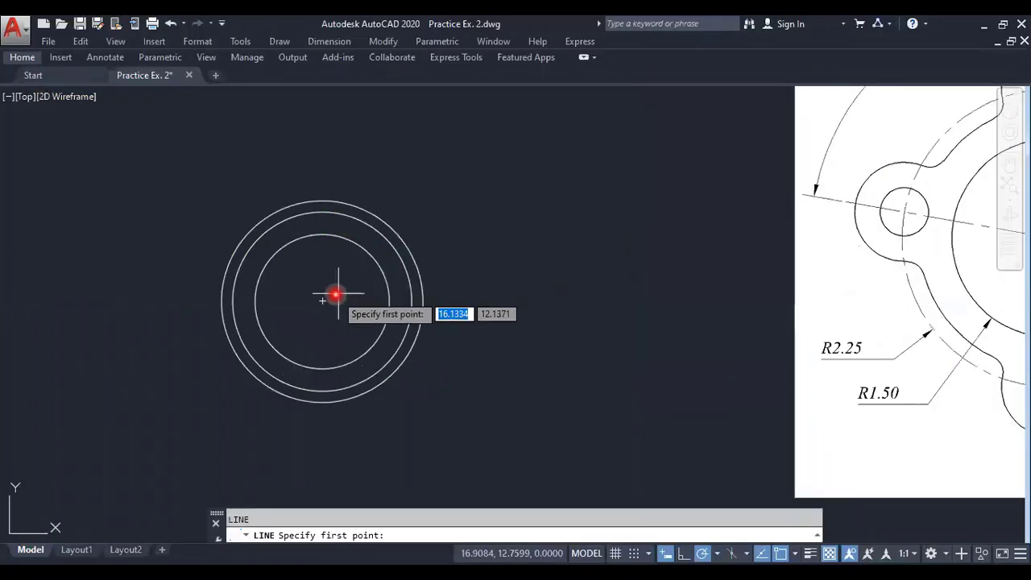
click(320, 171)
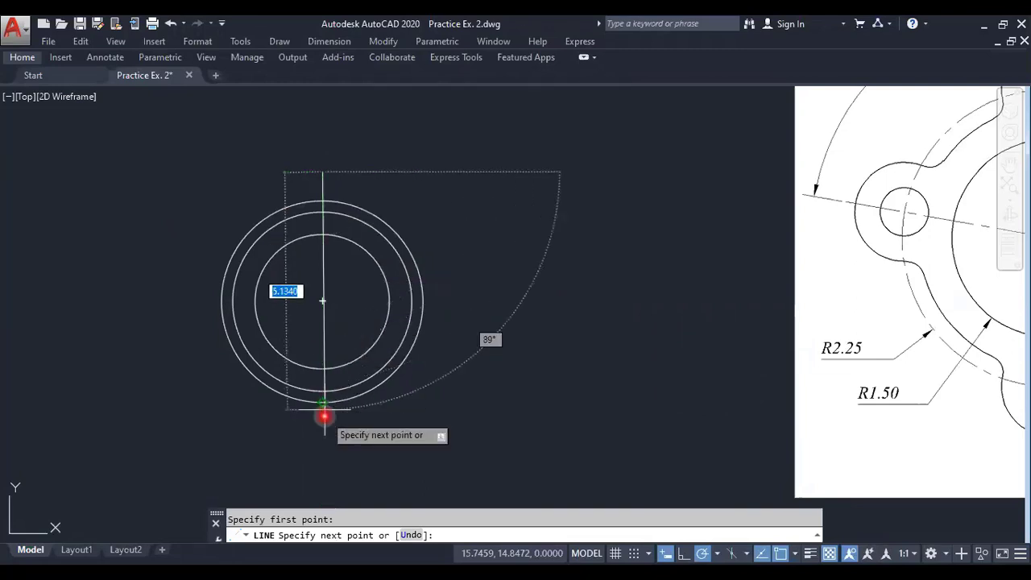
click(324, 439)
right_click(392, 439)
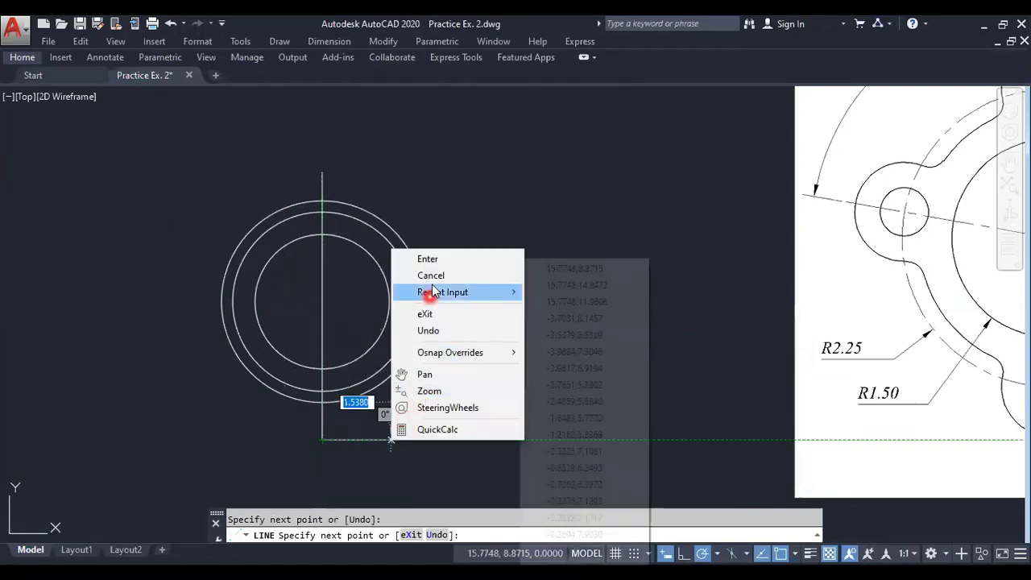
click(427, 259)
middle_drag(376, 202, 357, 263)
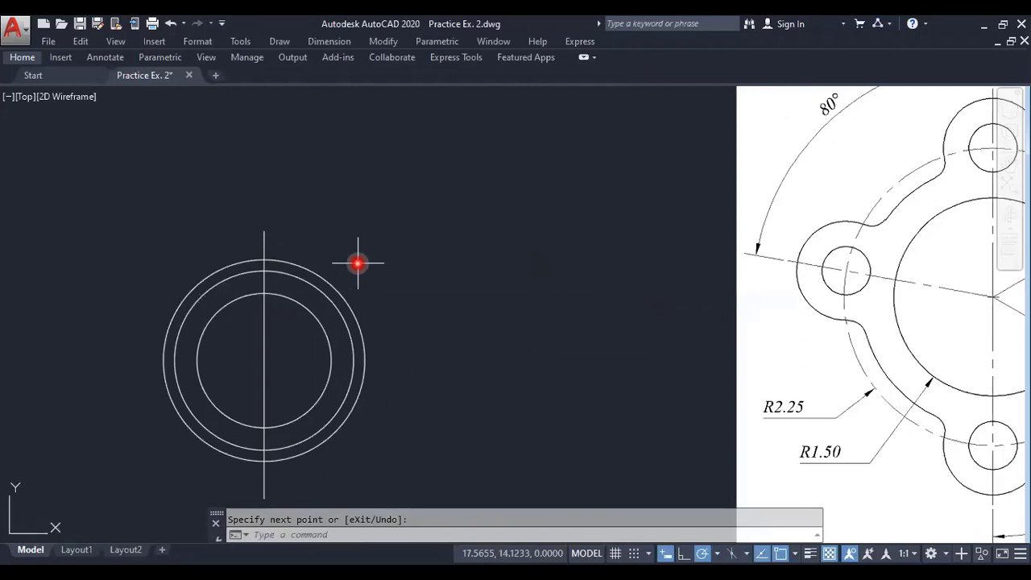
Step: Draw a 0.37-radius hole where the centre line meets the outer circle
text(c)
key(Return)
scroll(359, 262, down, 2)
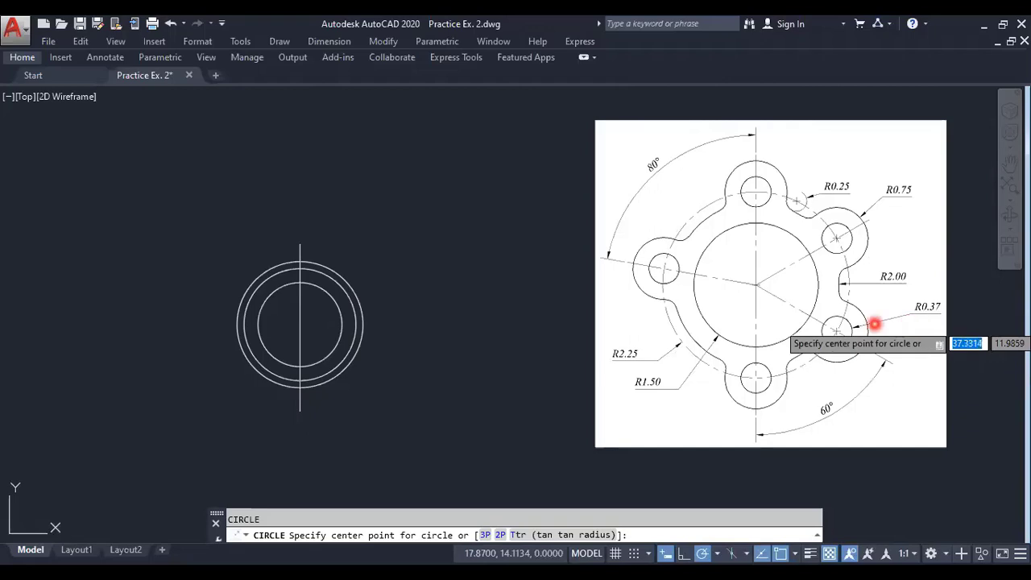
scroll(239, 272, up, 5)
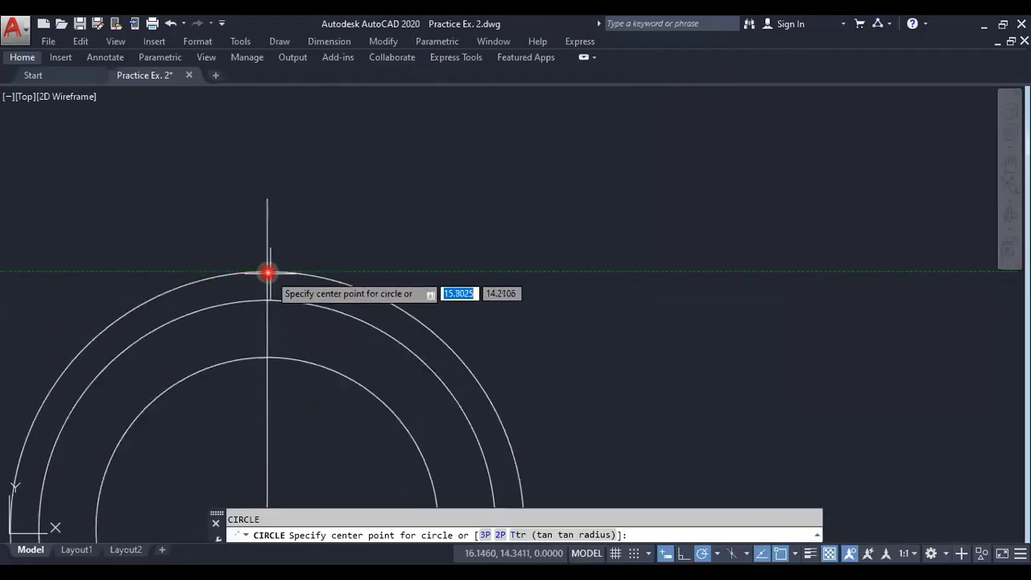
scroll(282, 301, down, 2)
scroll(288, 304, down, 2)
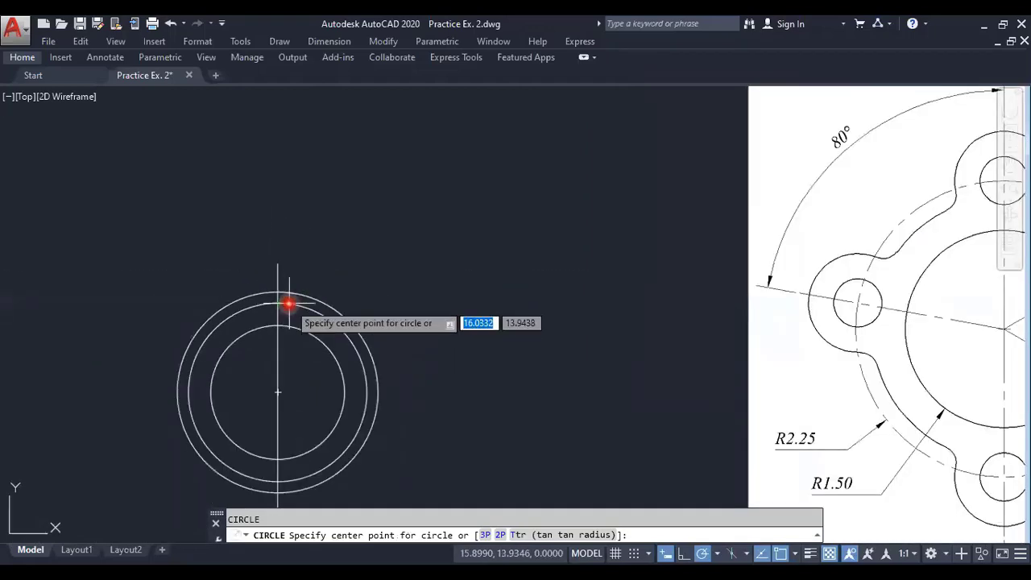
scroll(274, 290, up, 2)
scroll(311, 295, up, 1)
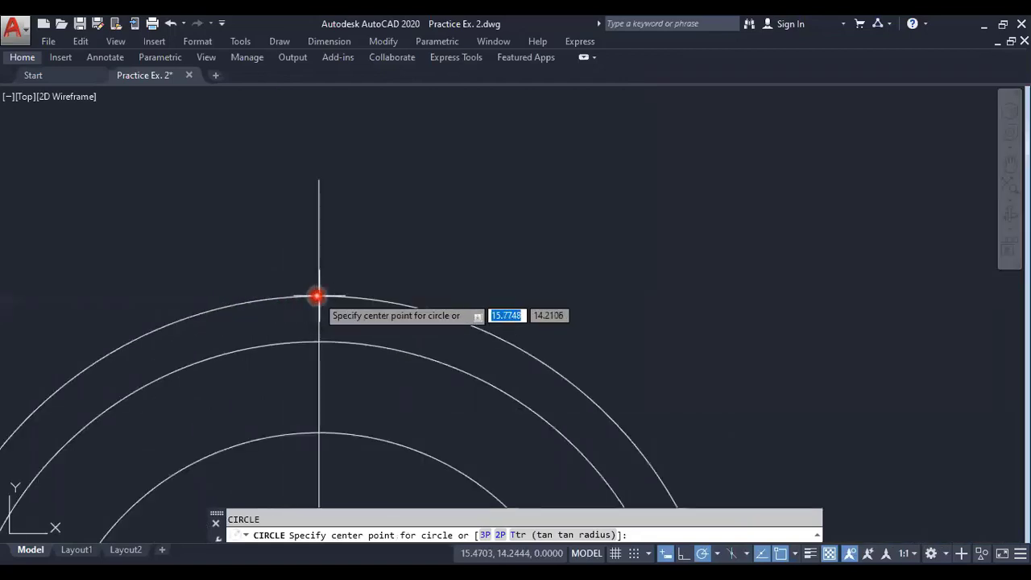
click(319, 296)
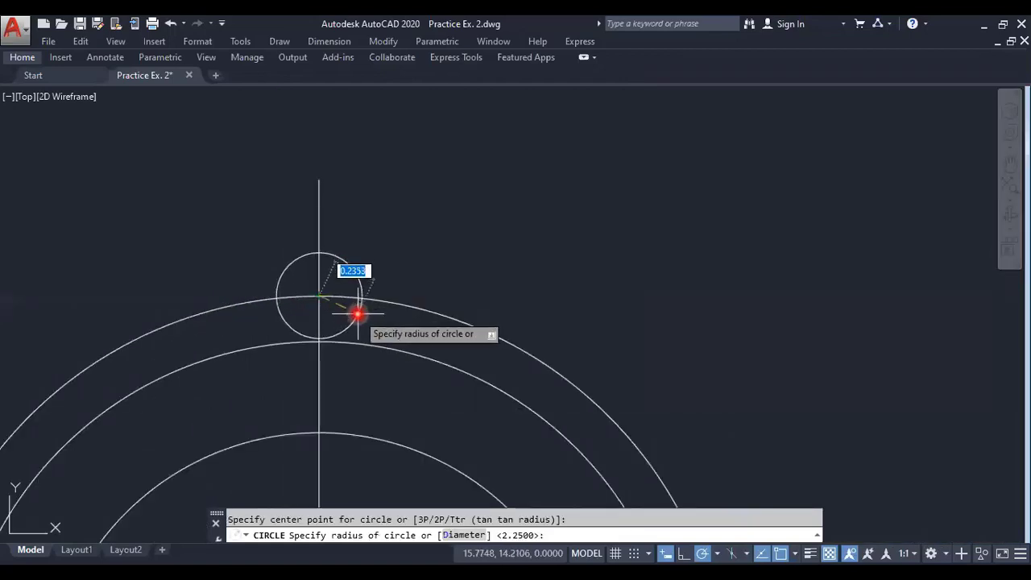
text(.37)
key(Return)
Step: Add a concentric 0.75-radius lobe circle around the small hole
scroll(355, 311, down, 4)
scroll(352, 308, down, 1)
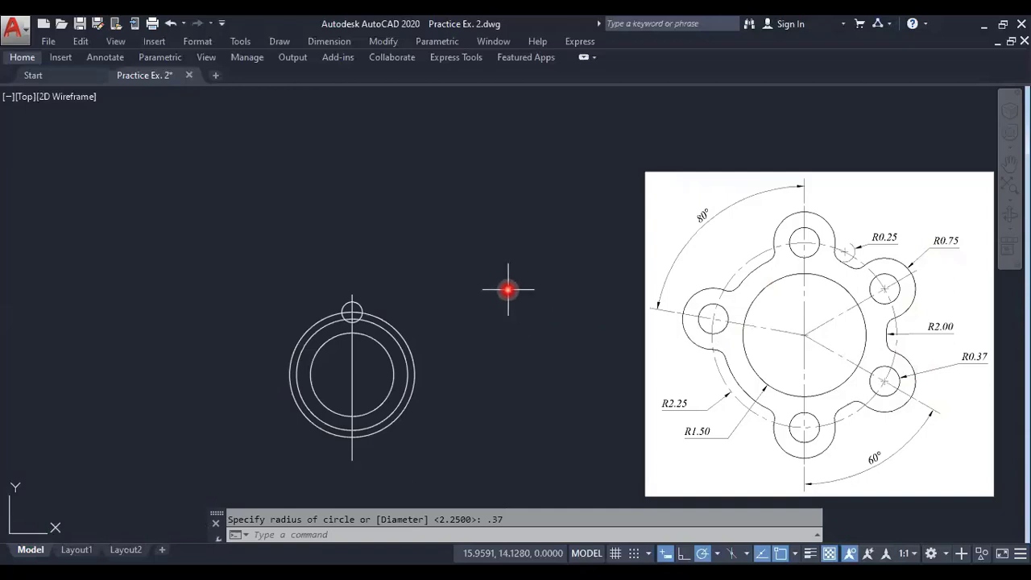
key(Return)
key(Return)
scroll(354, 314, up, 3)
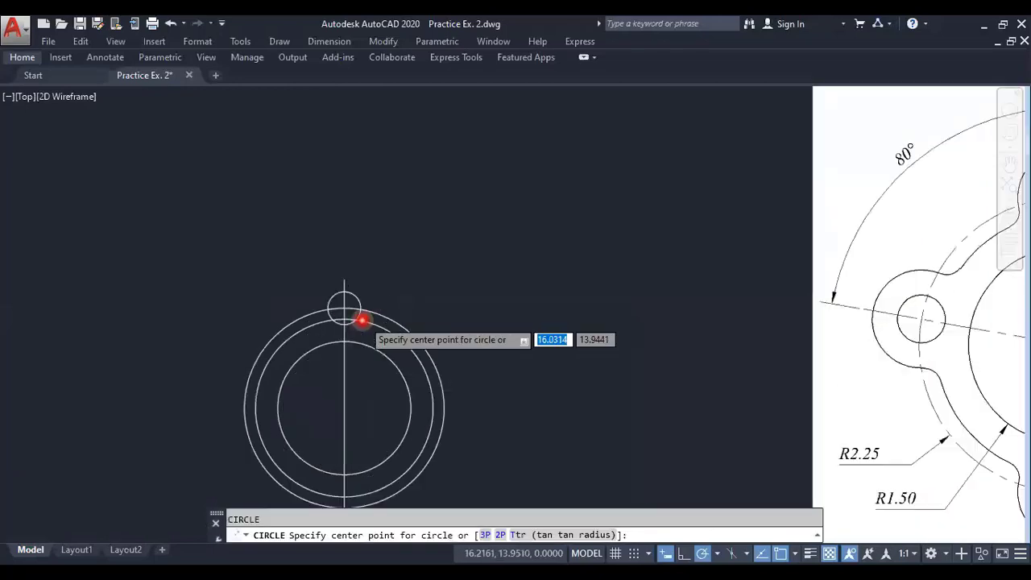
scroll(342, 314, up, 3)
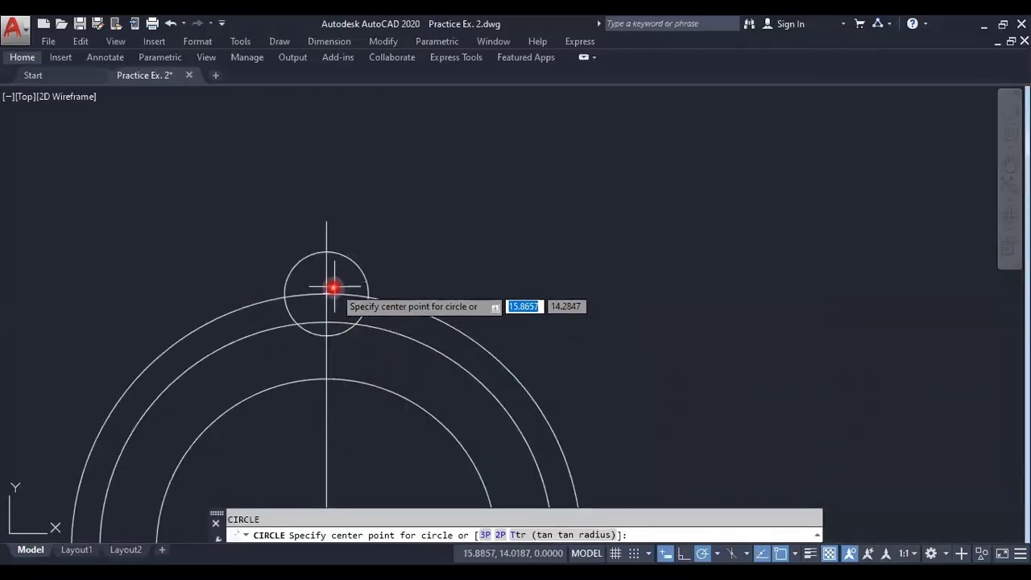
click(327, 294)
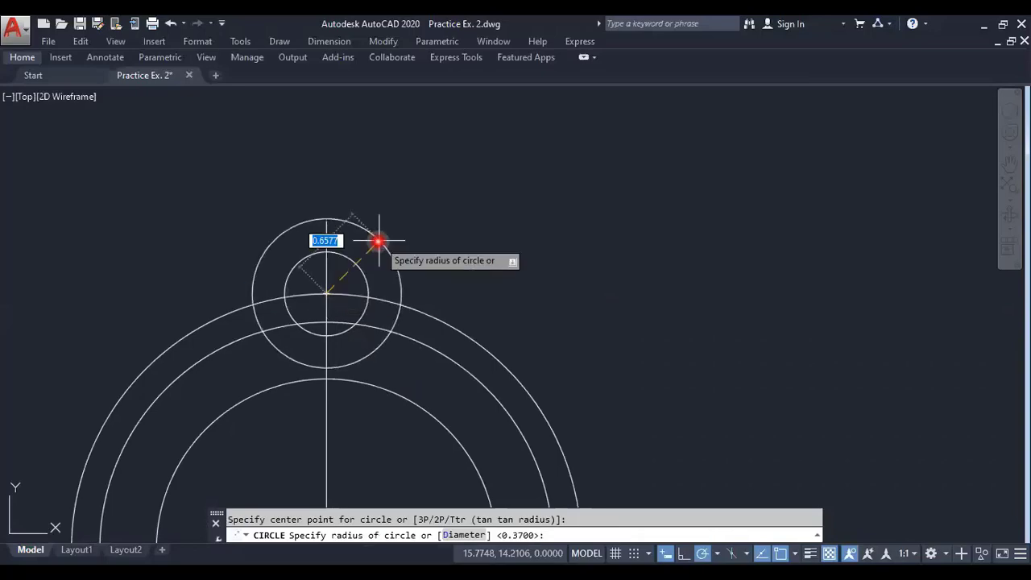
text(.75)
key(Return)
Step: Select the centre line's top grip to stretch it, then cancel and zoom out
scroll(379, 237, down, 4)
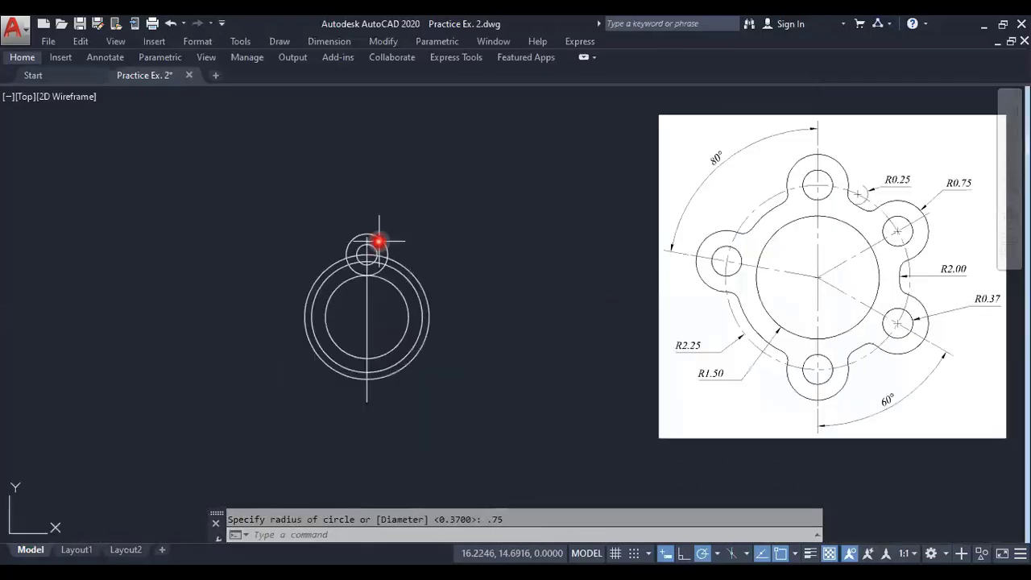
scroll(411, 253, down, 2)
scroll(395, 250, up, 3)
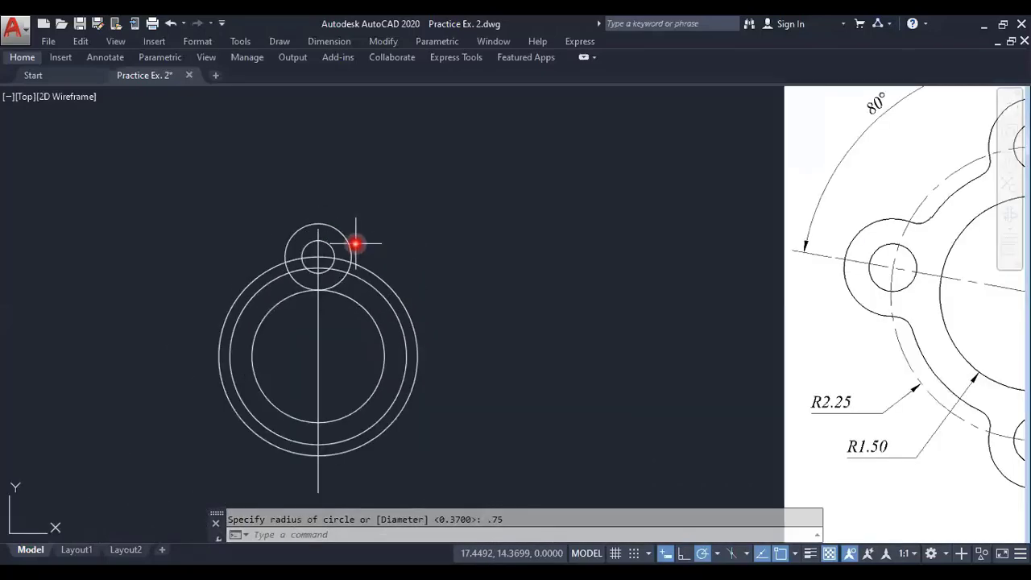
click(318, 234)
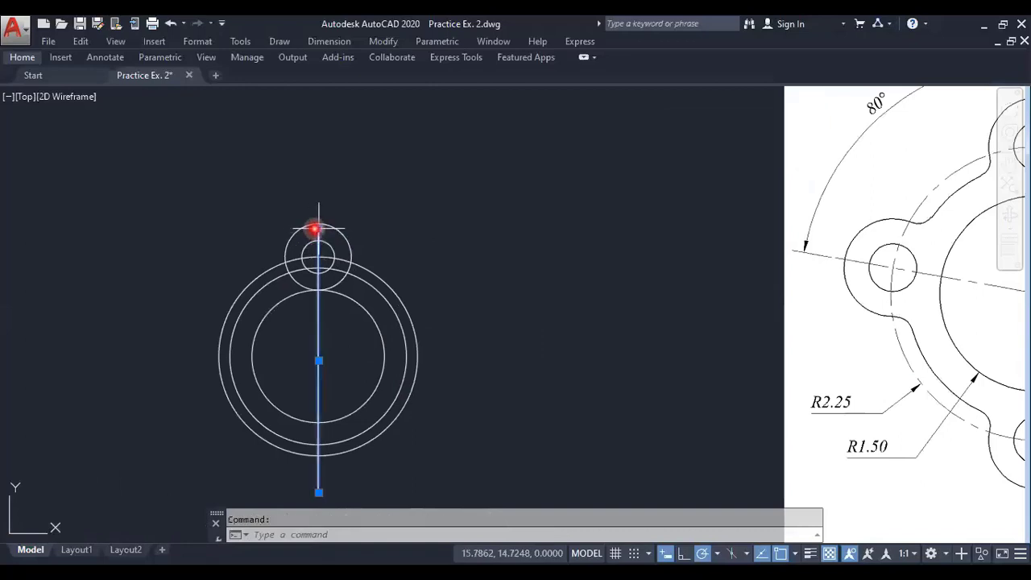
click(318, 230)
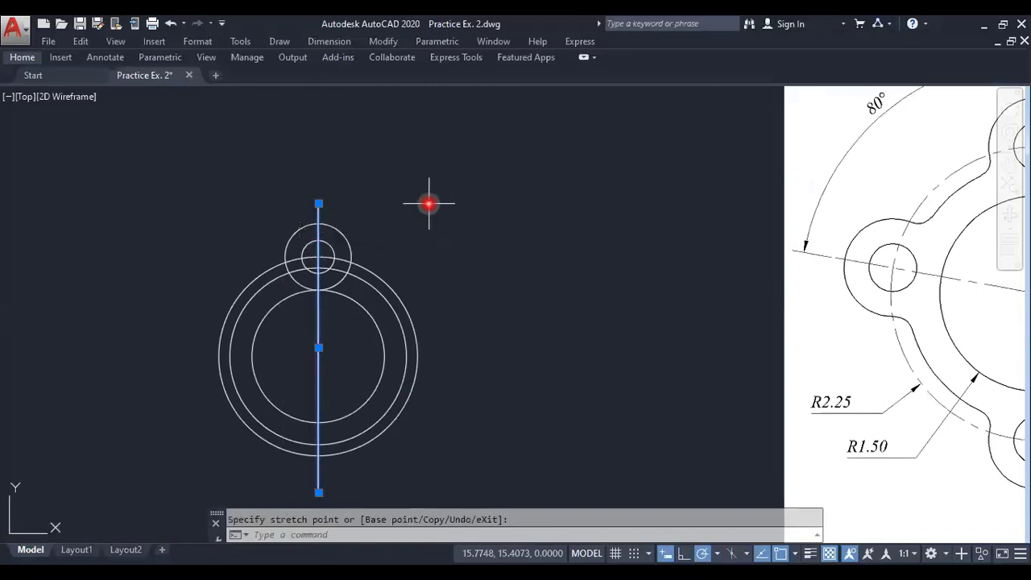
key(Escape)
scroll(377, 282, down, 2)
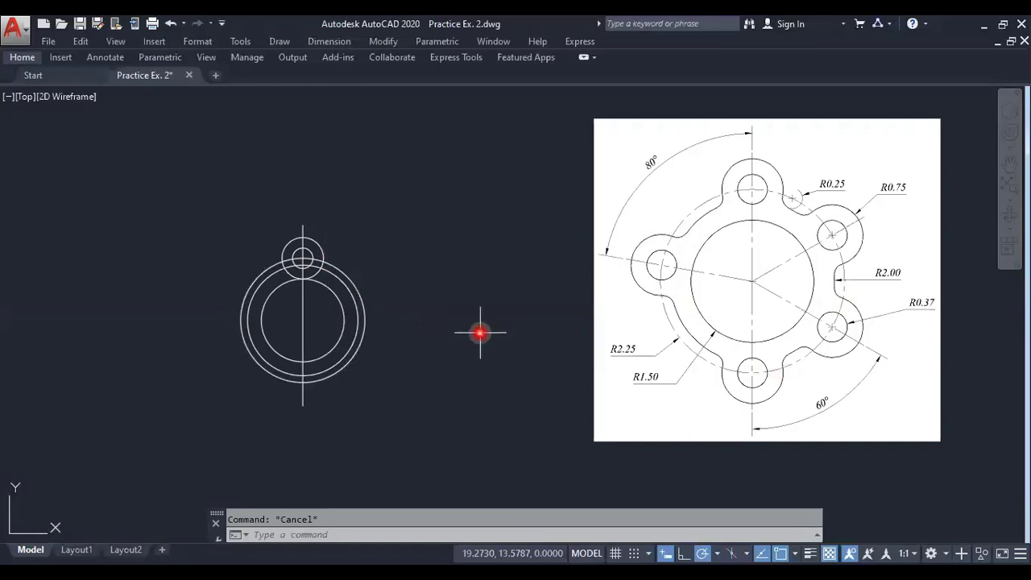
Step: Start a polar ARRAY of both small circles about the ring's centre
text(ARRAY)
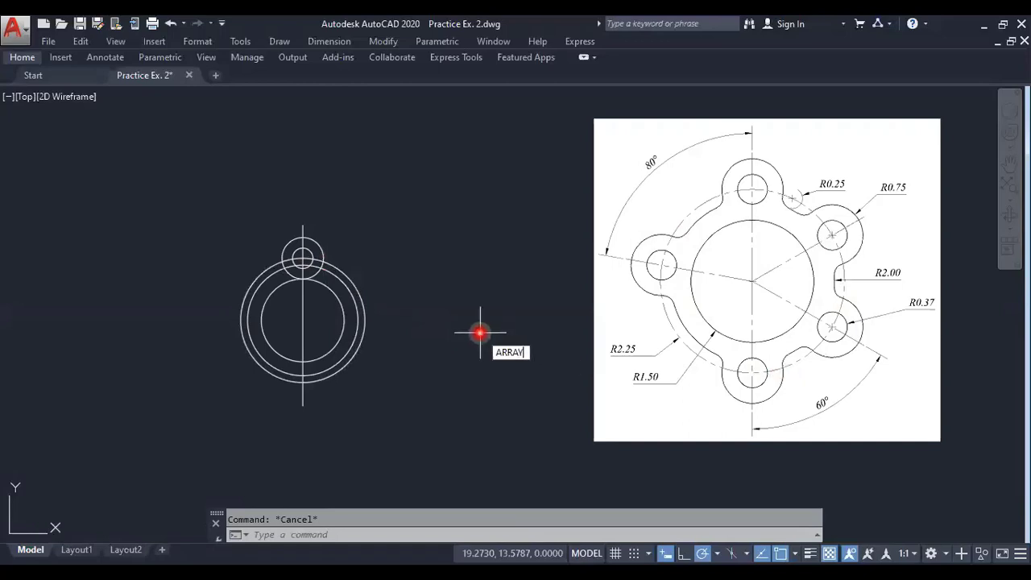
key(Return)
scroll(311, 255, up, 2)
click(309, 251)
click(322, 242)
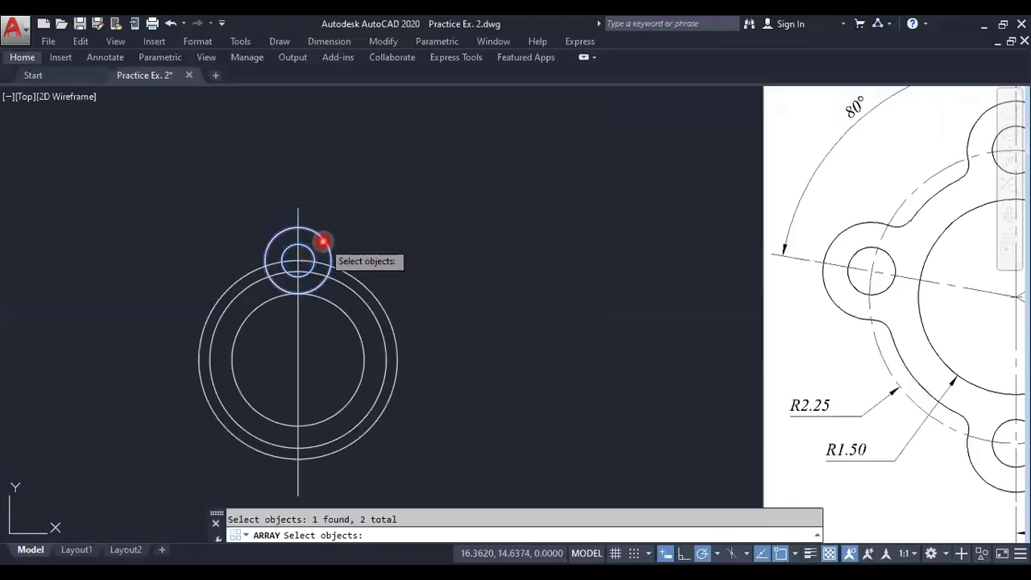
key(Return)
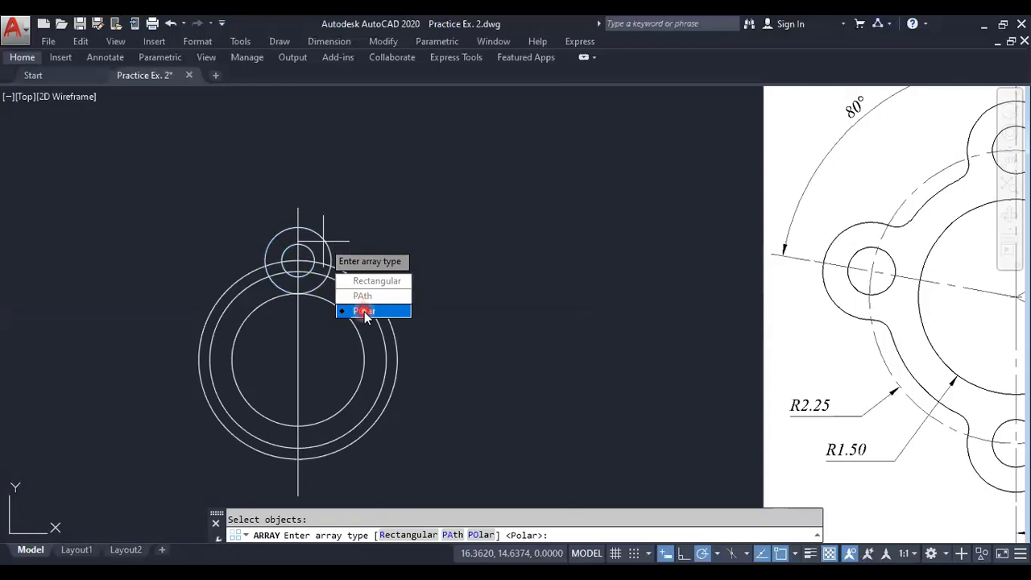
click(365, 311)
click(298, 358)
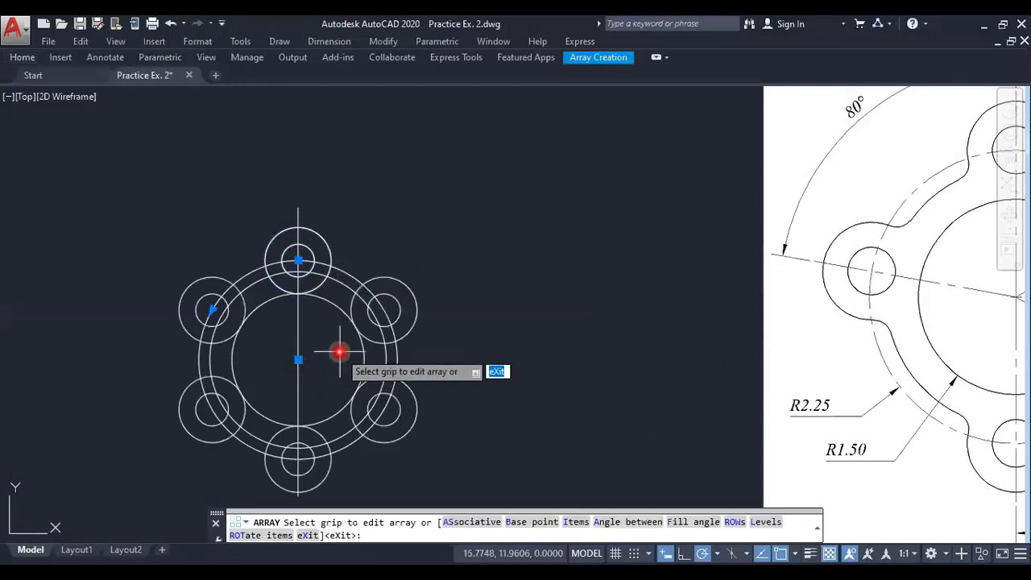
scroll(406, 348, down, 2)
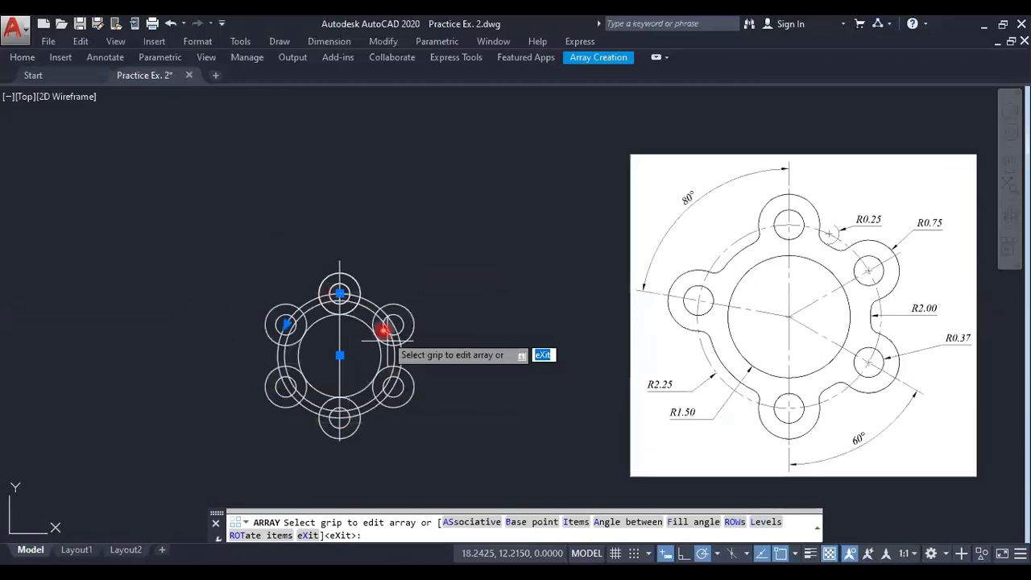
Step: Set the array to 4 items filling 180°, flipped to the right side
click(592, 58)
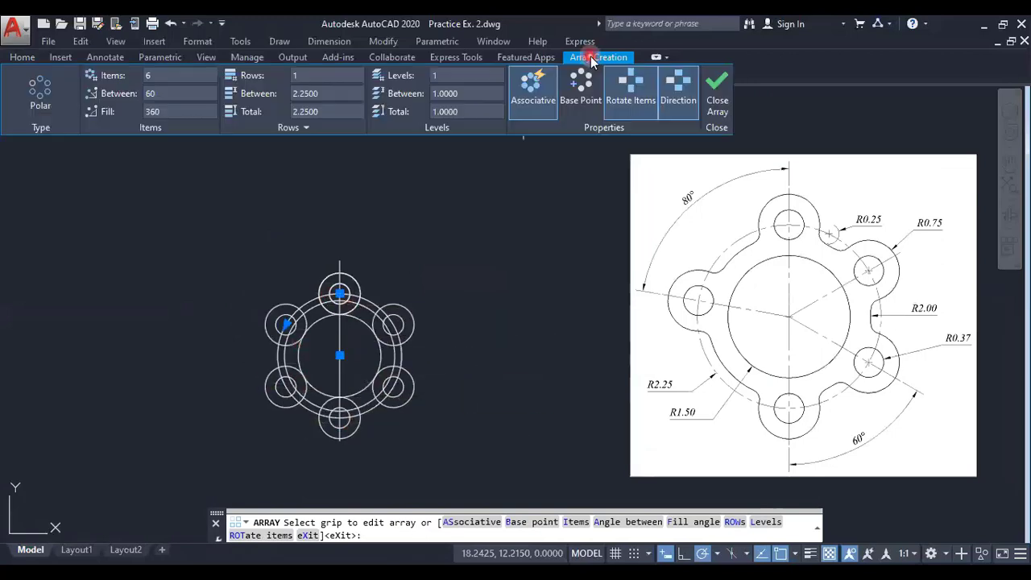
click(149, 75)
click(173, 79)
text(4)
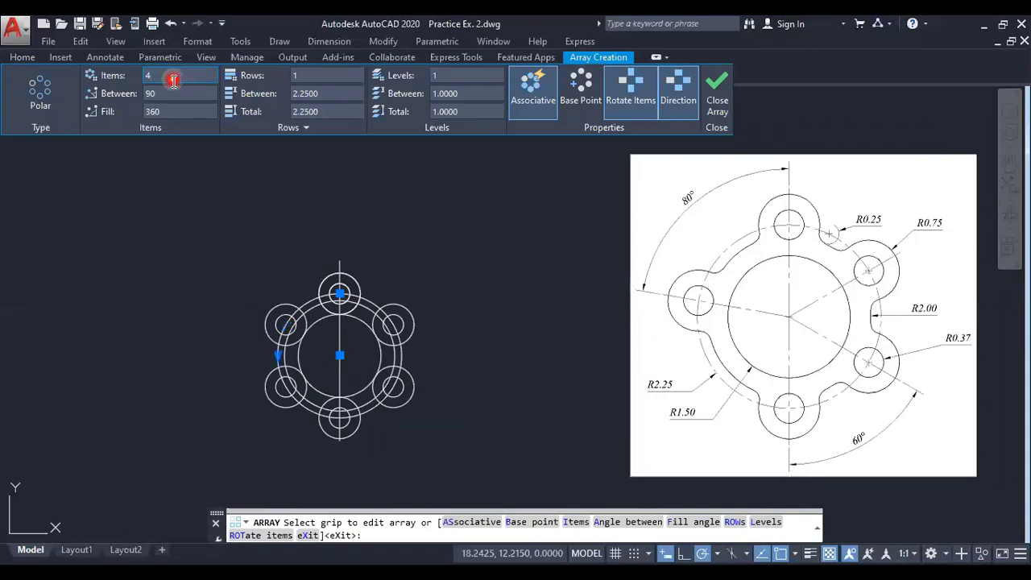
click(167, 107)
text(180)
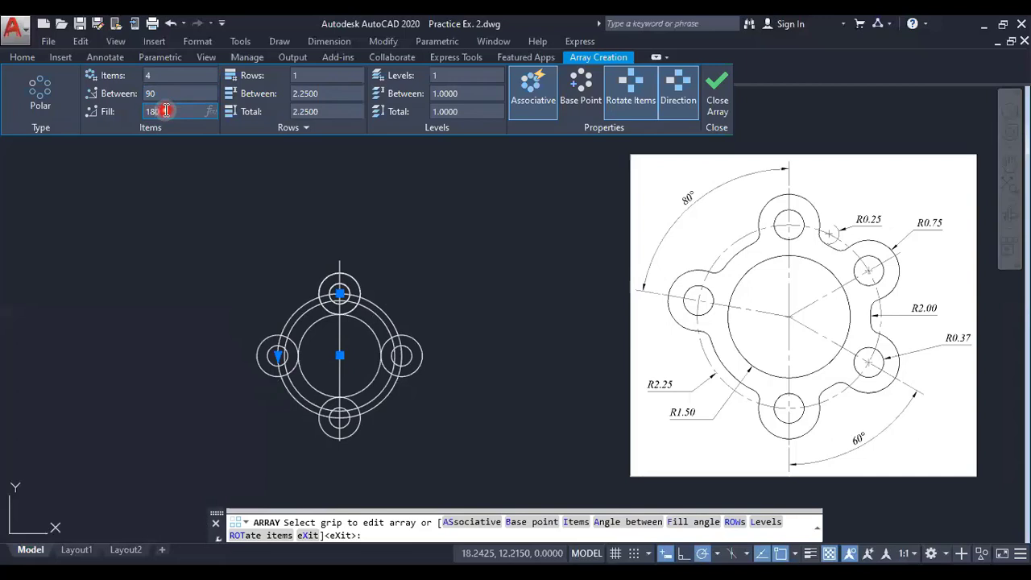
key(Return)
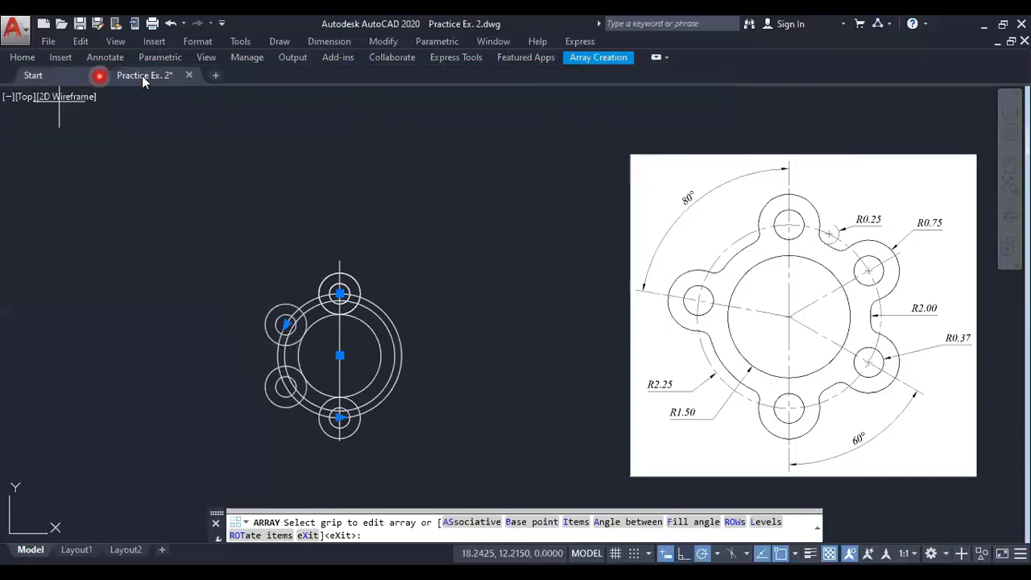
click(599, 57)
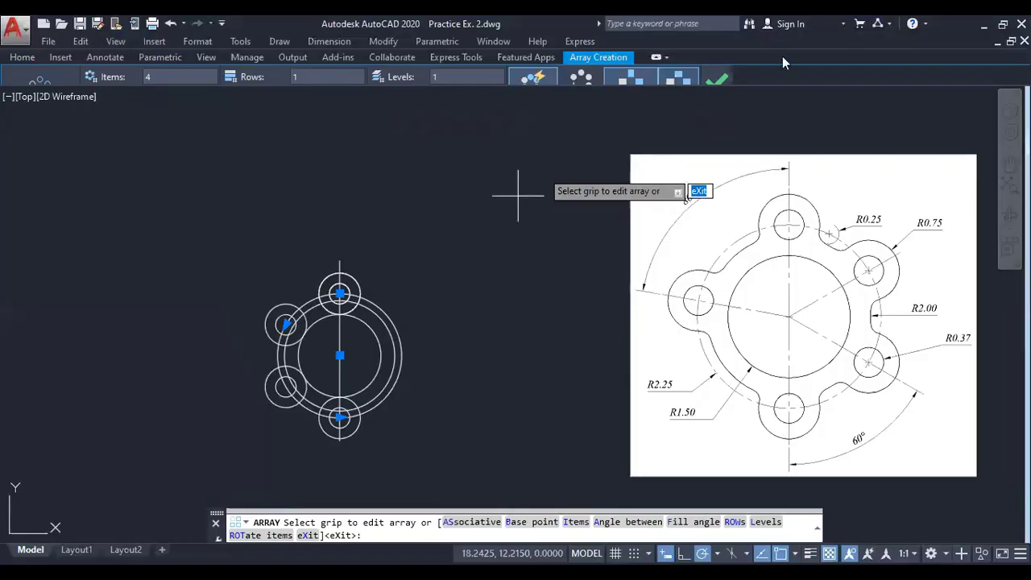
click(683, 81)
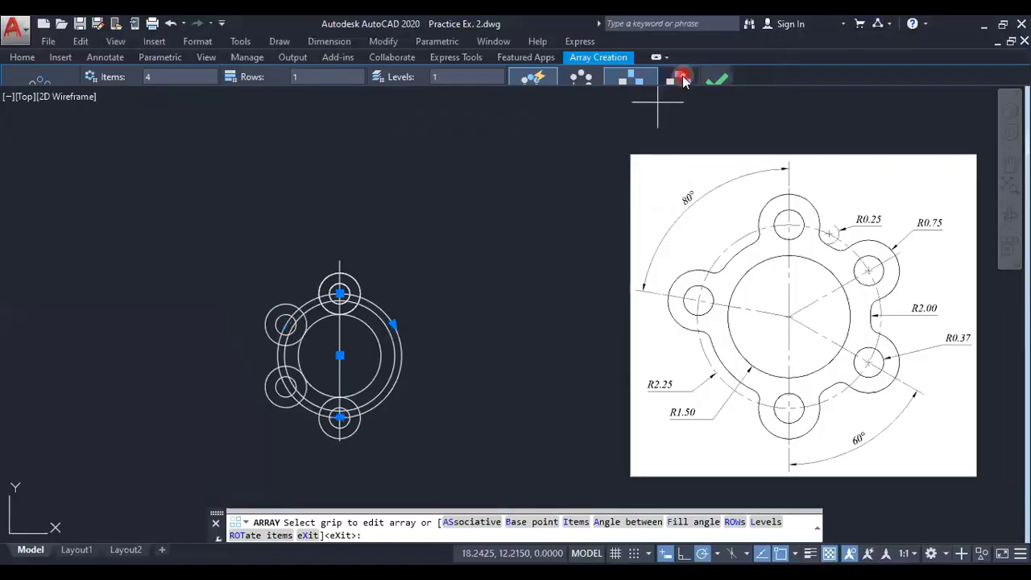
right_click(516, 288)
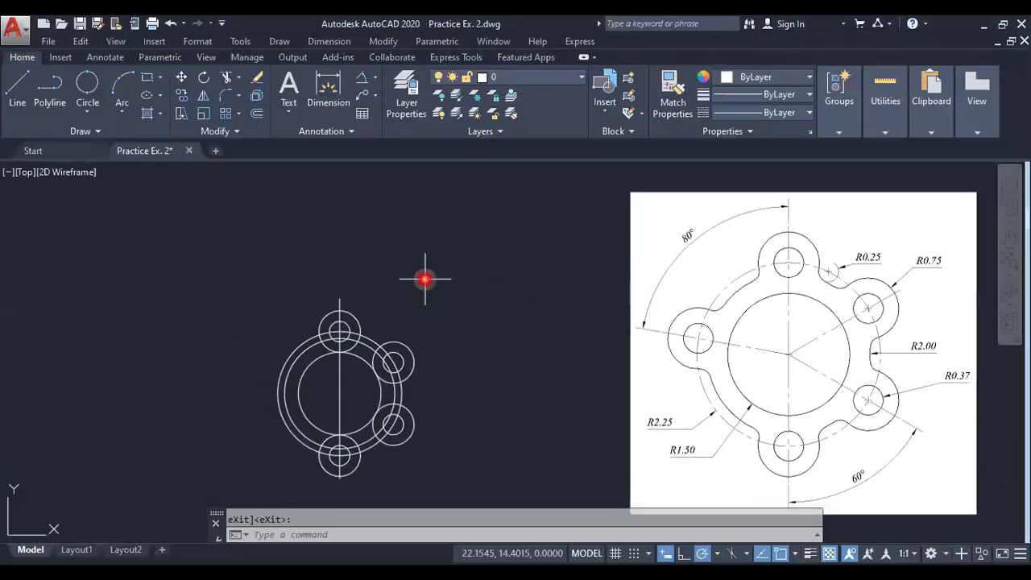
Step: Minimize the ribbon so only its tab names show
click(583, 58)
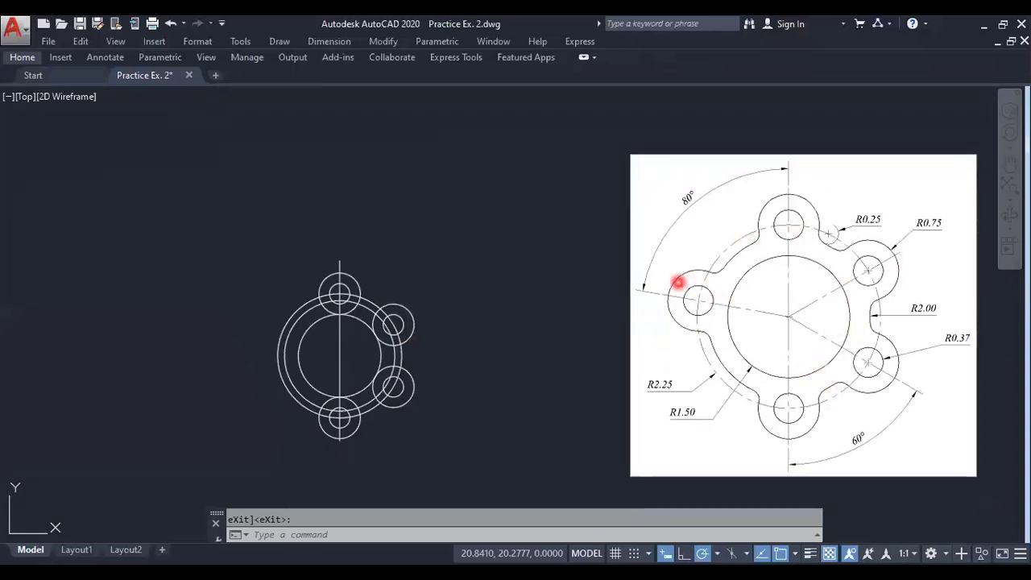
Step: Explode the four-copy circle array with X
click(412, 318)
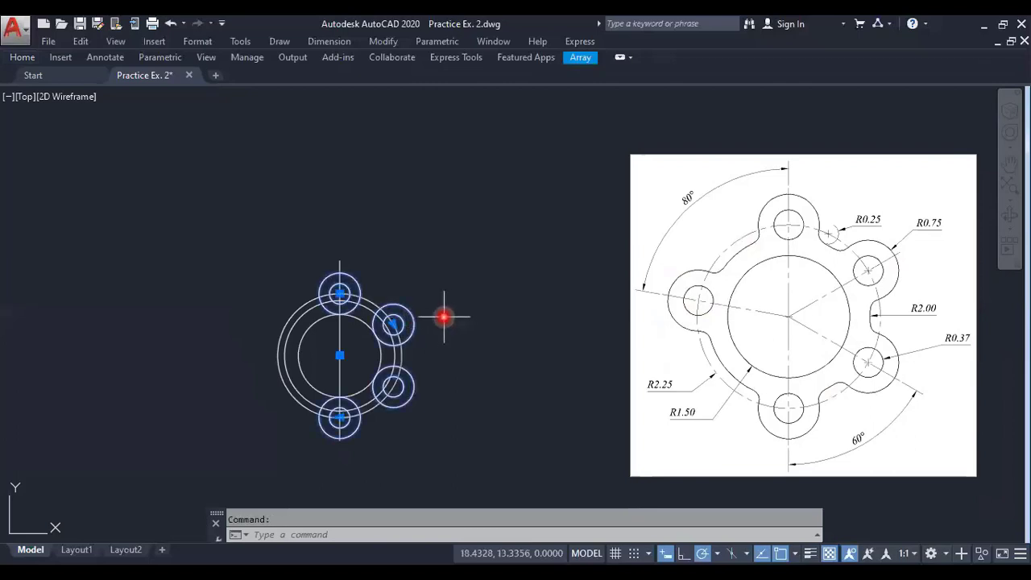
text(x)
key(Return)
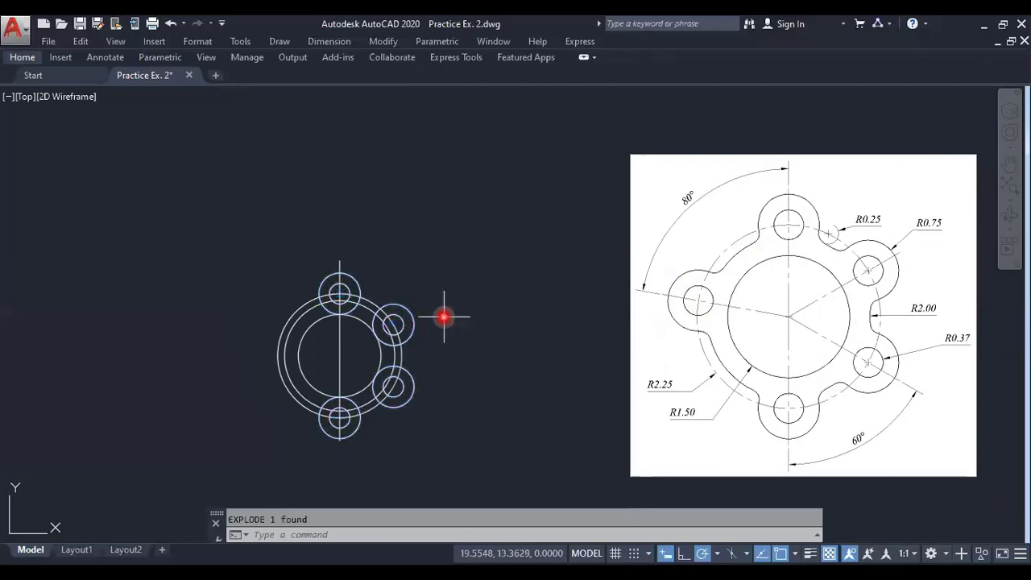
Step: Start a polar ARRAY of the top circle pair about the ring's centre
text(ARRAY)
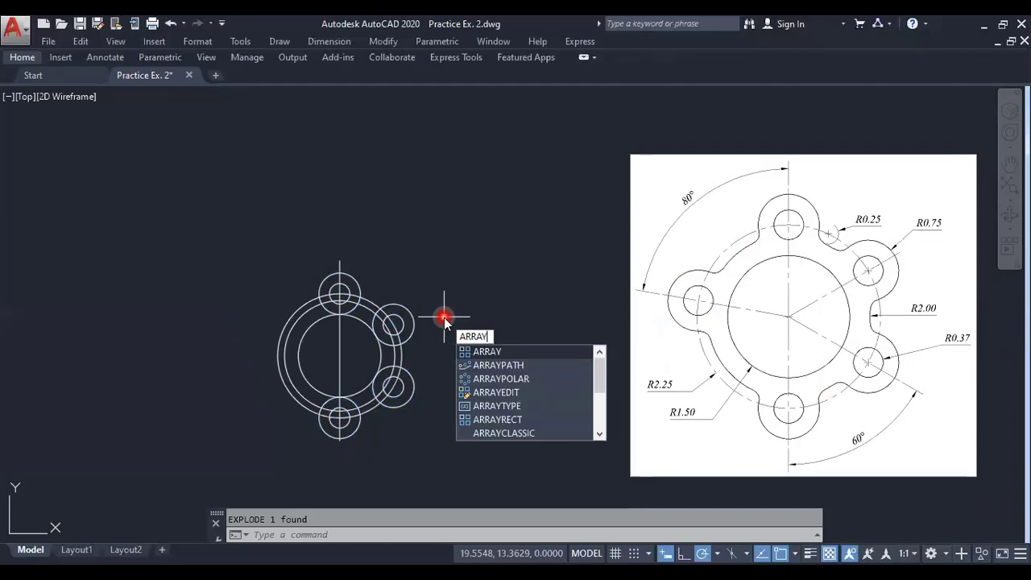
key(Return)
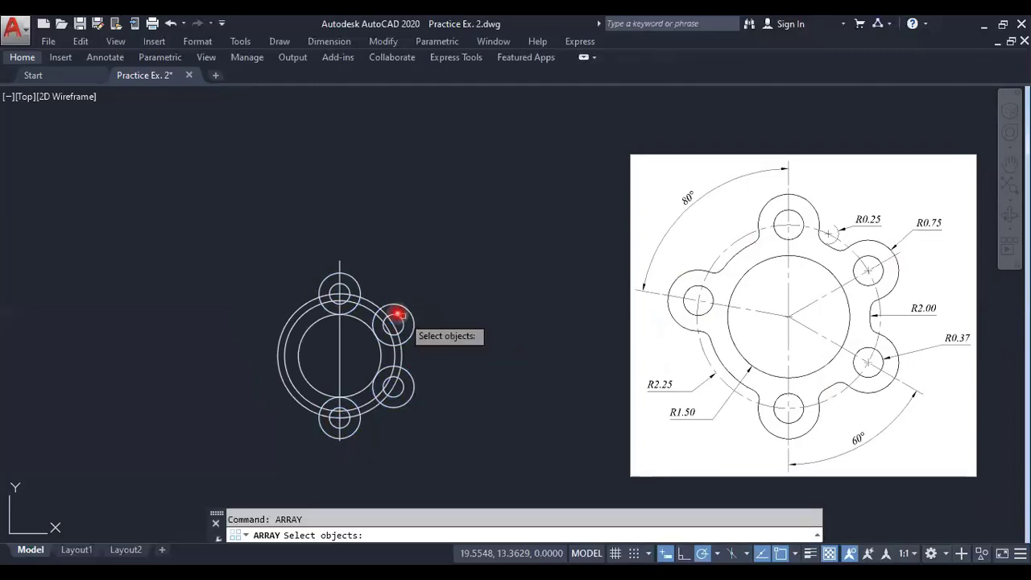
scroll(378, 306, up, 2)
click(340, 272)
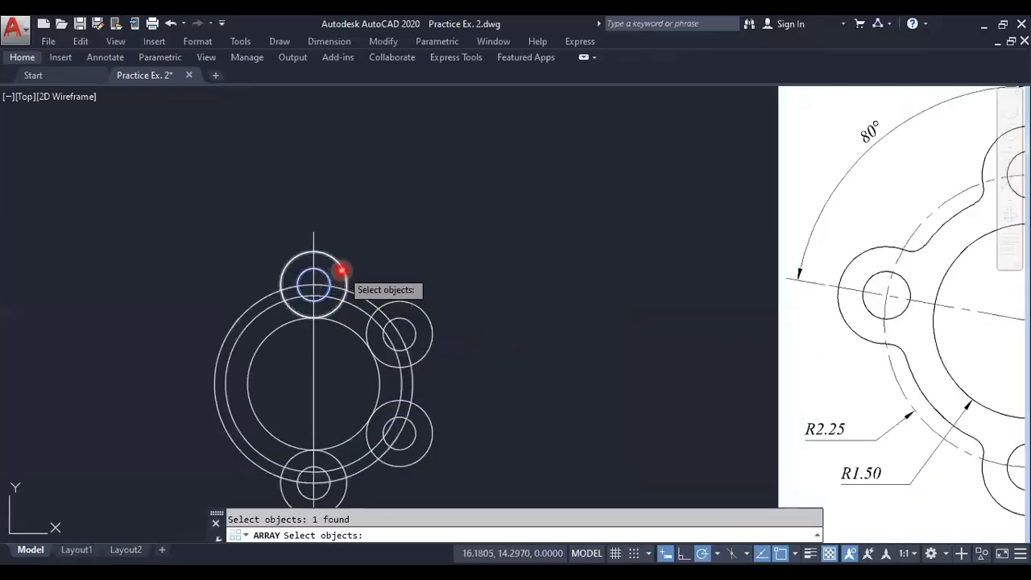
click(341, 271)
key(Return)
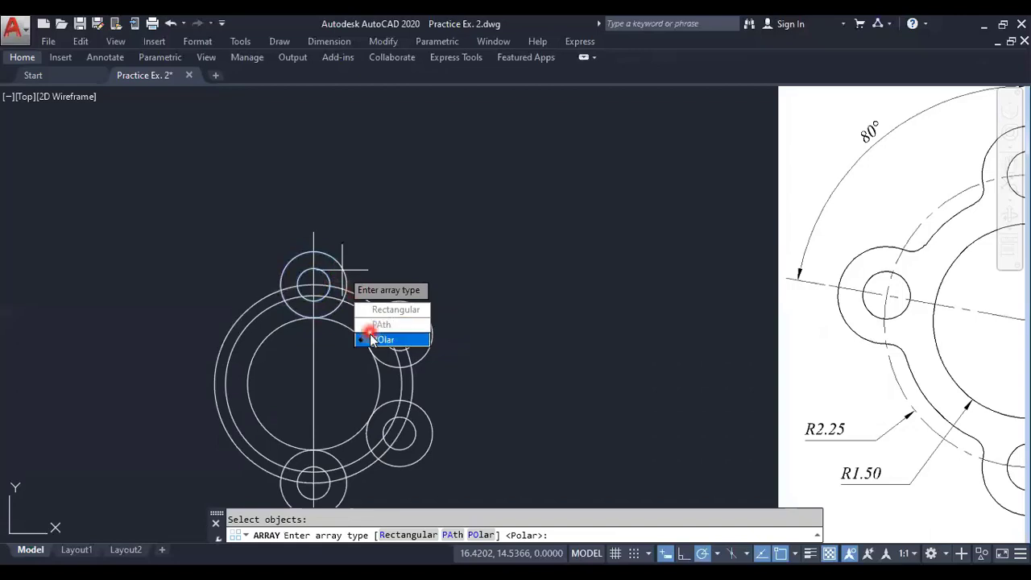
click(373, 339)
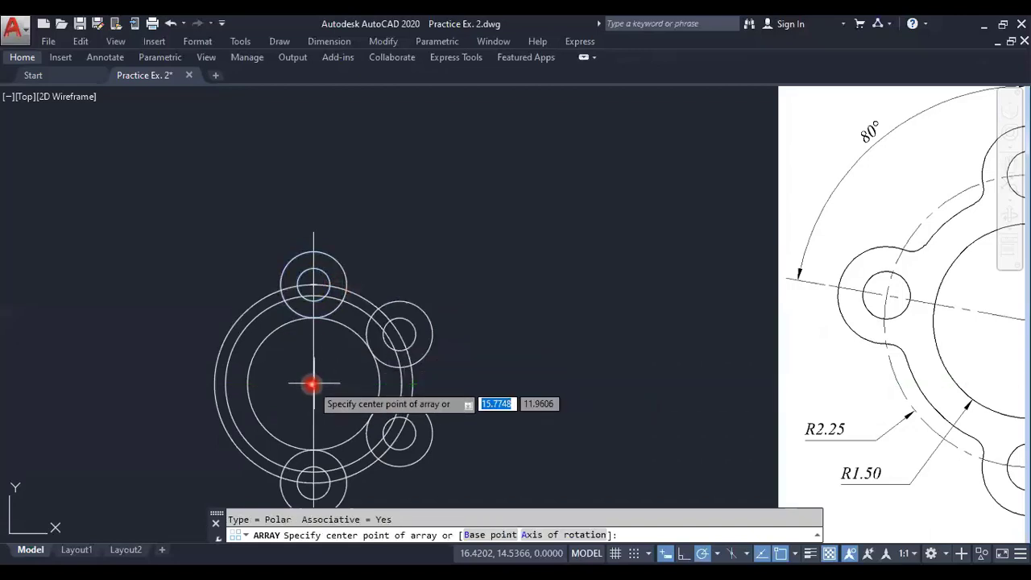
click(313, 385)
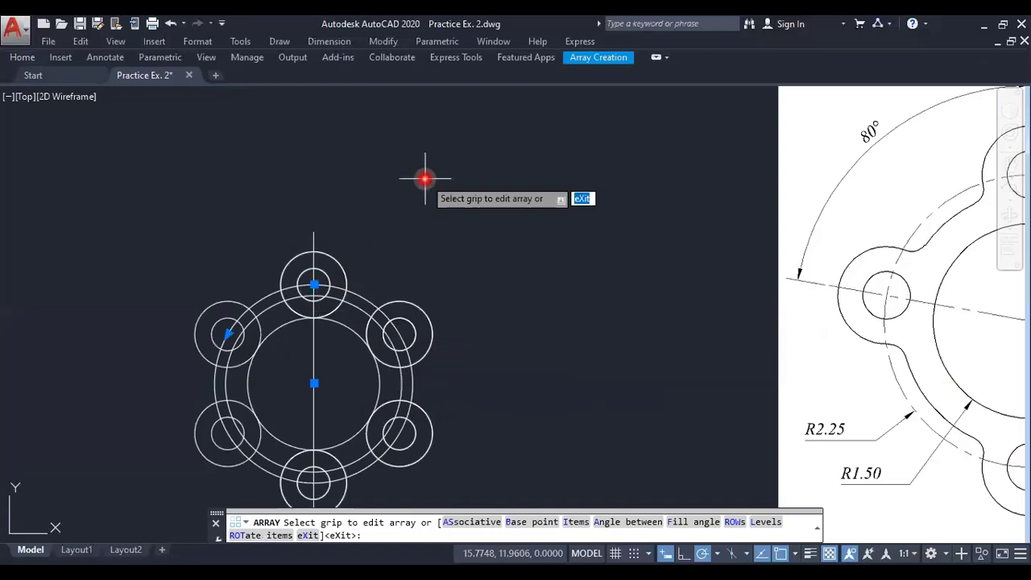
Step: Set 2 items at 80° spacing, reversed so the copy lands on the left
click(594, 58)
text(2)
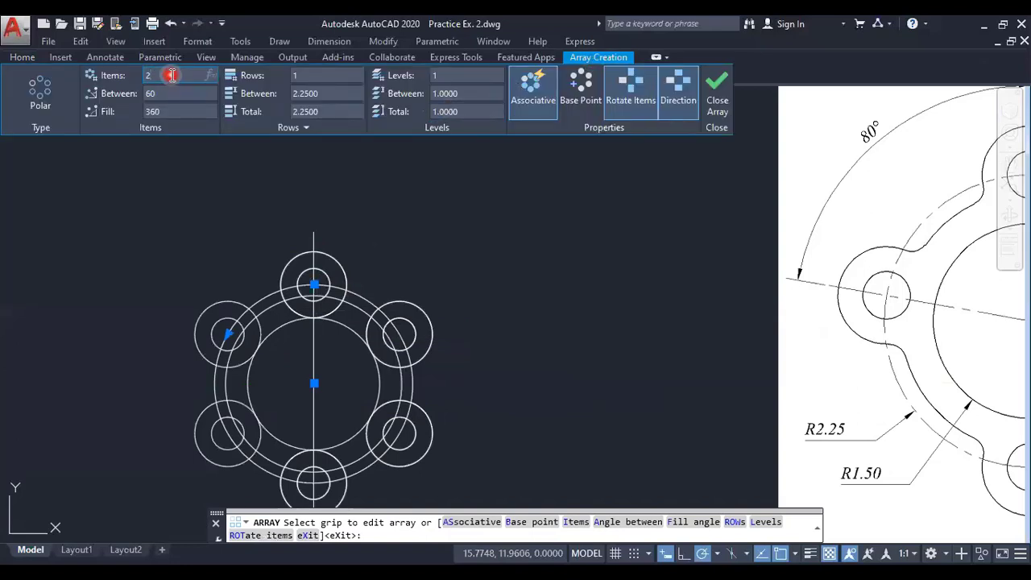
click(171, 97)
text(80)
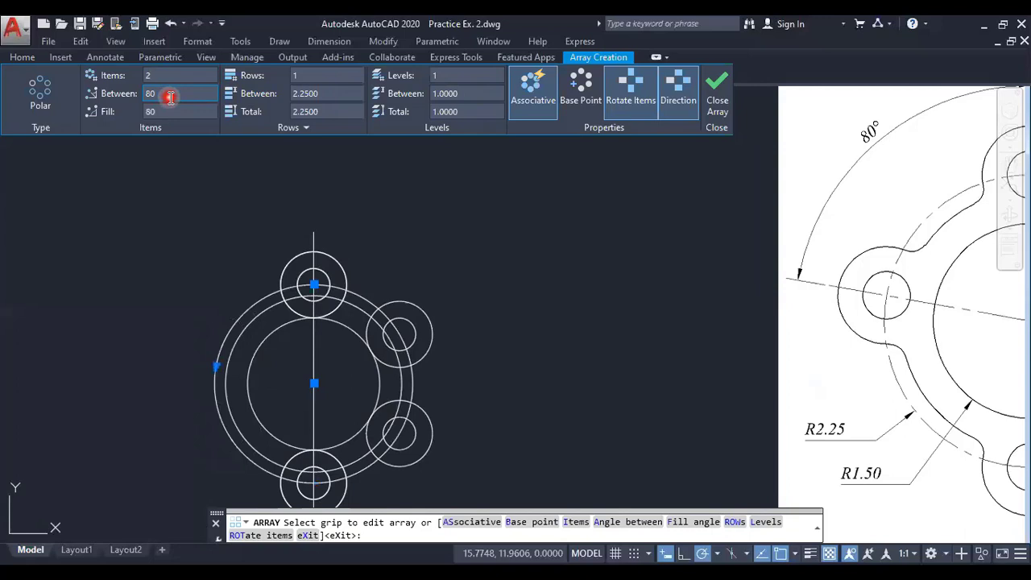
click(665, 94)
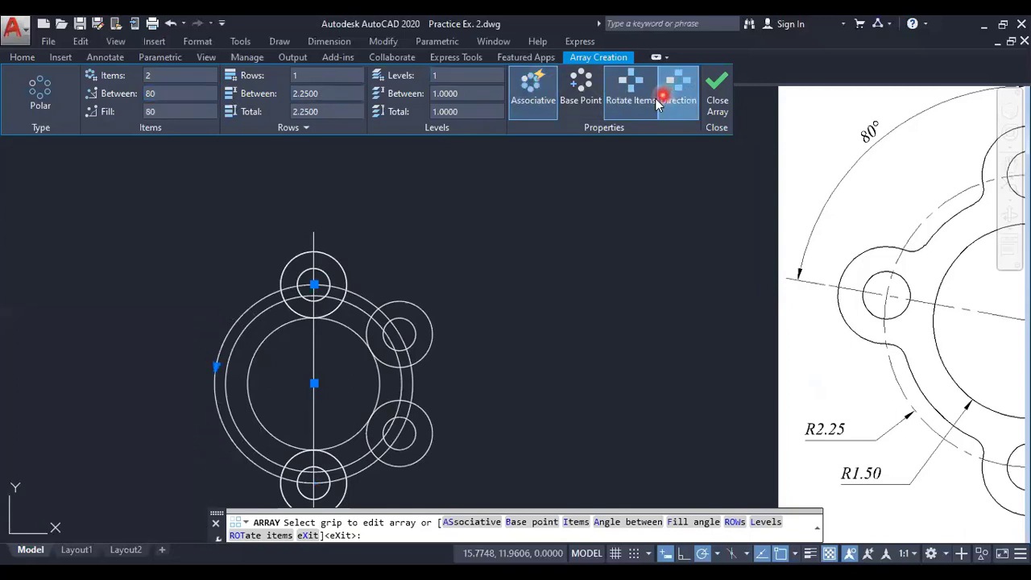
key(Return)
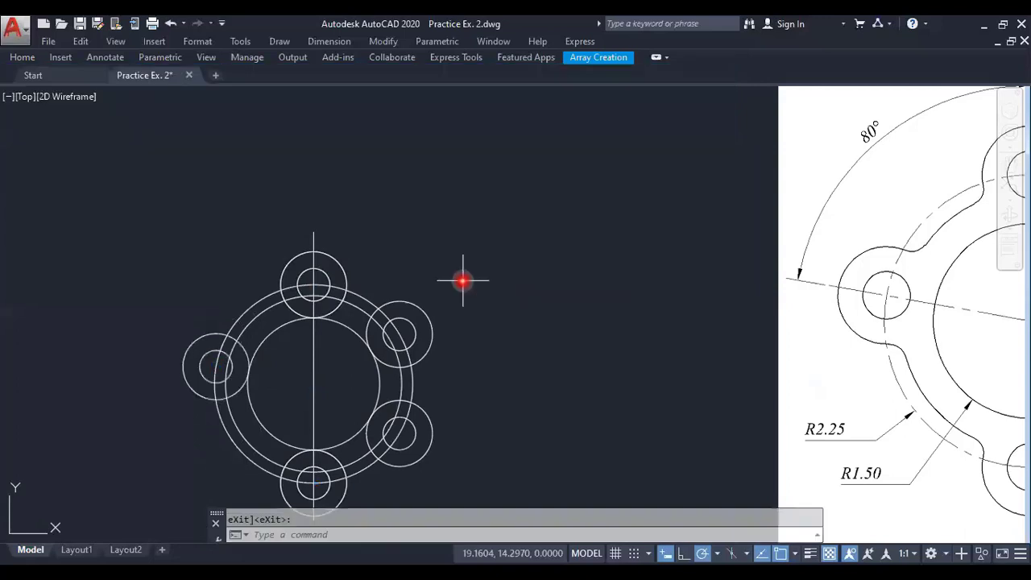
scroll(463, 281, down, 2)
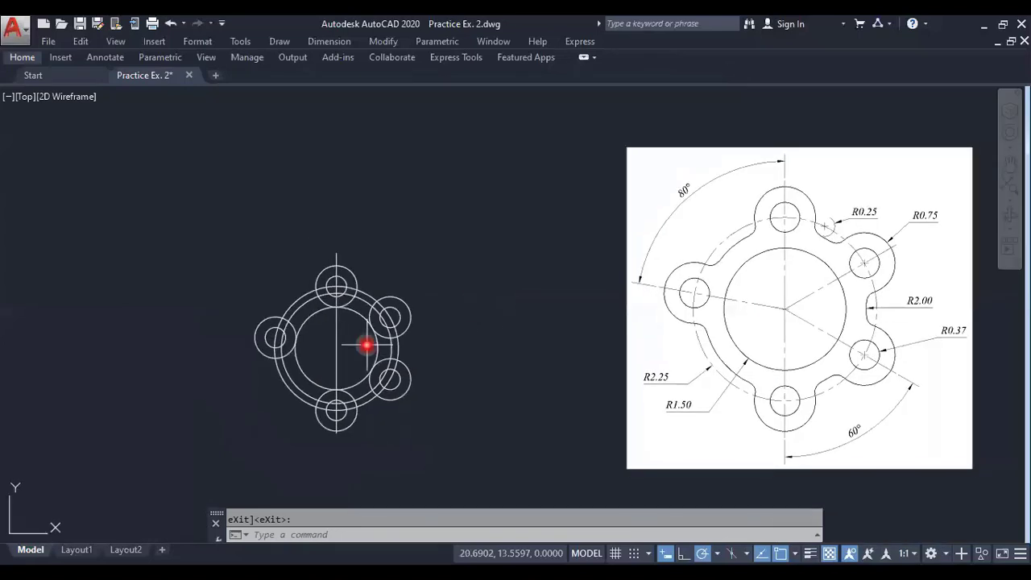
Step: Explode the two-copy polar array with X and zoom in on the flange
click(355, 287)
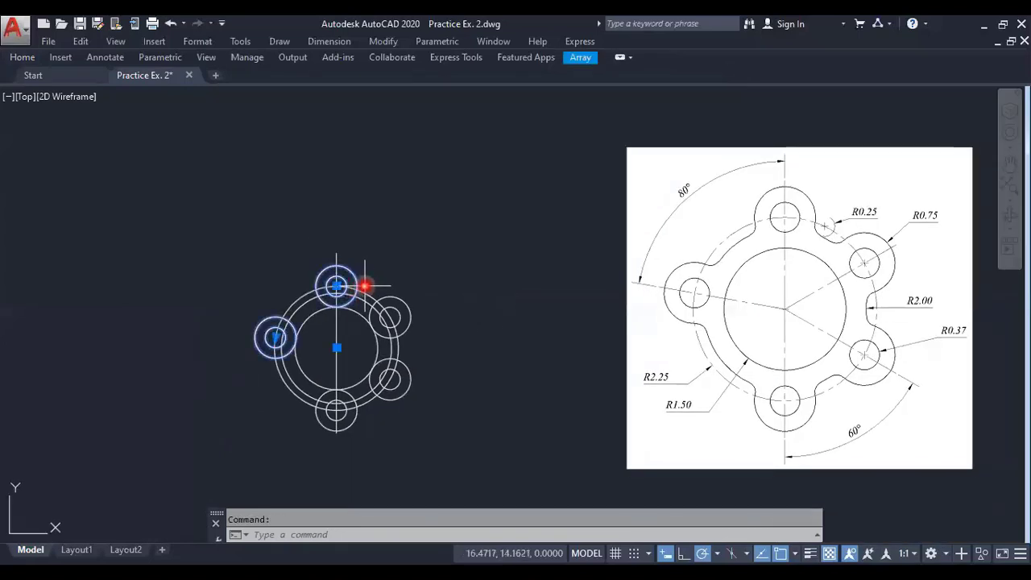
text(x)
key(Return)
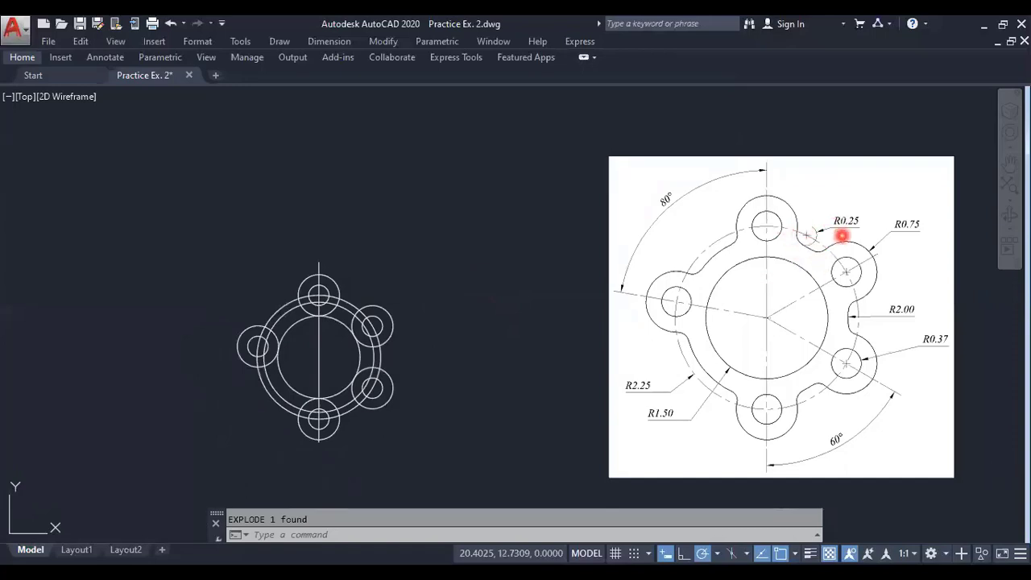
scroll(350, 294, up, 2)
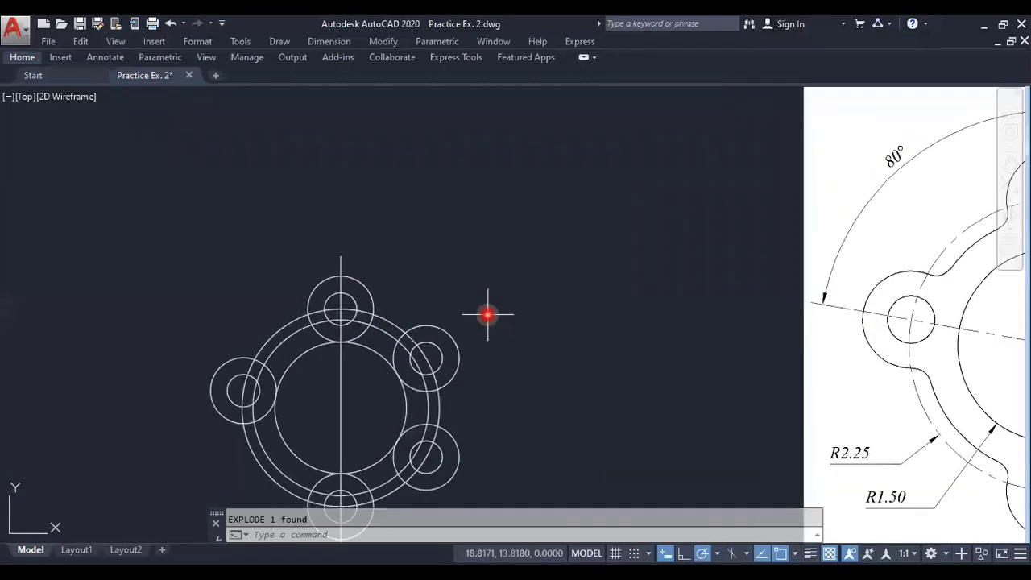
Step: Start FILLET with radius 0.25 in Multiple mode
text(f)
key(Return)
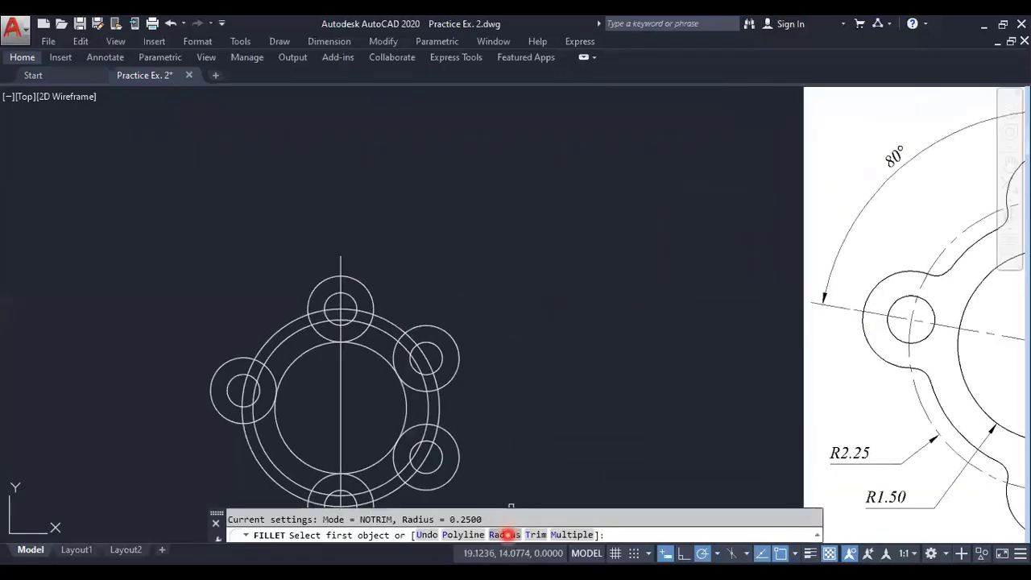
click(506, 534)
text(.25)
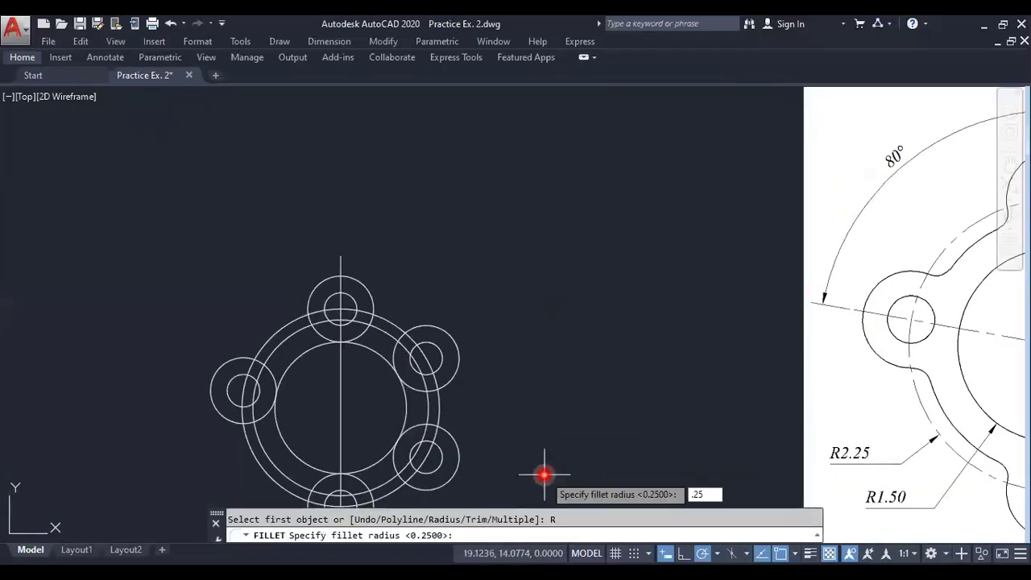
key(Return)
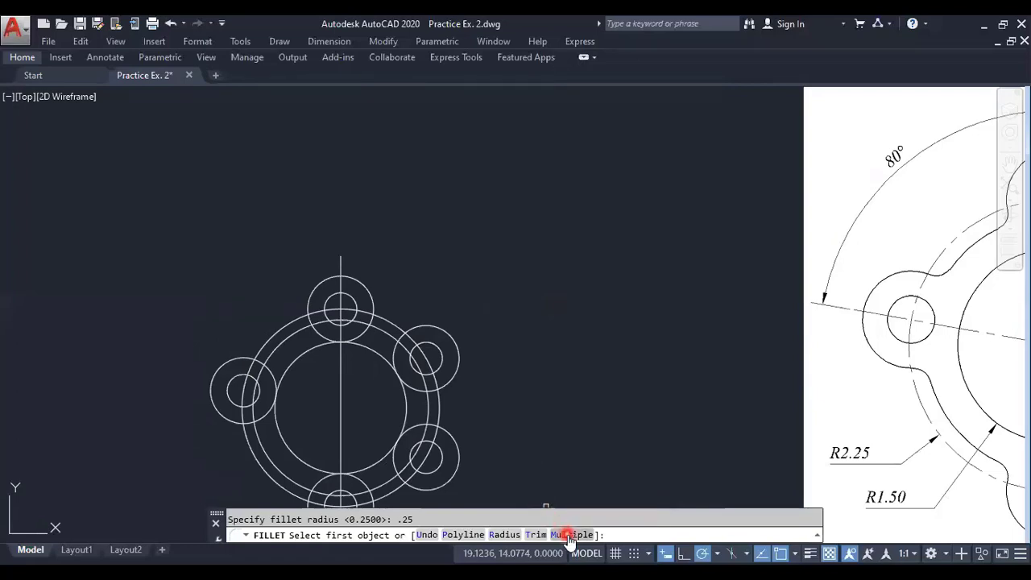
click(569, 535)
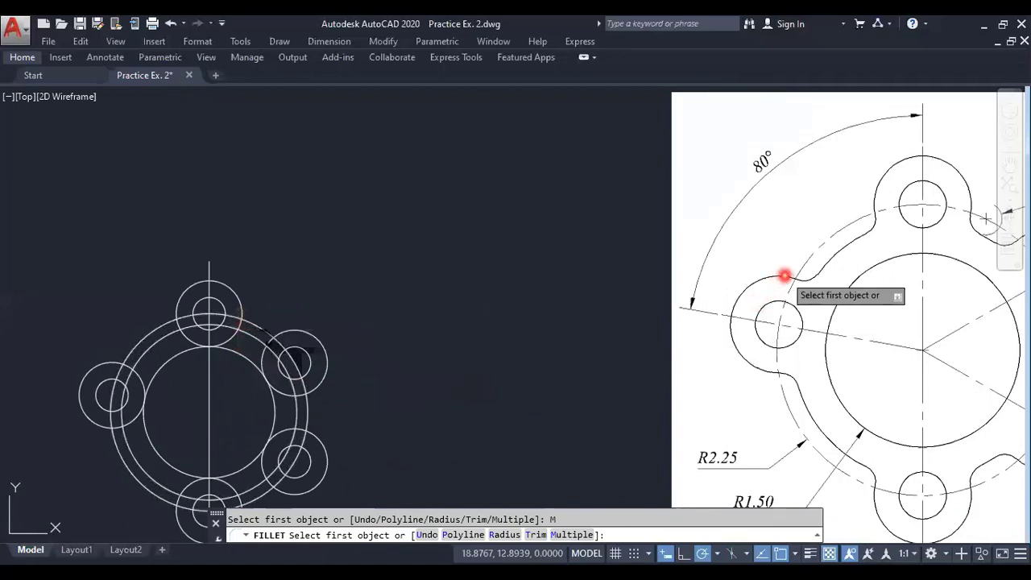
scroll(265, 316, up, 4)
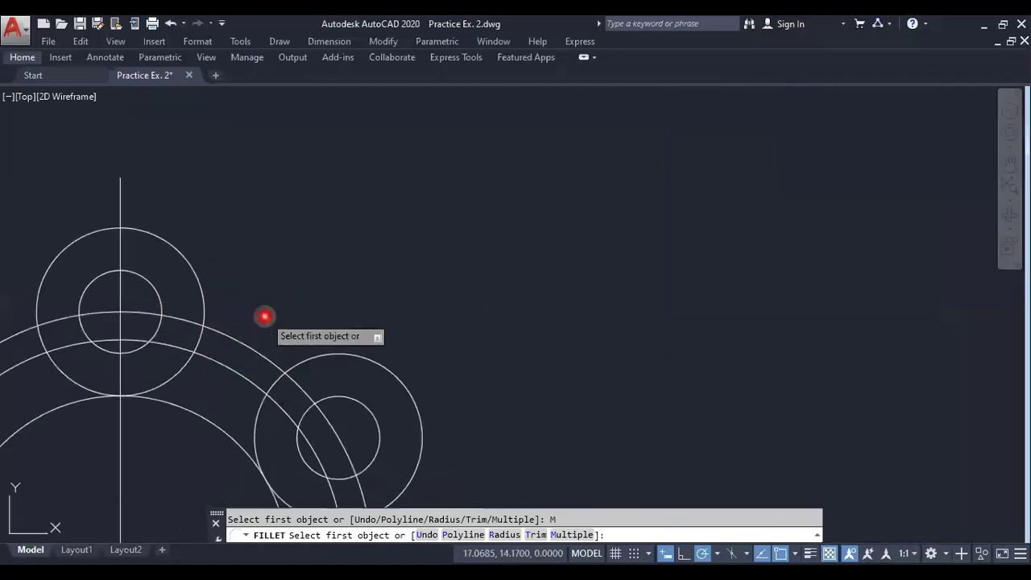
Step: Fillet the top and upper-right lobe circles to the outer ring
click(201, 339)
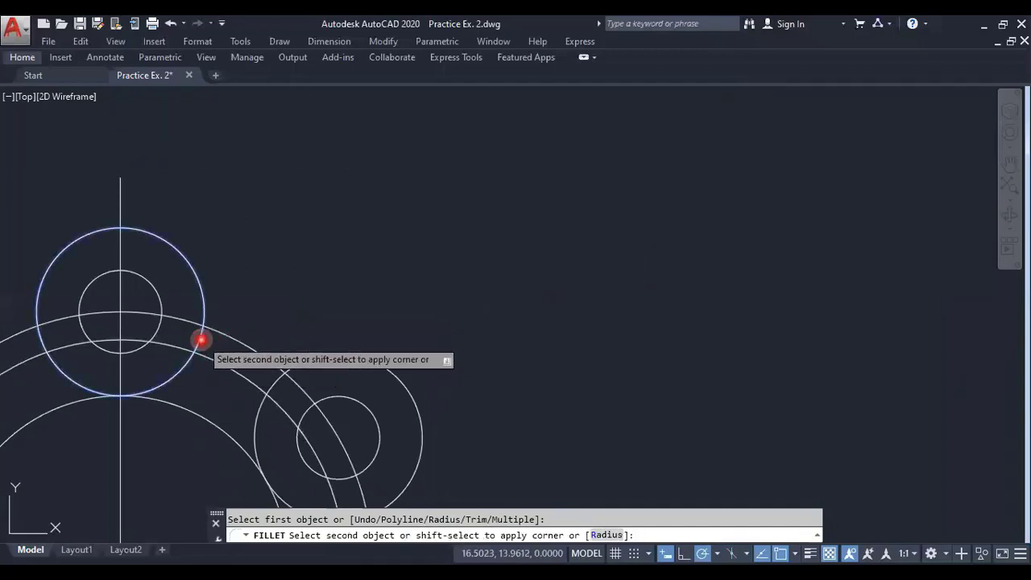
click(202, 352)
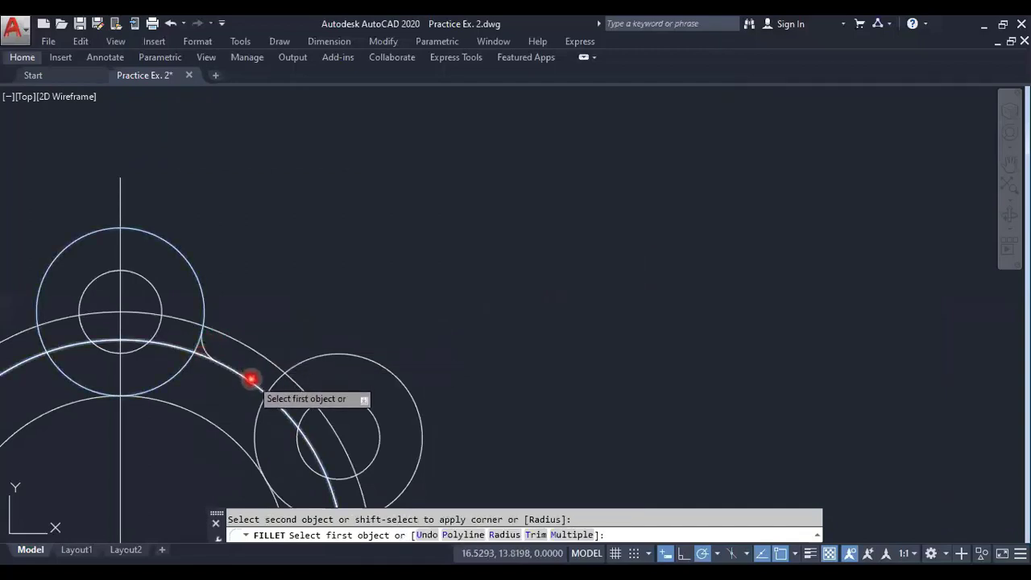
click(250, 379)
click(276, 376)
middle_drag(253, 395, 322, 252)
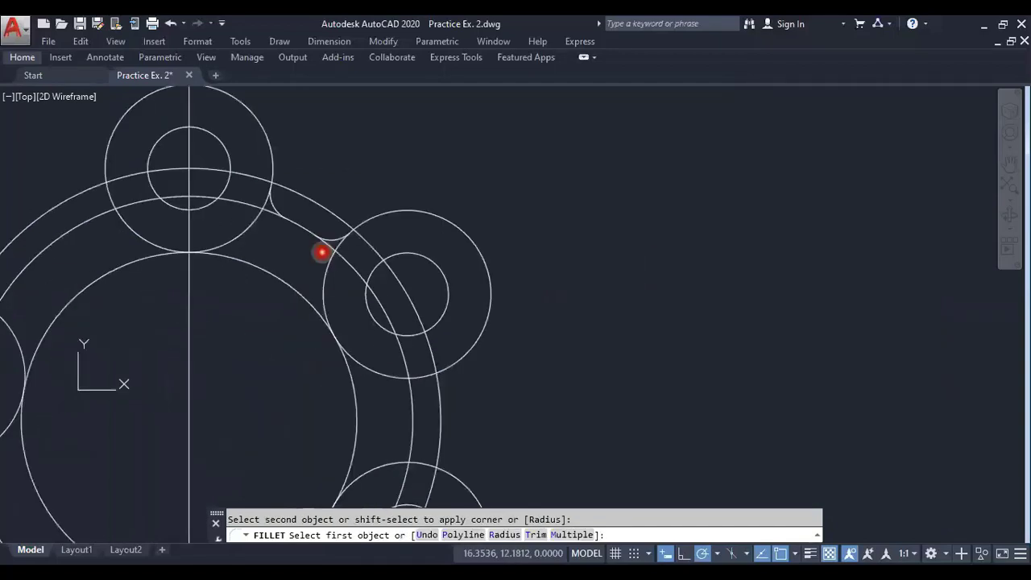
click(409, 345)
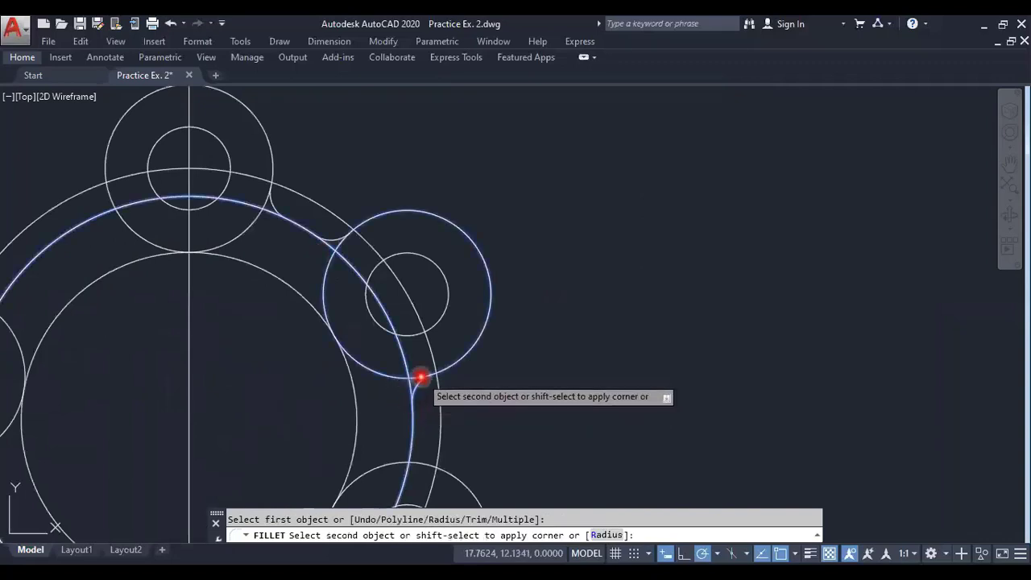
click(420, 377)
click(414, 458)
click(419, 461)
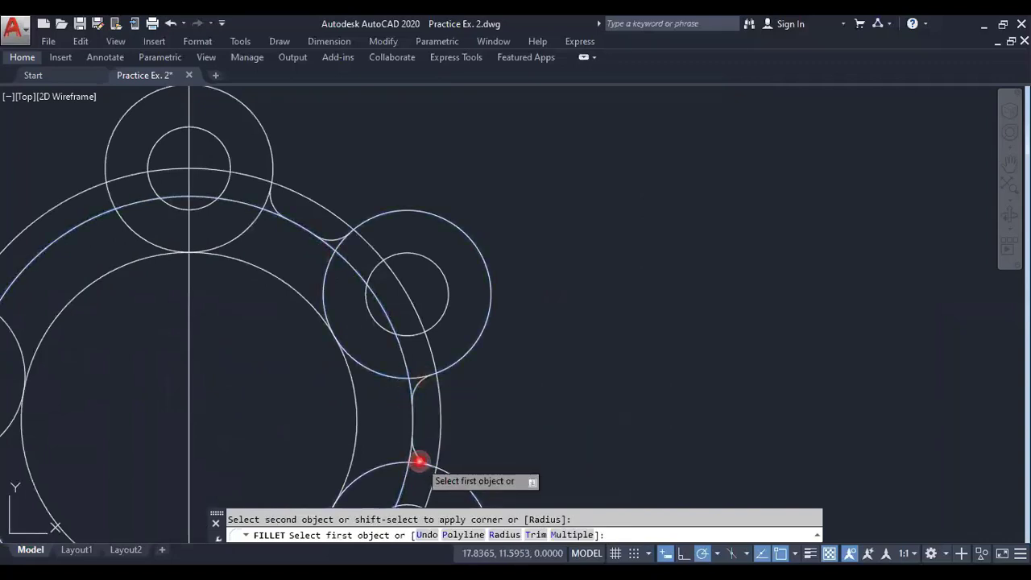
Step: Fillet the lower-right and bottom lobe circles to the outer ring
middle_drag(392, 456, 481, 277)
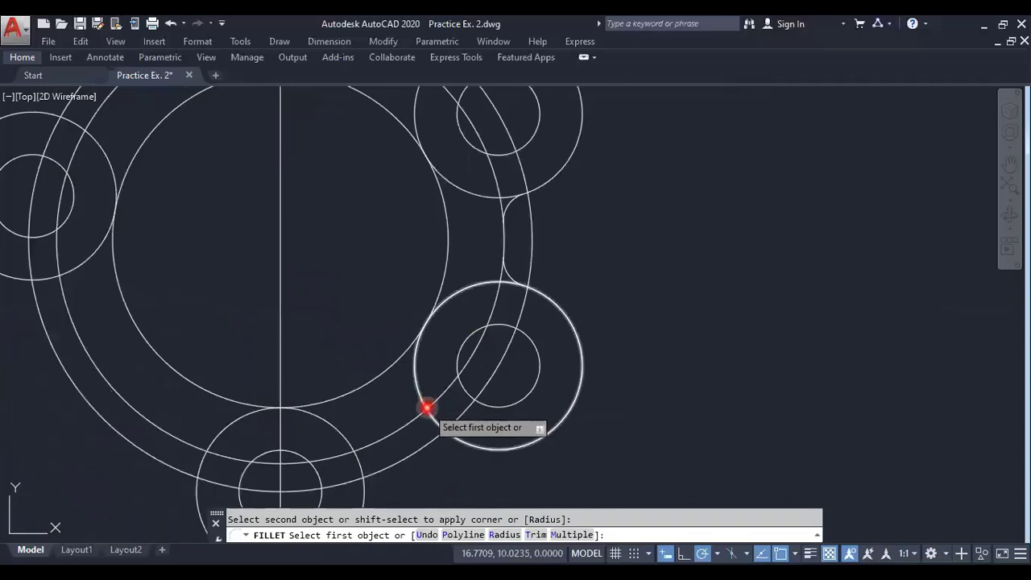
click(425, 412)
click(419, 419)
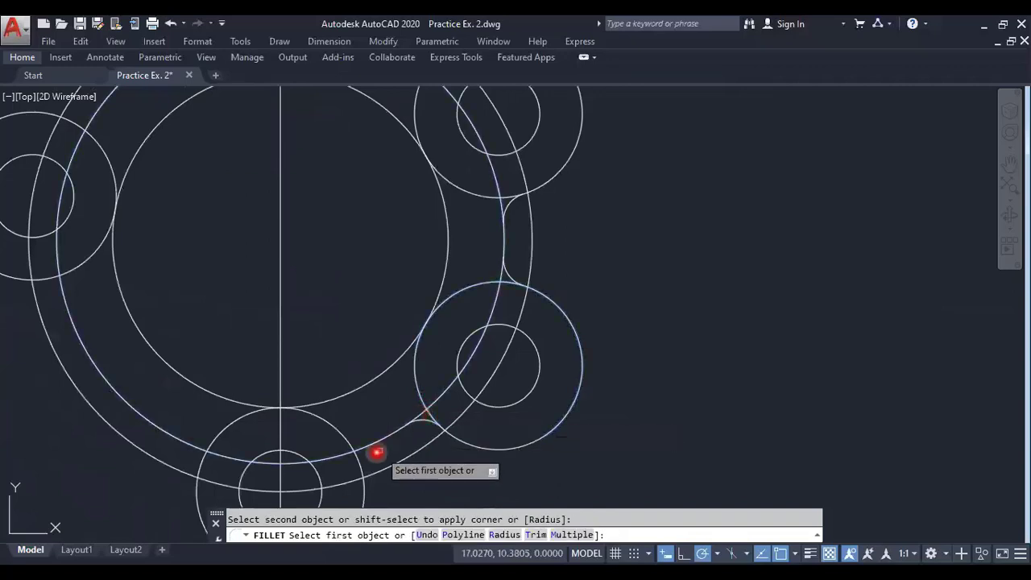
click(367, 454)
click(361, 457)
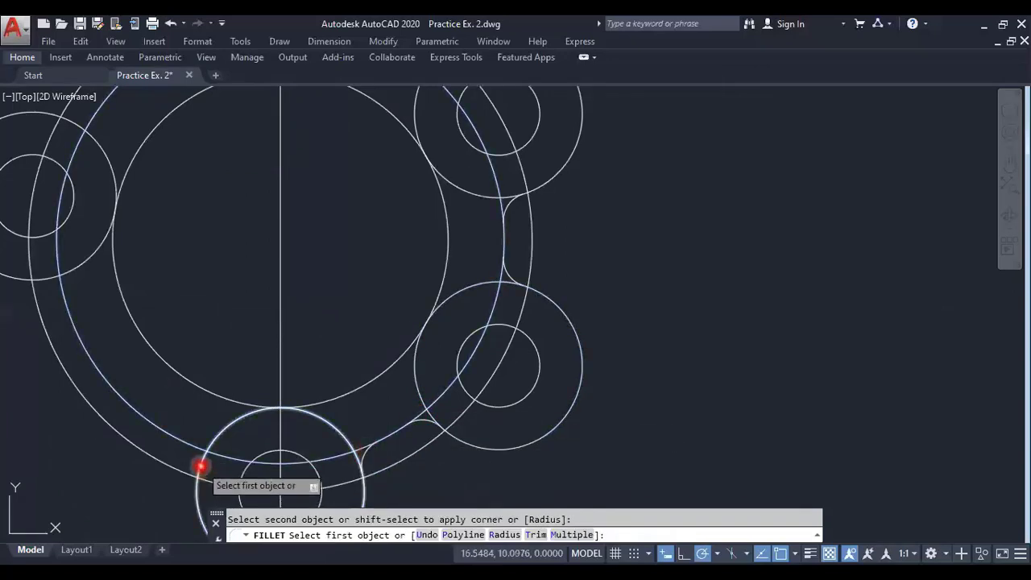
click(199, 463)
click(193, 452)
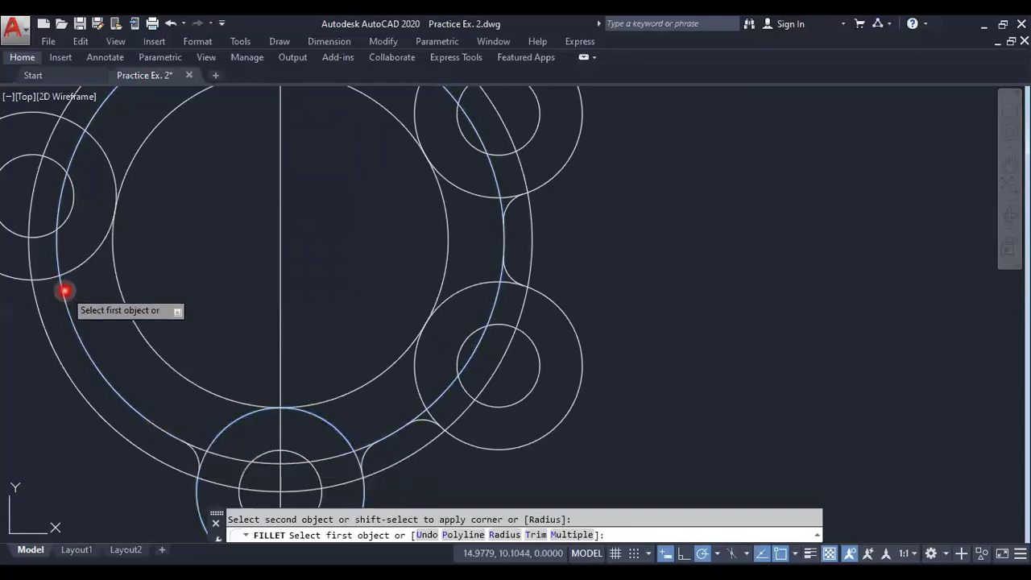
Step: Fillet the left lobe and the top lobe's left side to the ring
click(52, 280)
click(58, 278)
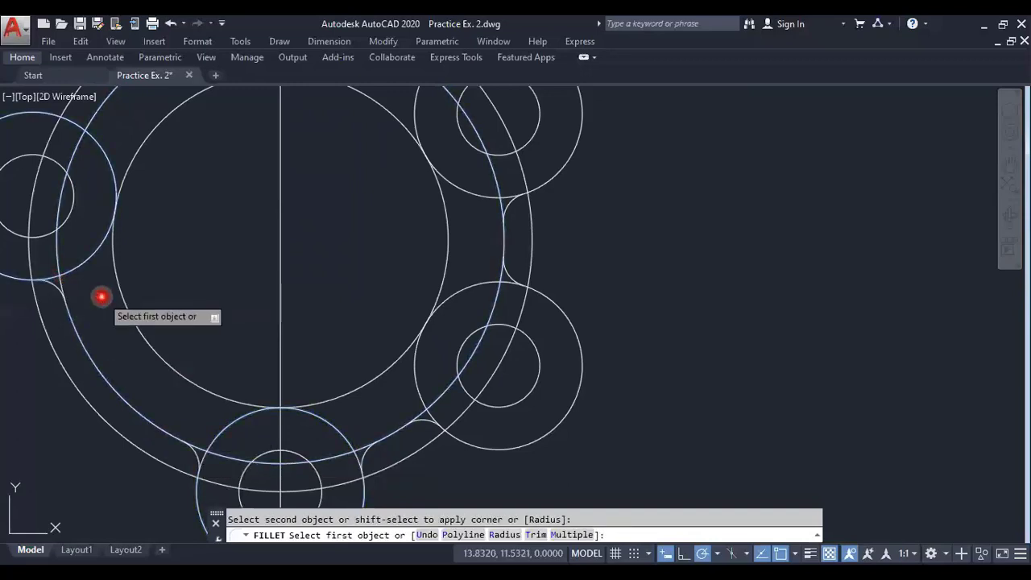
middle_drag(166, 295, 141, 275)
click(141, 276)
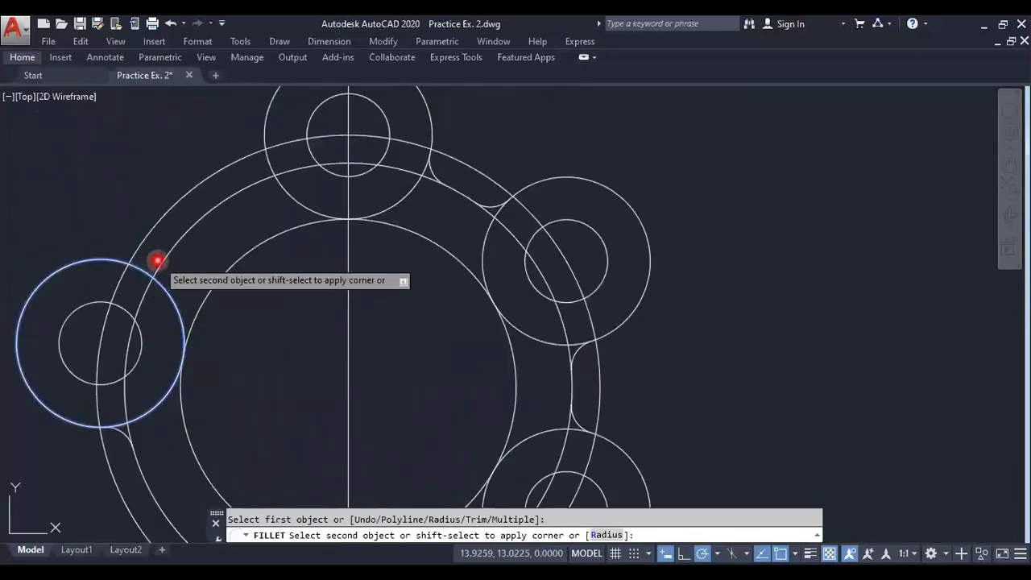
click(164, 254)
middle_drag(191, 235, 152, 316)
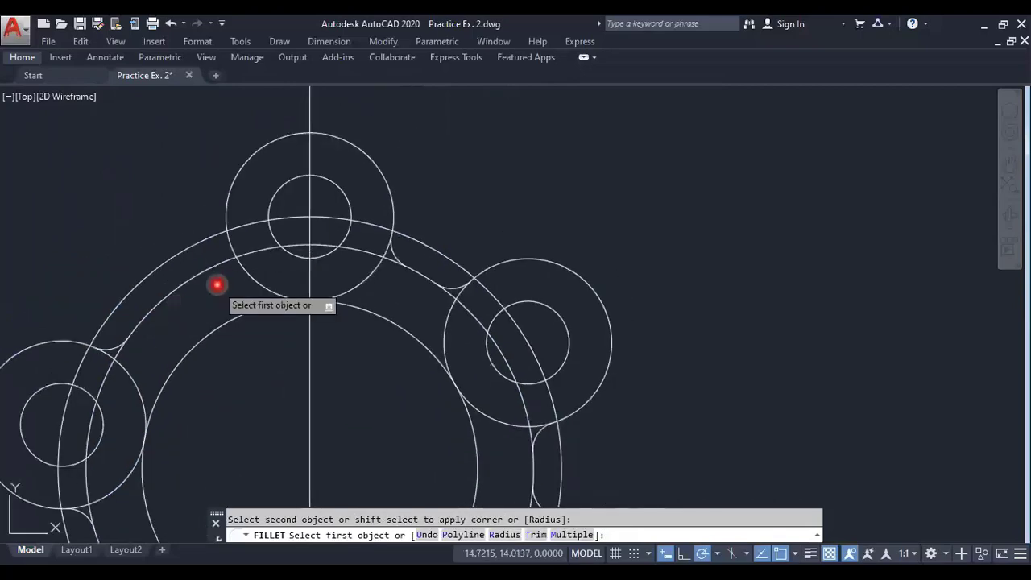
click(222, 264)
click(231, 242)
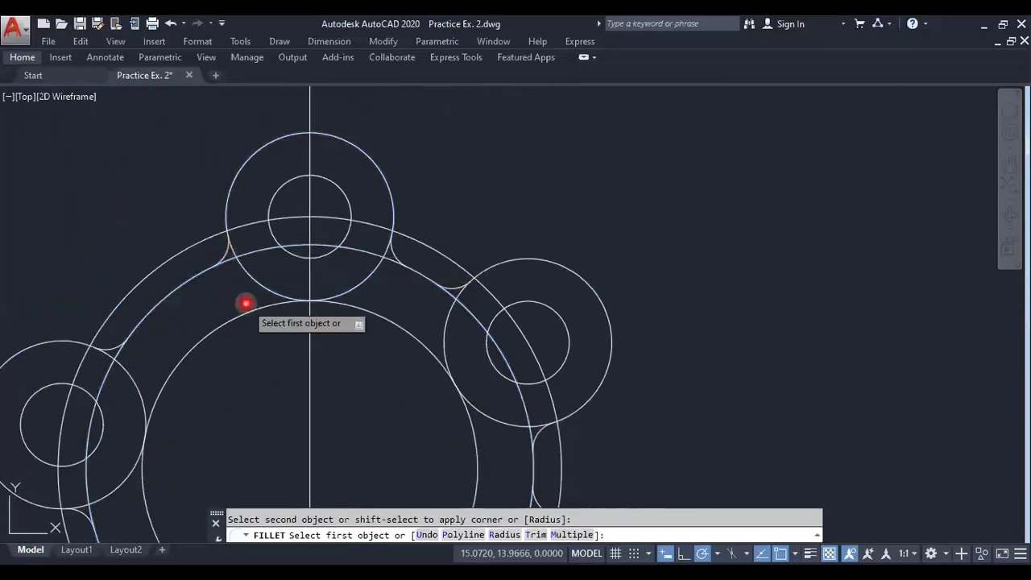
scroll(247, 301, down, 5)
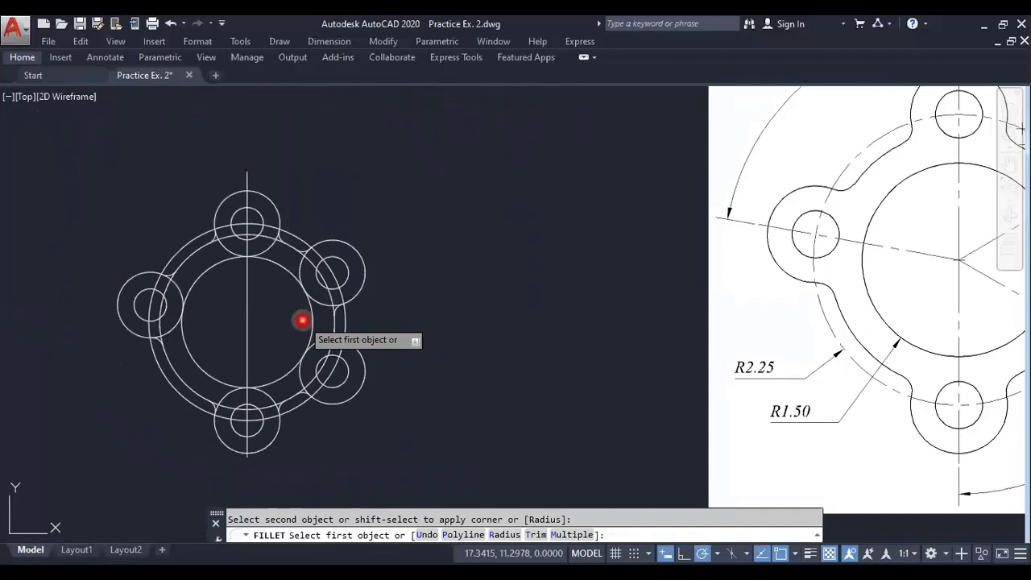
scroll(532, 339, down, 2)
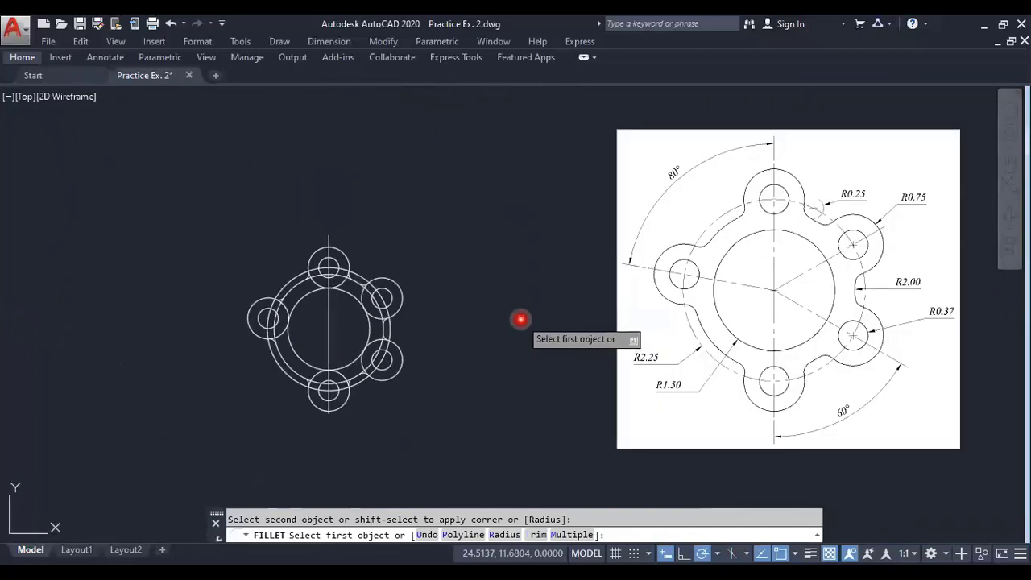
Step: Start TRIM and cut away the ring arc pieces and the diagonal line piece near the fillet
key(Escape)
text(TR)
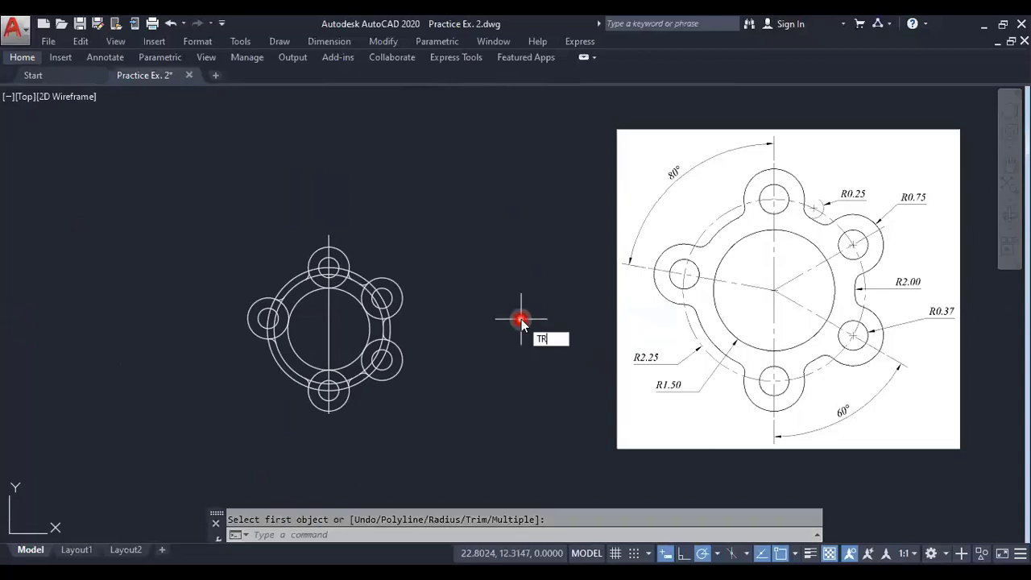
key(Return)
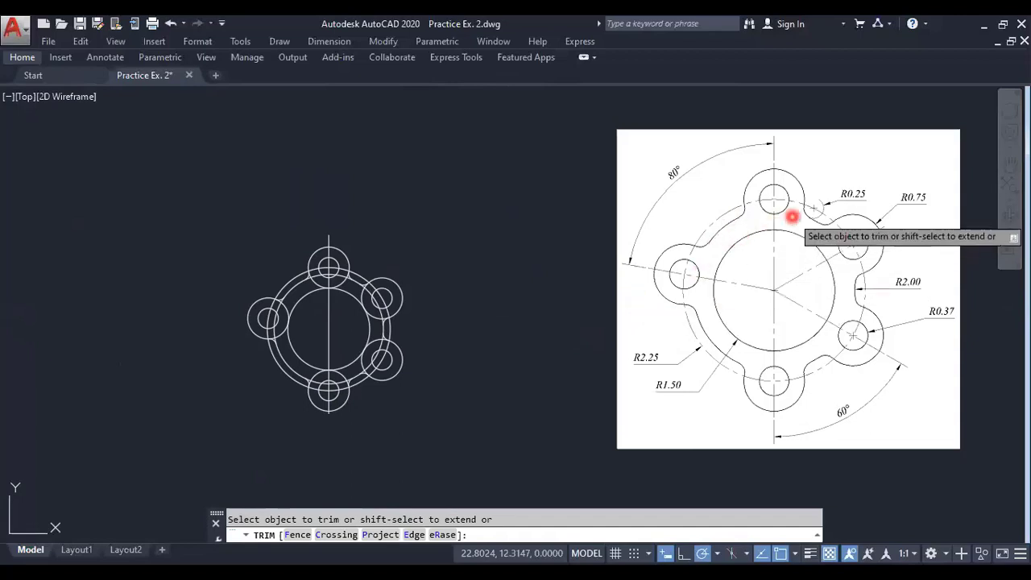
scroll(266, 287, up, 3)
scroll(307, 282, up, 2)
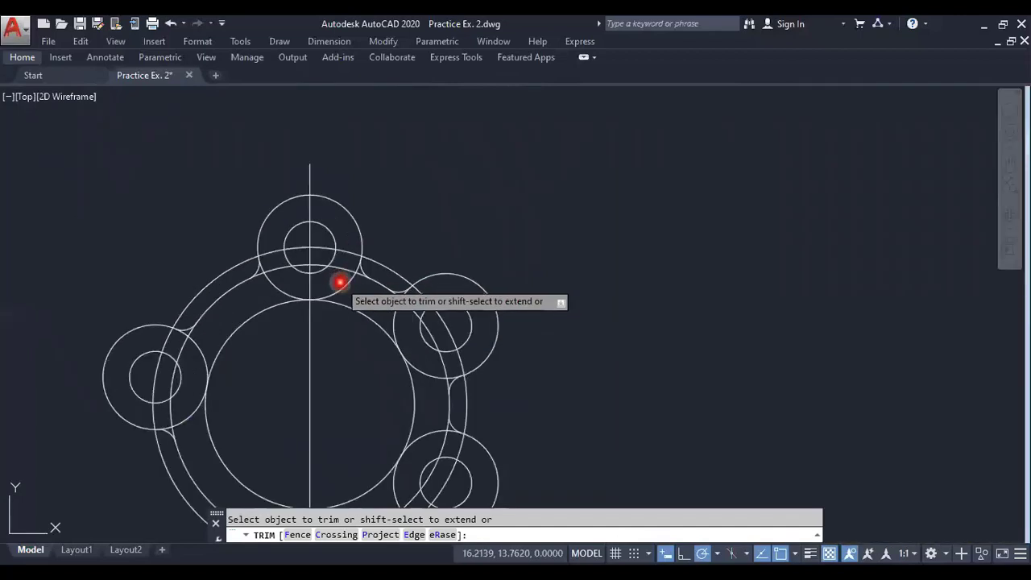
click(347, 287)
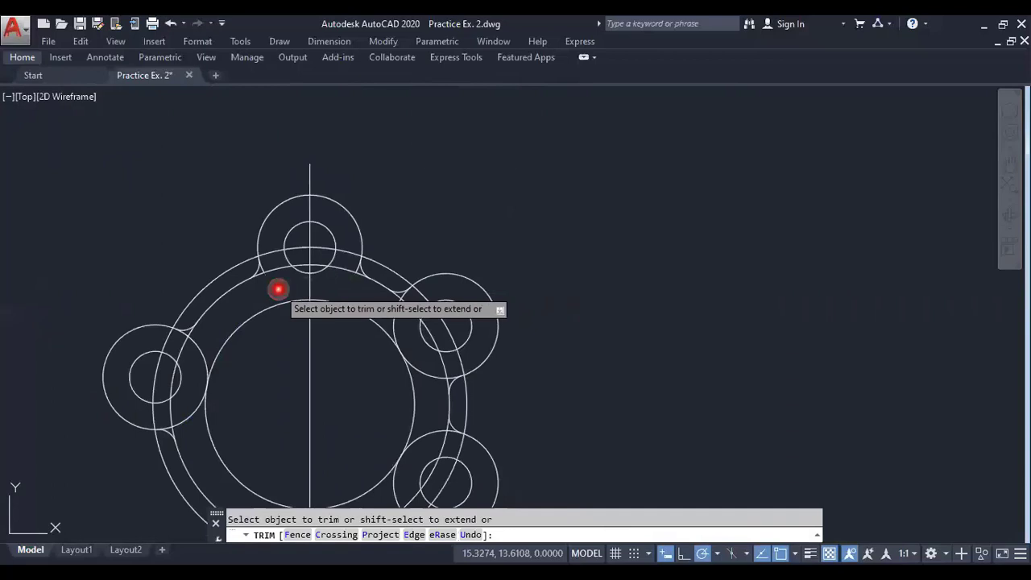
scroll(278, 288, down, 3)
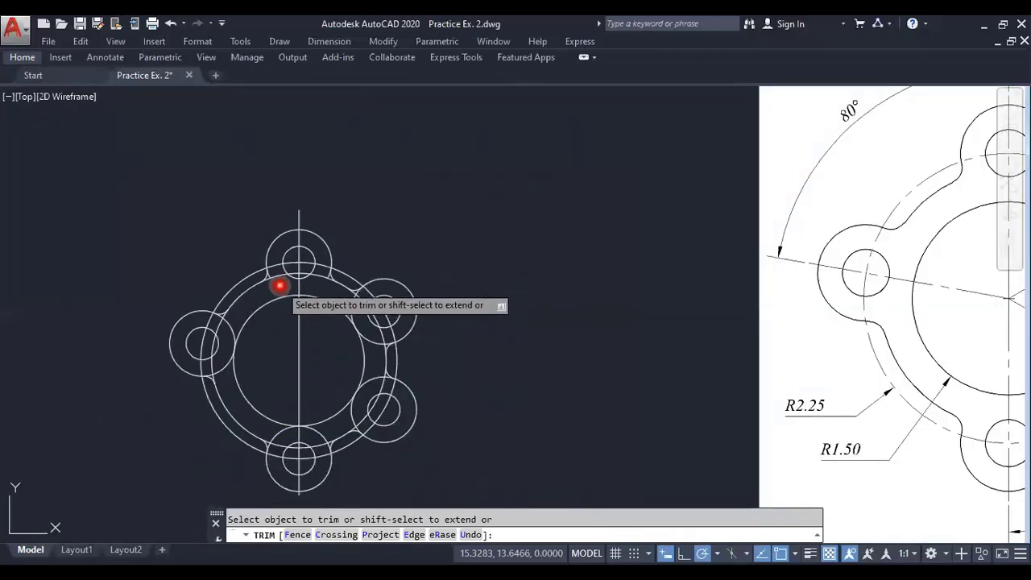
scroll(279, 277, up, 2)
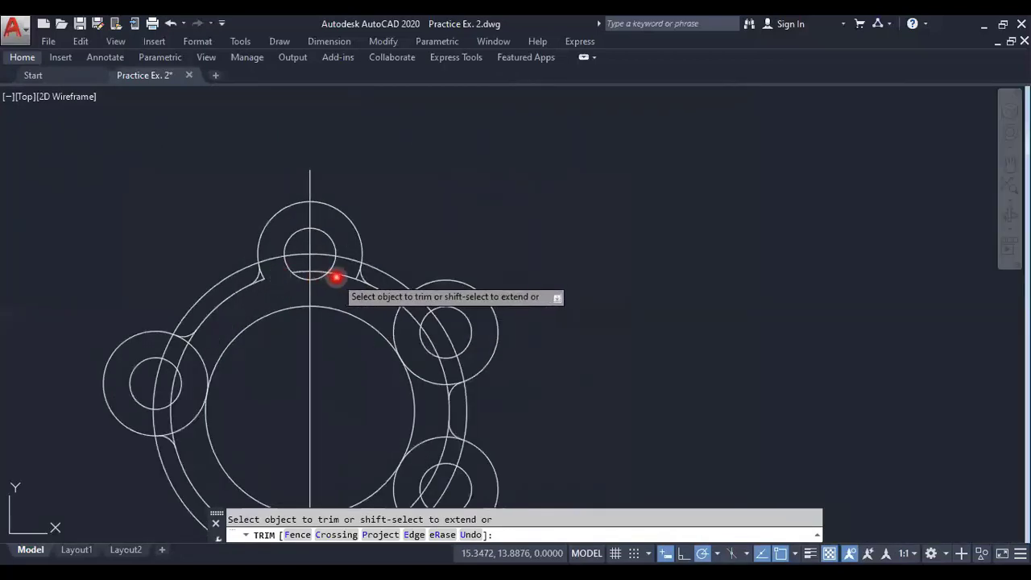
click(346, 269)
click(342, 276)
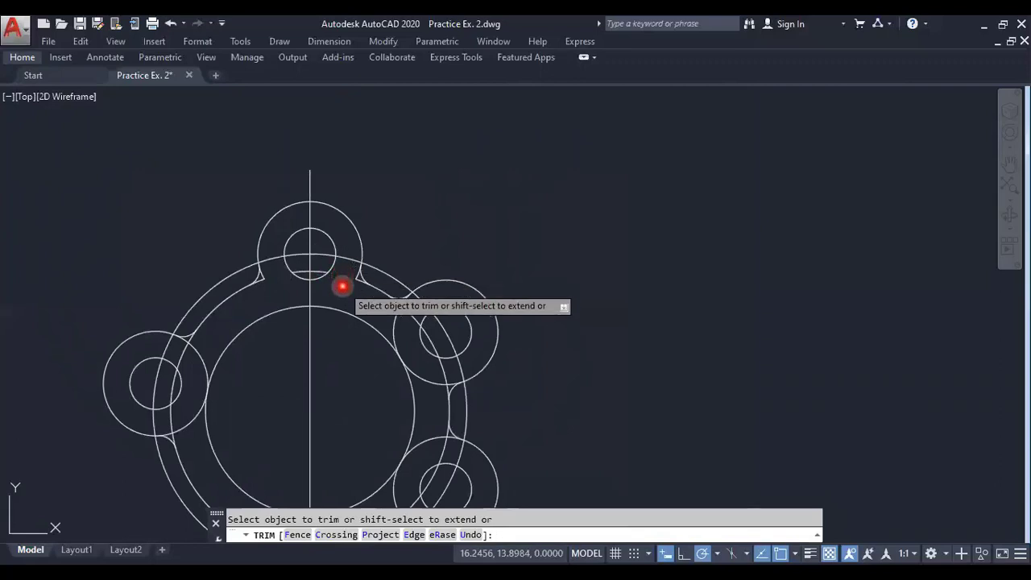
scroll(357, 283, up, 2)
mouse_move(358, 289)
mouse_down()
mouse_move(352, 278)
mouse_move(346, 299)
mouse_up()
scroll(402, 323, up, 4)
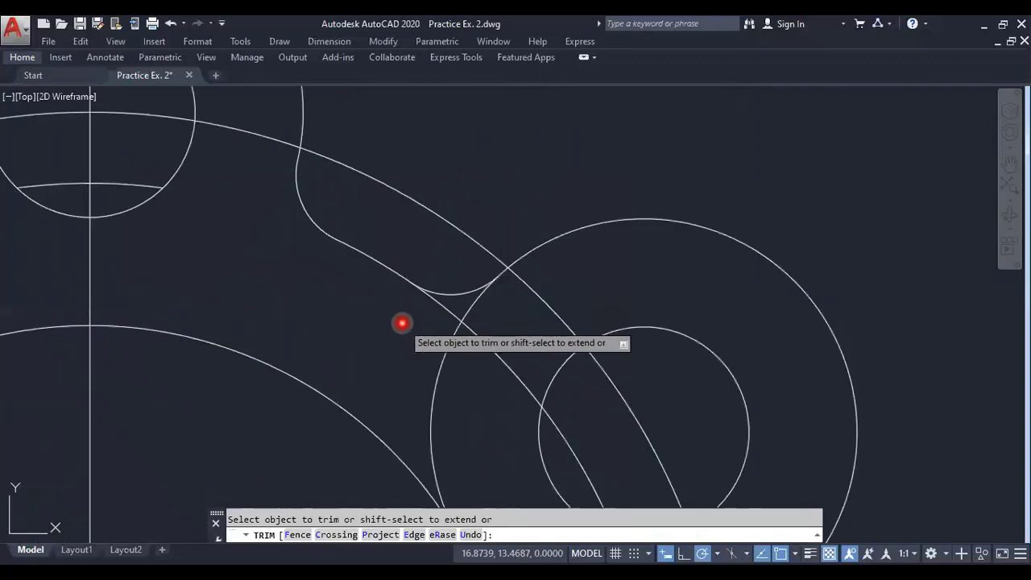
click(444, 304)
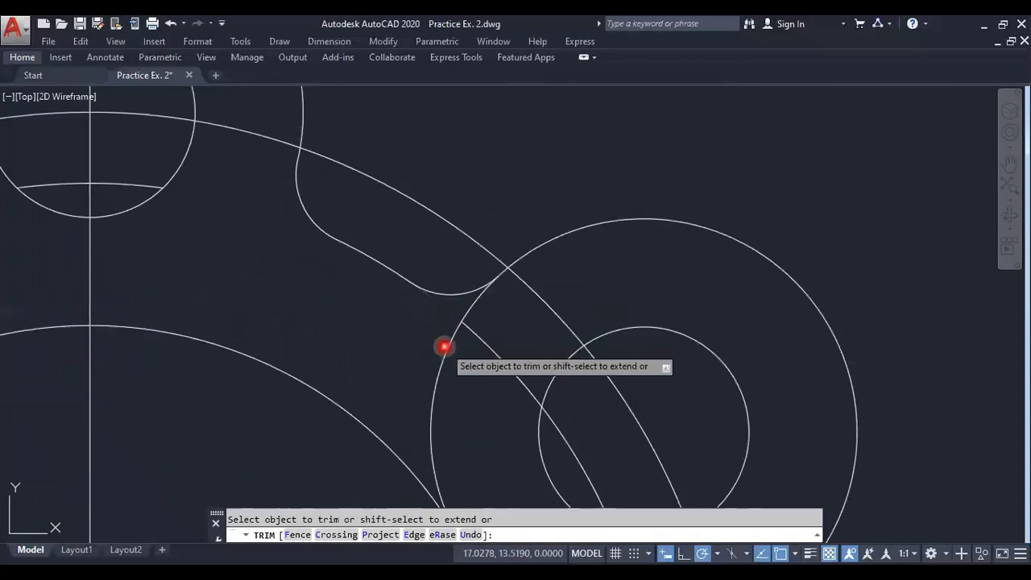
click(447, 346)
Step: Trim the overlapping arc and line pieces enclosed around the left lobe
scroll(444, 347, down, 3)
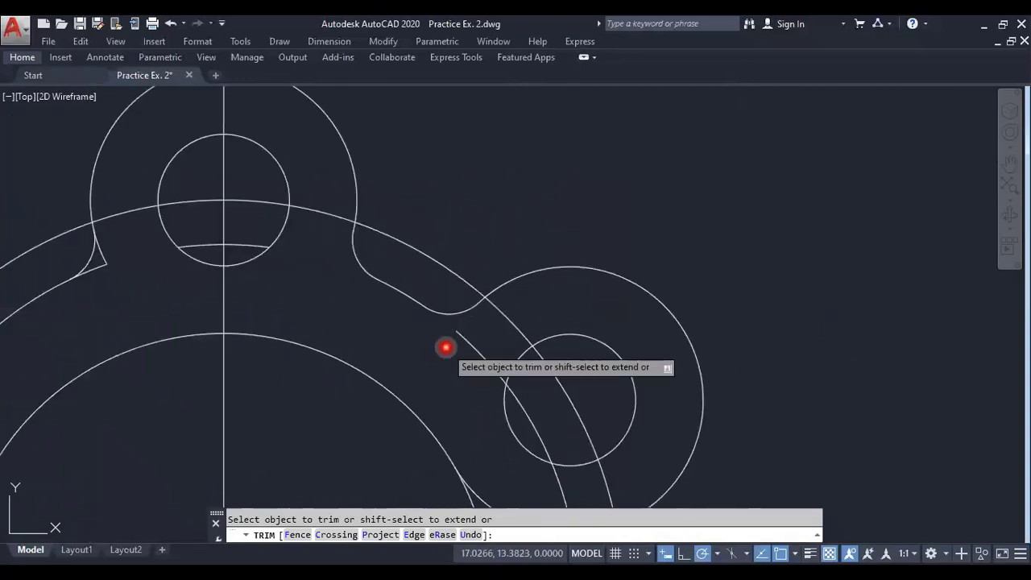
scroll(445, 347, down, 1)
scroll(438, 253, up, 3)
scroll(408, 287, down, 3)
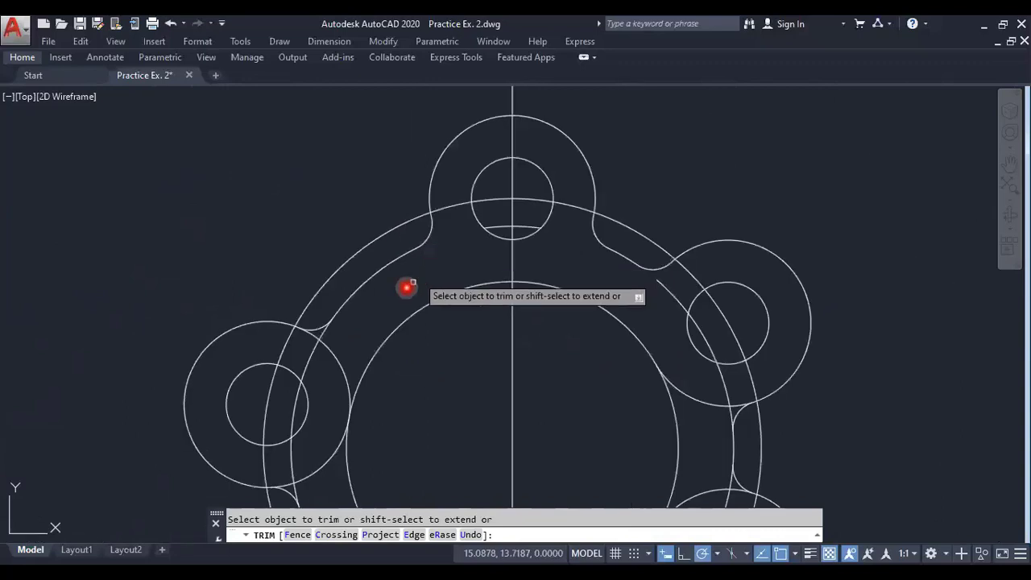
scroll(420, 279, up, 1)
scroll(395, 289, up, 2)
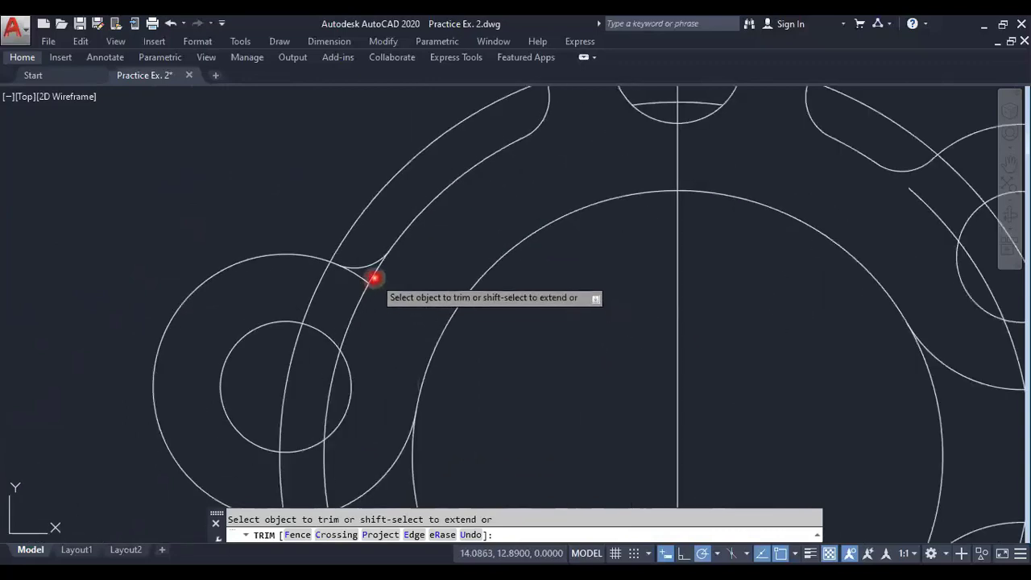
click(365, 292)
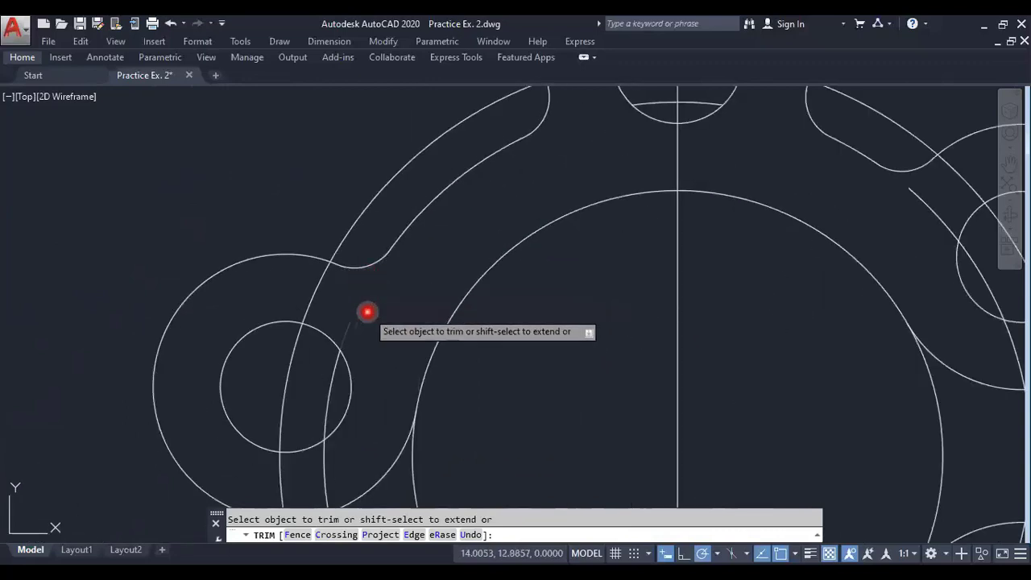
scroll(375, 346, down, 4)
scroll(364, 389, up, 4)
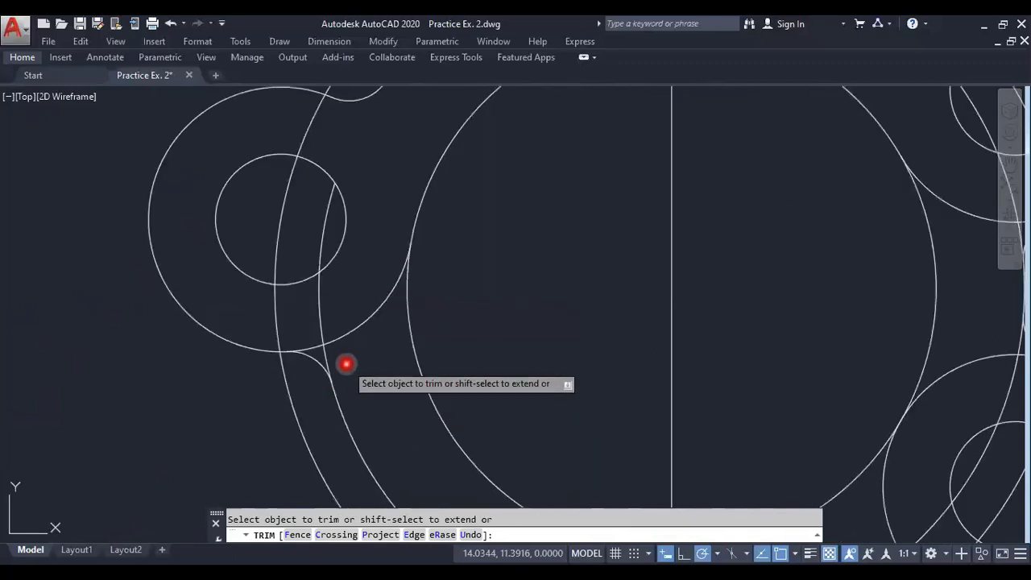
click(351, 355)
click(321, 329)
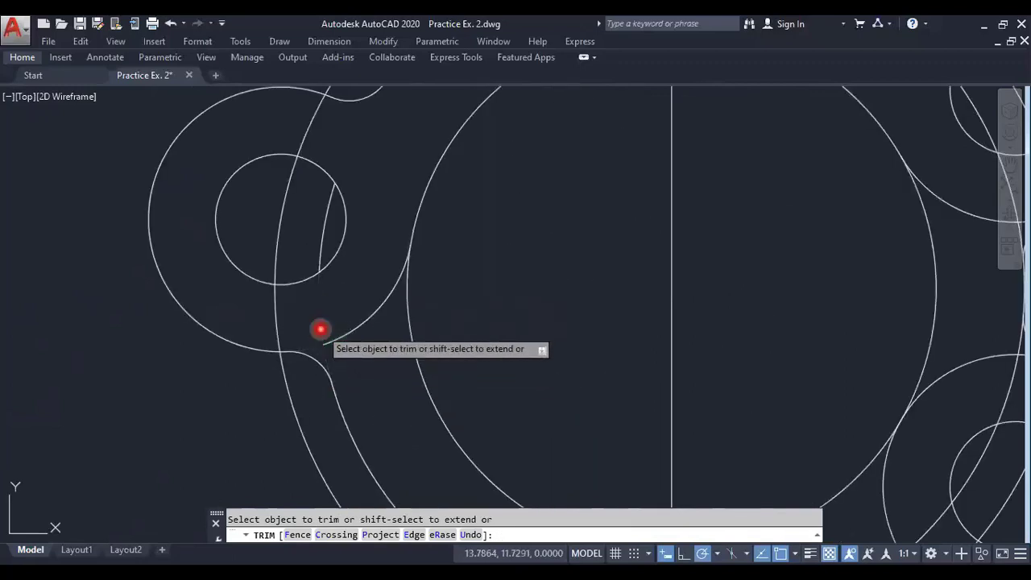
click(376, 359)
scroll(375, 360, down, 5)
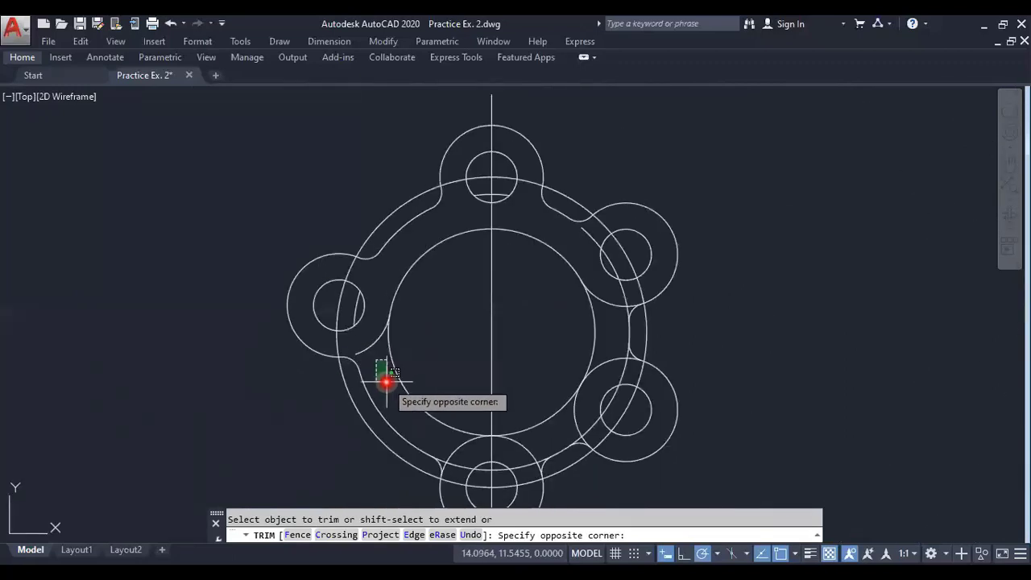
scroll(315, 311, down, 1)
click(312, 309)
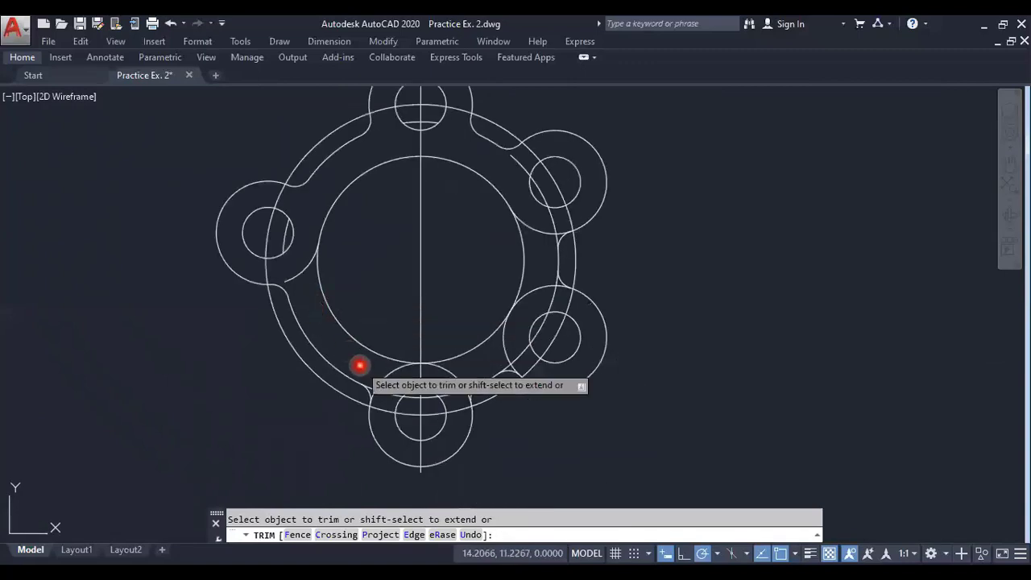
scroll(357, 363, up, 6)
Step: Trim the remaining line and arc pieces at the lower, lower-right and right lobes
middle_drag(387, 391, 295, 325)
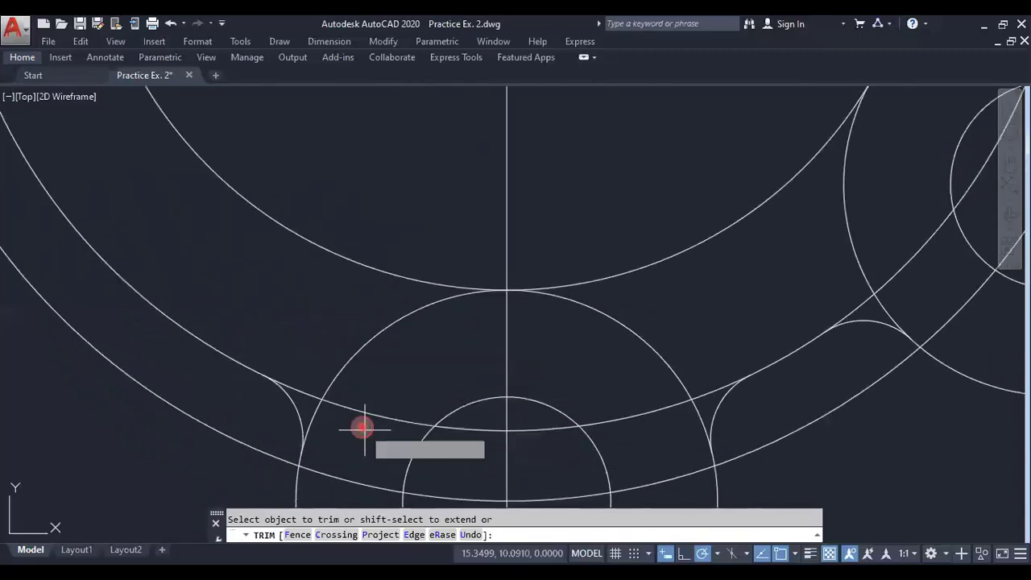
drag(364, 425, 313, 368)
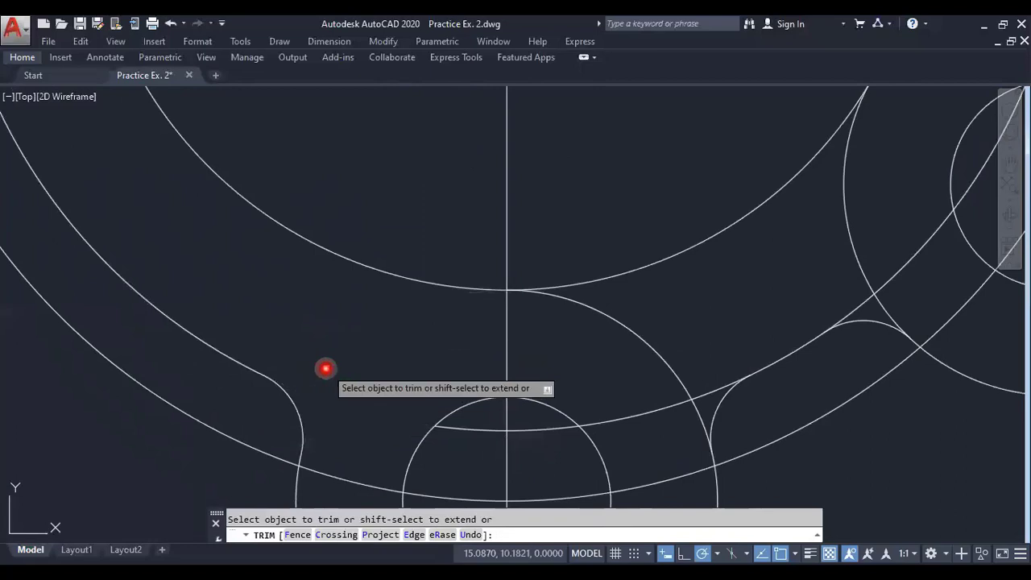
scroll(326, 368, down, 2)
scroll(539, 375, up, 2)
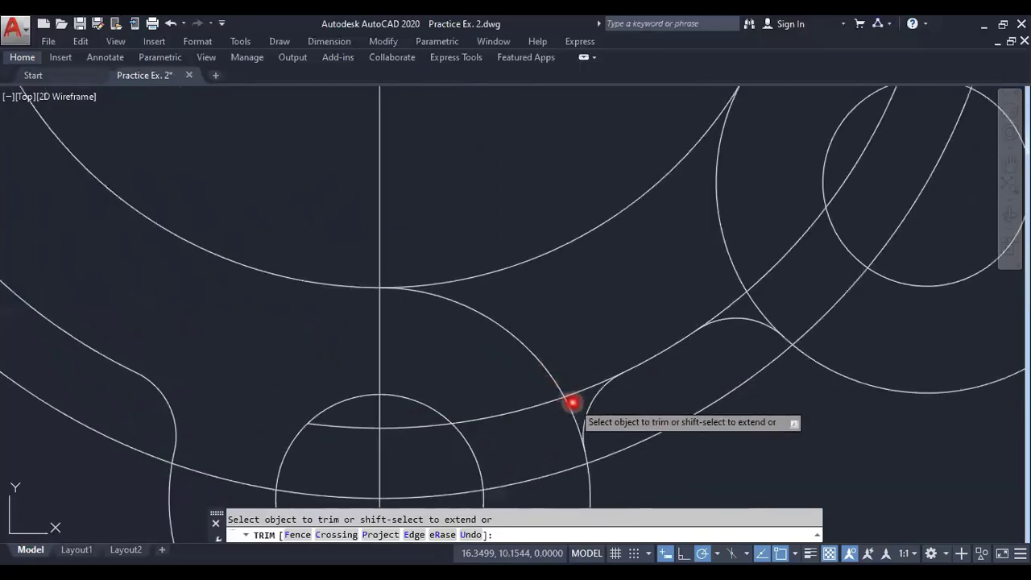
drag(571, 402, 540, 374)
scroll(537, 391, down, 2)
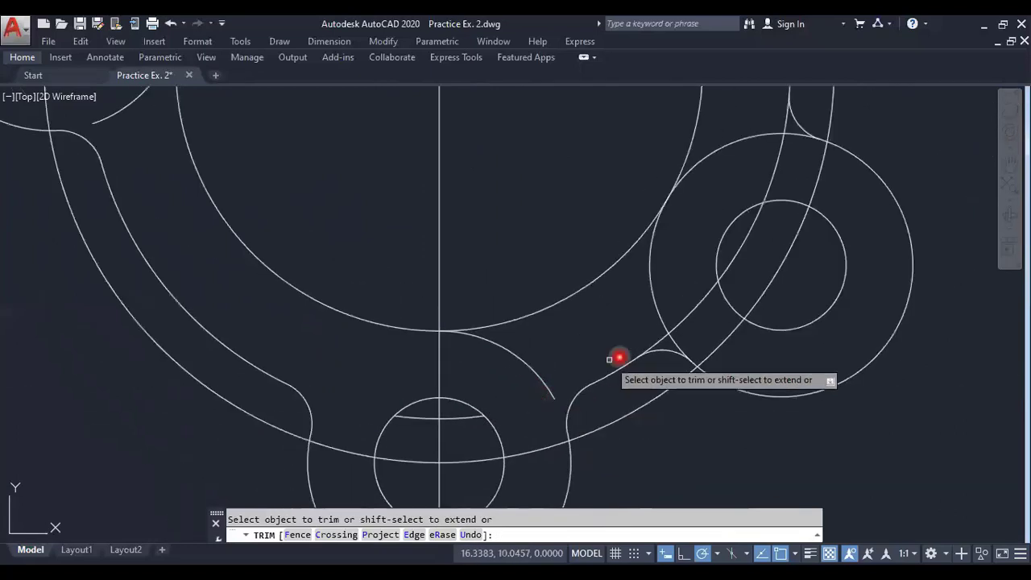
scroll(619, 358, up, 2)
drag(669, 337, 618, 313)
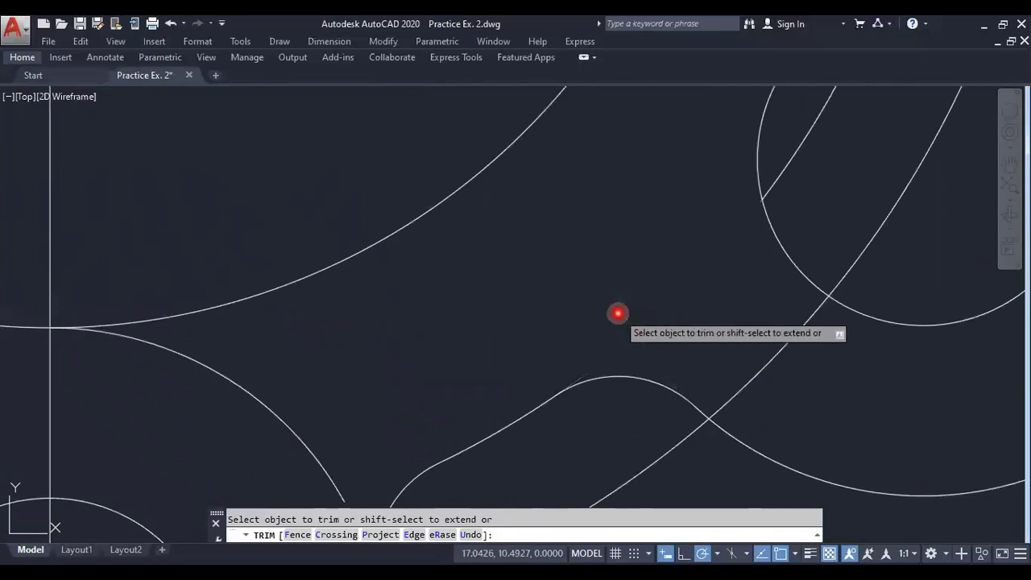
scroll(618, 313, down, 3)
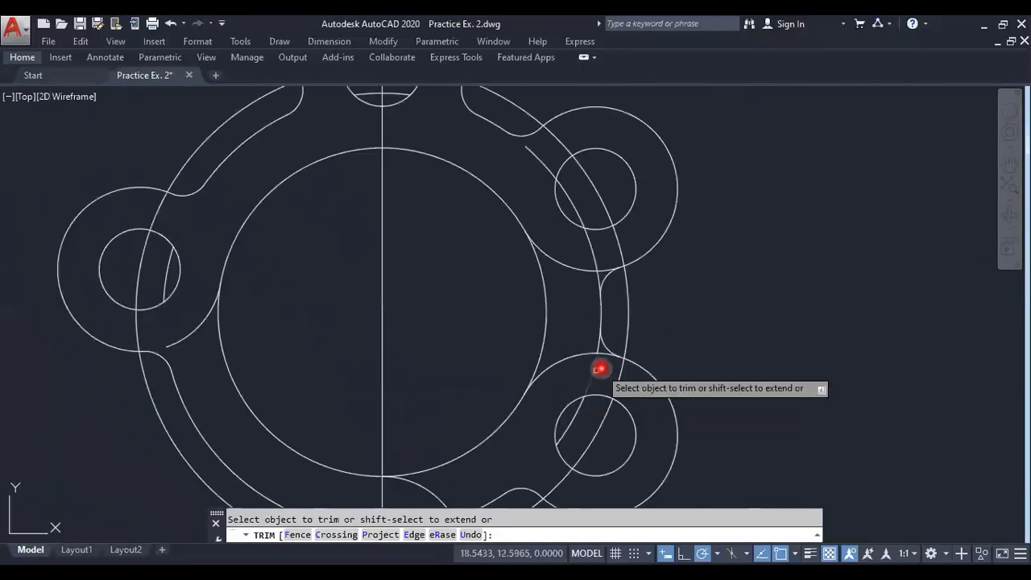
scroll(601, 370, up, 2)
mouse_move(605, 362)
mouse_down()
mouse_move(585, 344)
mouse_move(587, 369)
mouse_up()
scroll(580, 367, down, 3)
scroll(573, 367, up, 2)
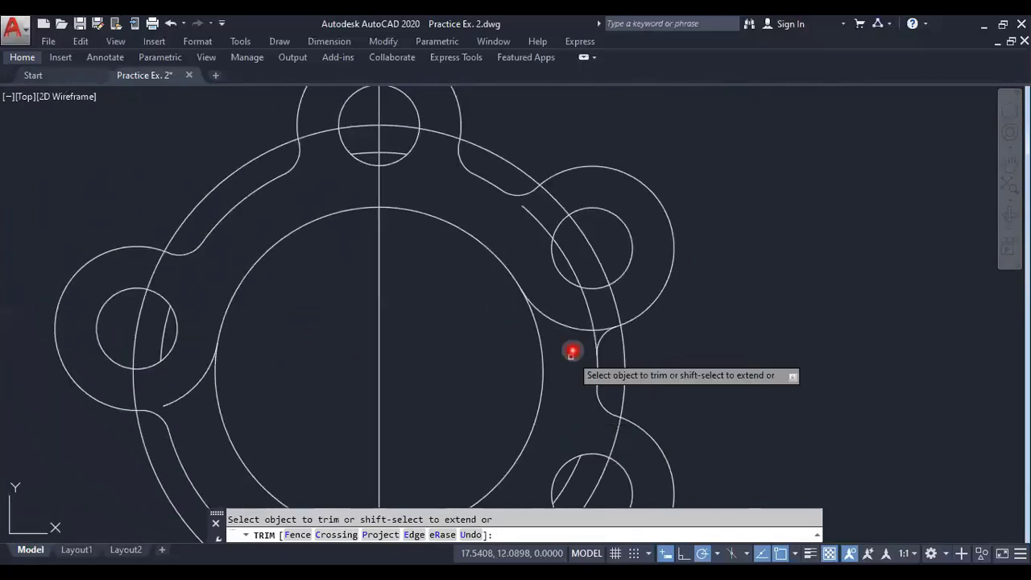
scroll(572, 352, up, 2)
mouse_move(604, 345)
mouse_down()
mouse_move(589, 322)
mouse_move(585, 332)
mouse_up()
scroll(577, 346, down, 3)
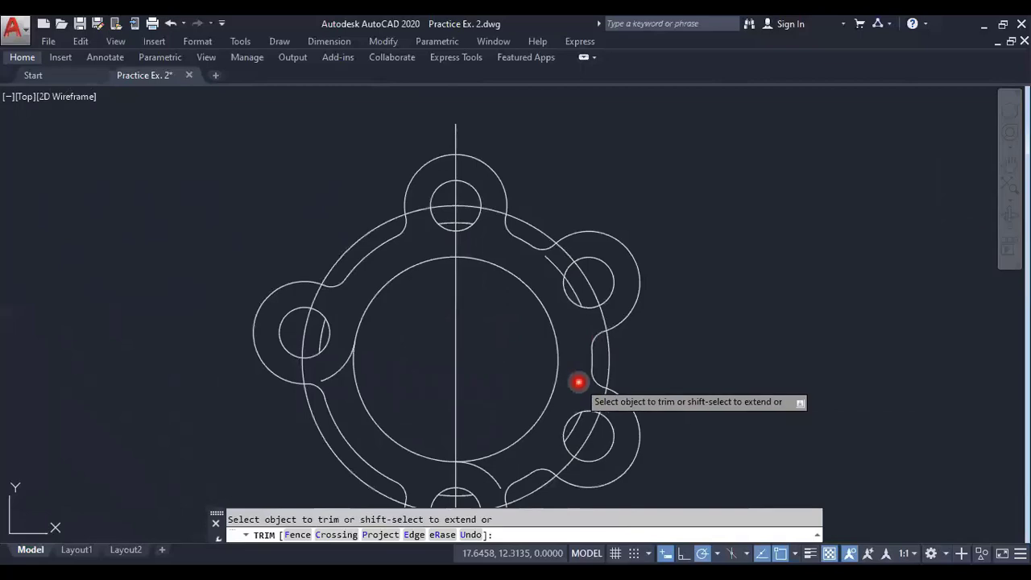
scroll(573, 371, down, 2)
scroll(495, 357, down, 1)
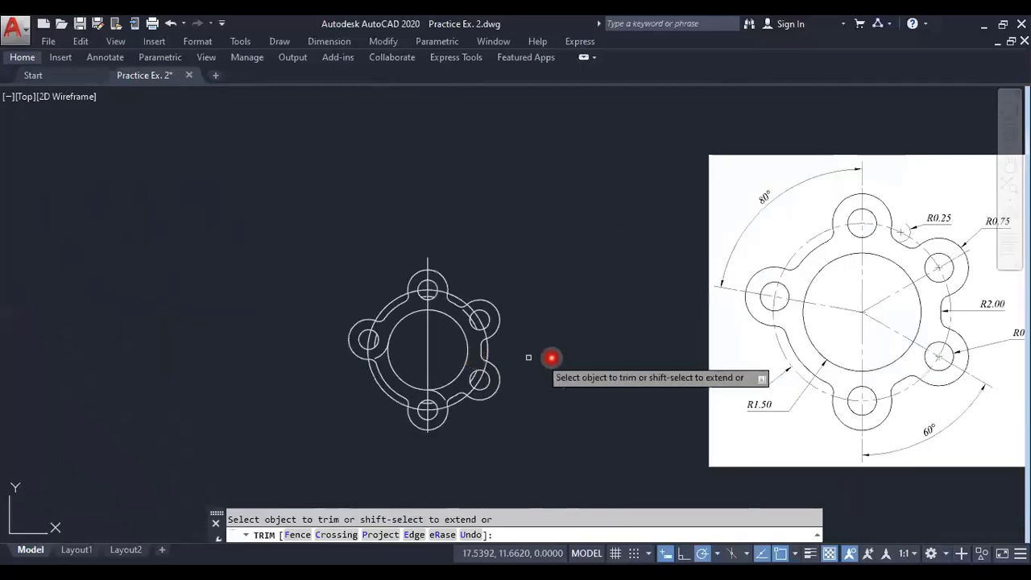
scroll(540, 353, up, 2)
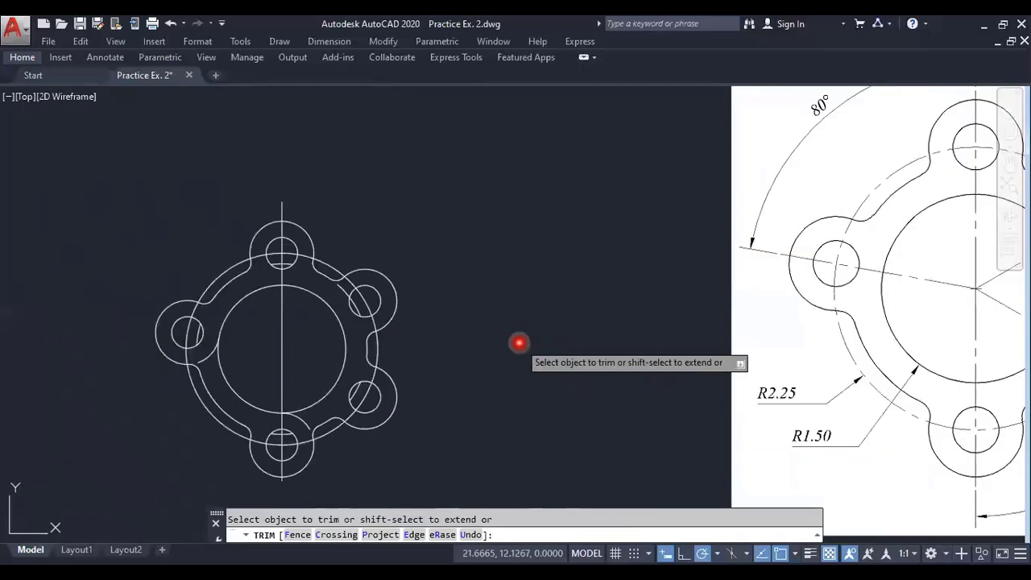
Step: Erase the six stray arcs left inside the lobes and shift the flange left in view
key(Escape)
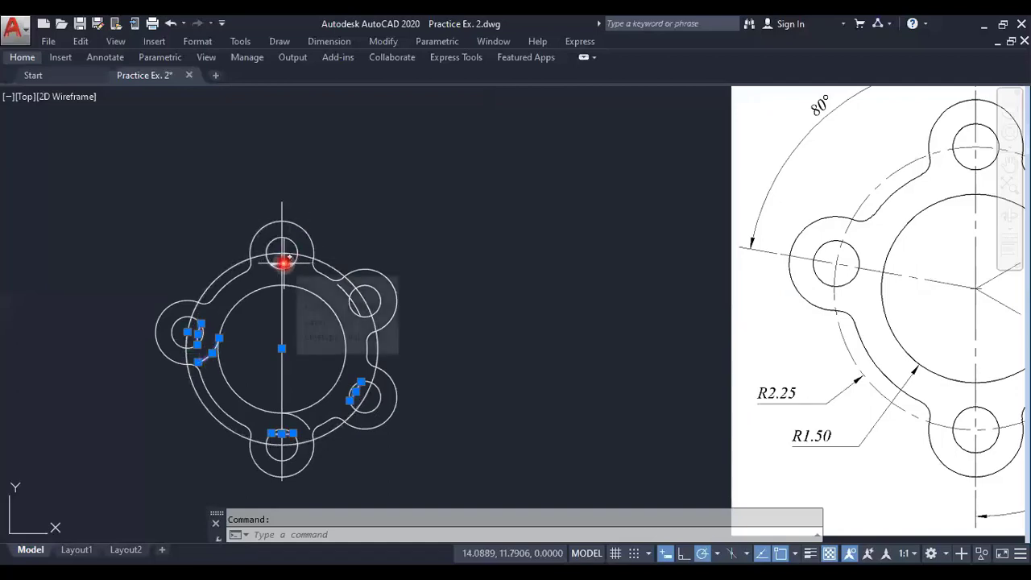
scroll(290, 268, up, 4)
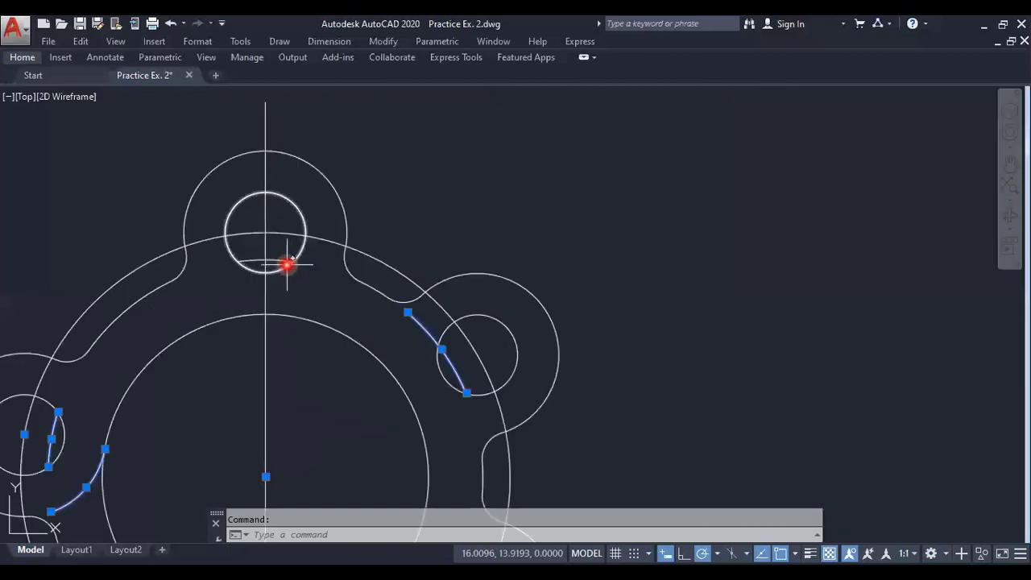
click(284, 259)
scroll(324, 278, down, 2)
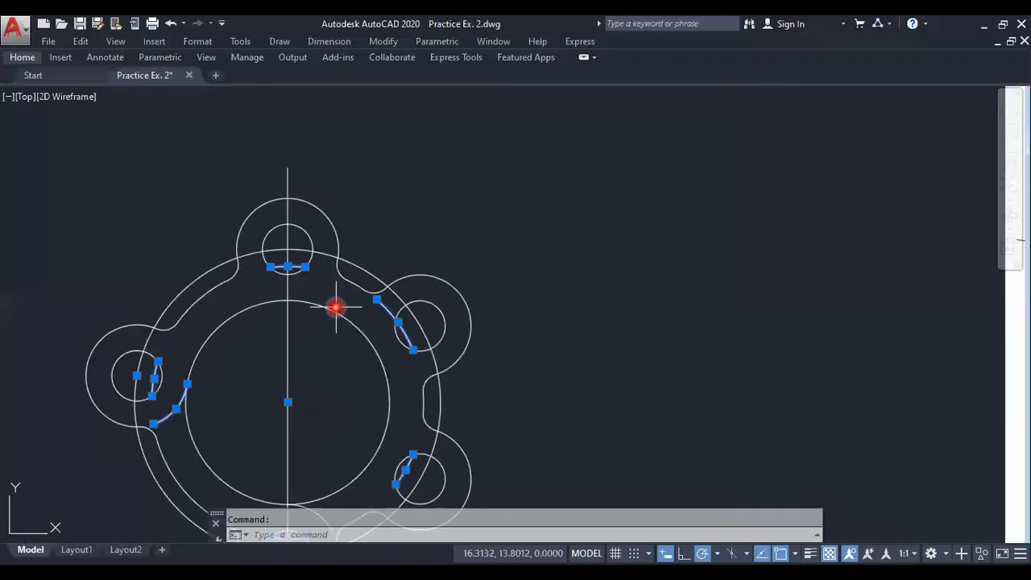
key(Delete)
scroll(336, 307, down, 4)
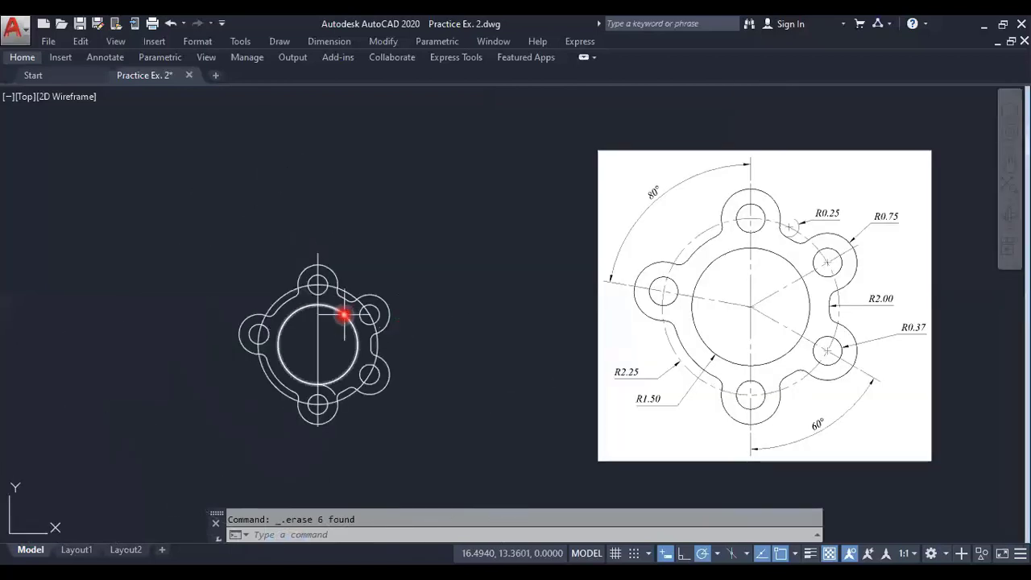
middle_drag(330, 318, 307, 317)
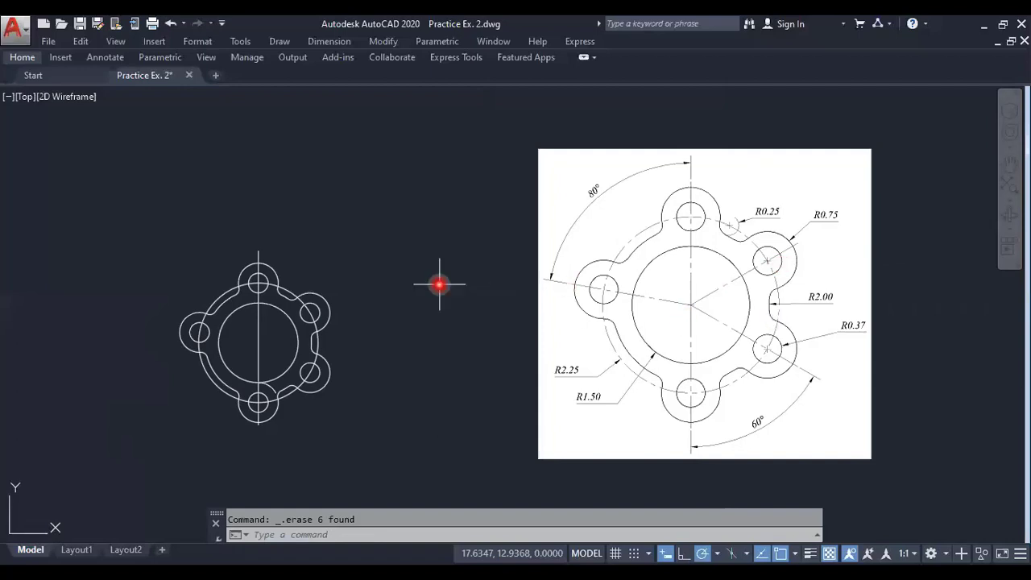
Step: Draw lines from the plate centre to the upper-right and lower-right hole centres
text(l)
key(Return)
scroll(315, 330, up, 2)
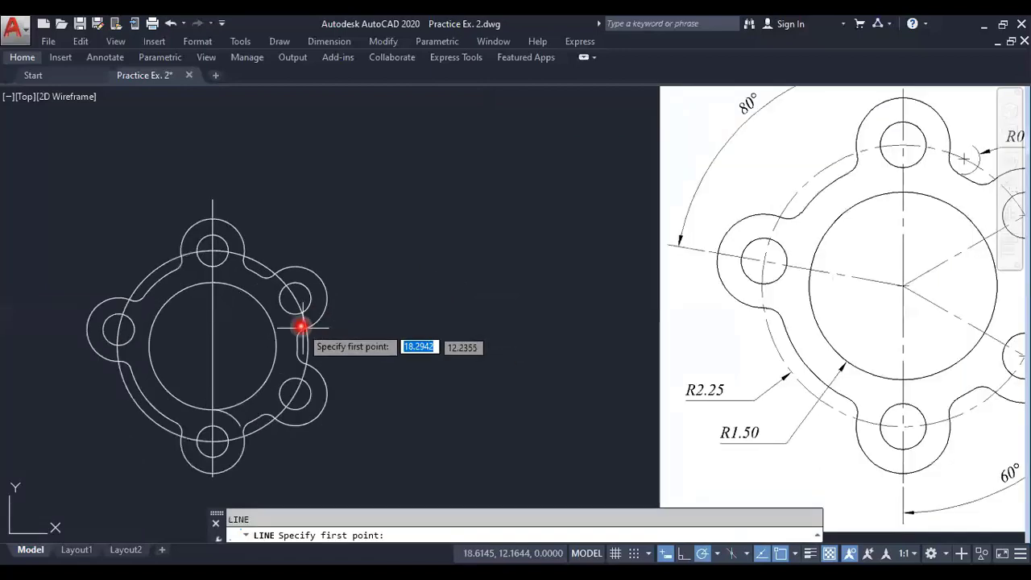
scroll(295, 300, up, 2)
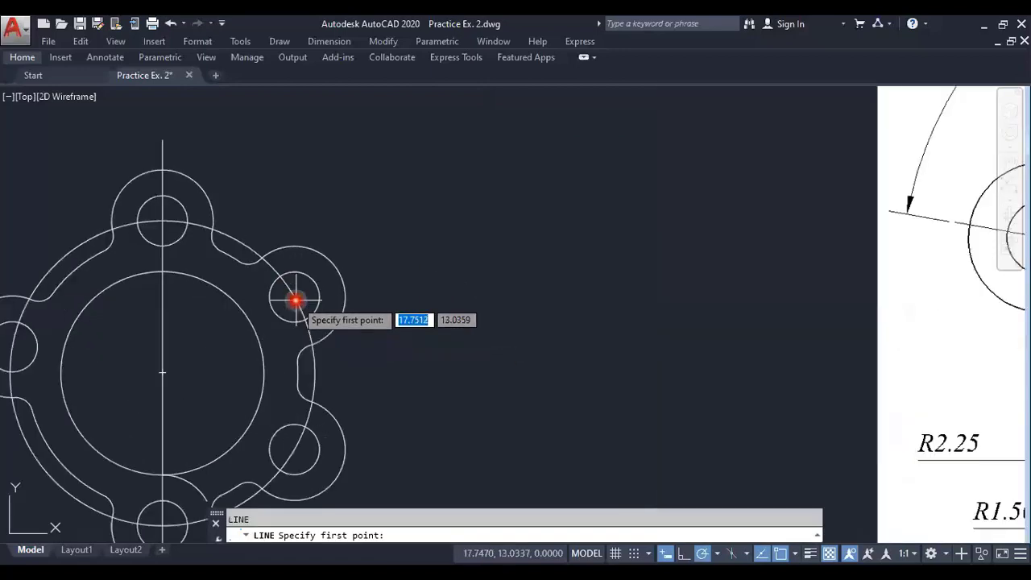
click(162, 371)
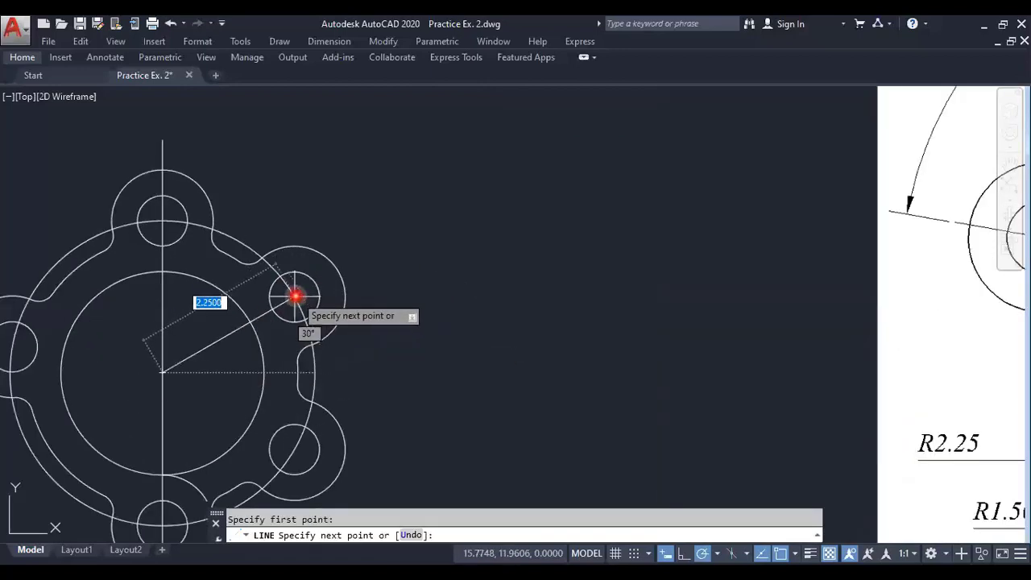
click(295, 296)
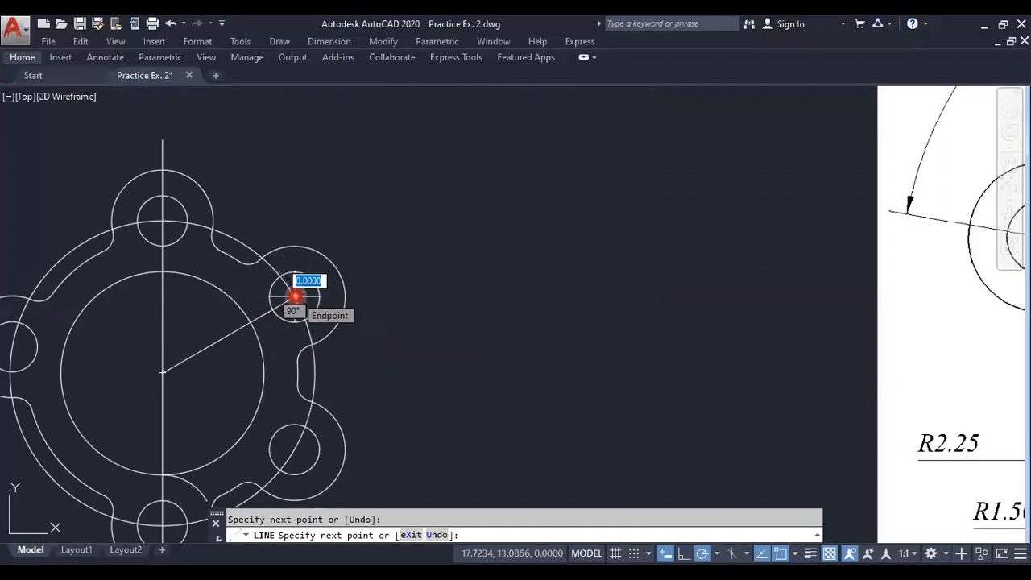
key(Return)
key(Return)
click(162, 371)
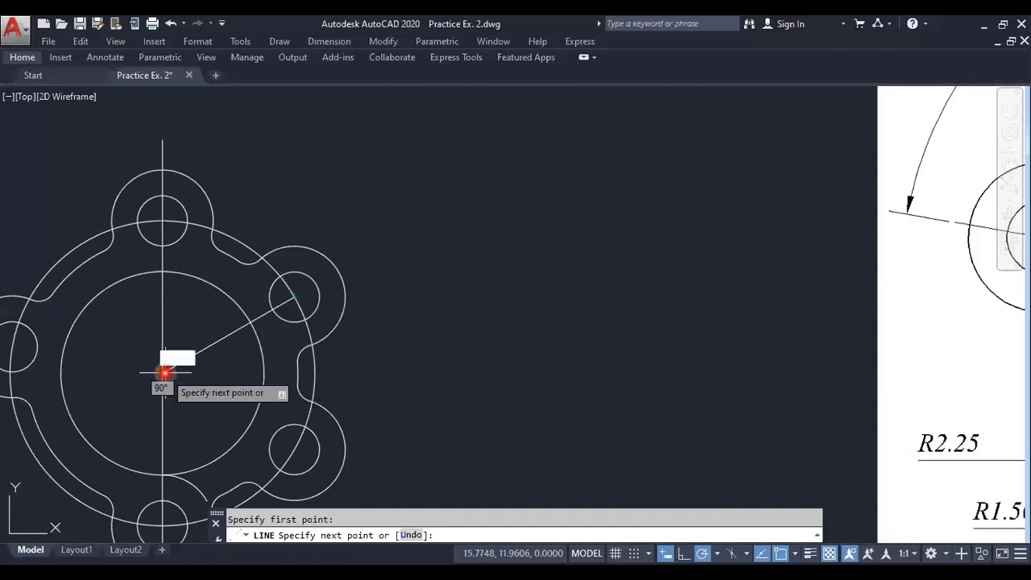
click(295, 447)
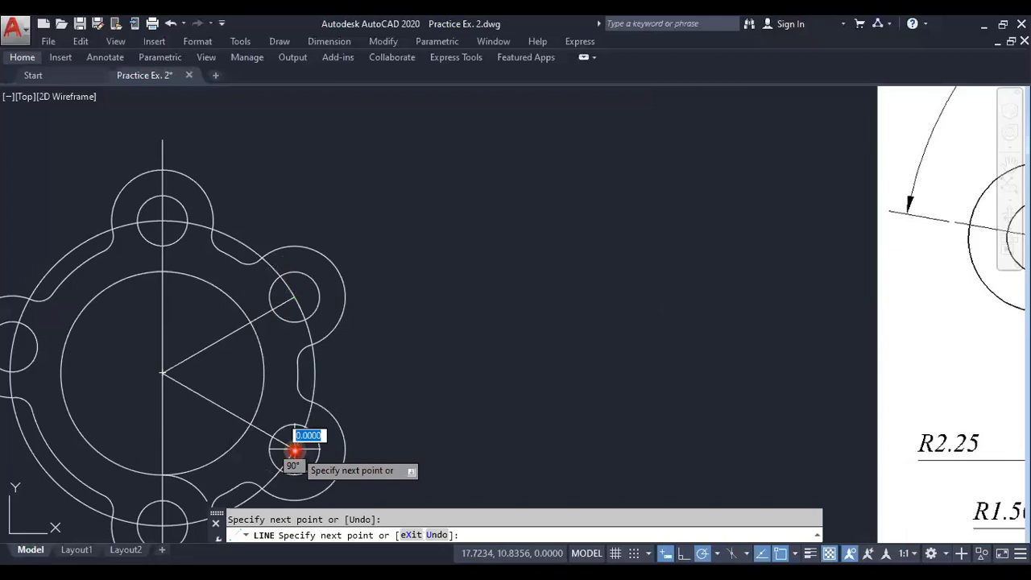
key(Return)
Step: Grip-stretch both angled centre lines outward past their lobes
click(288, 296)
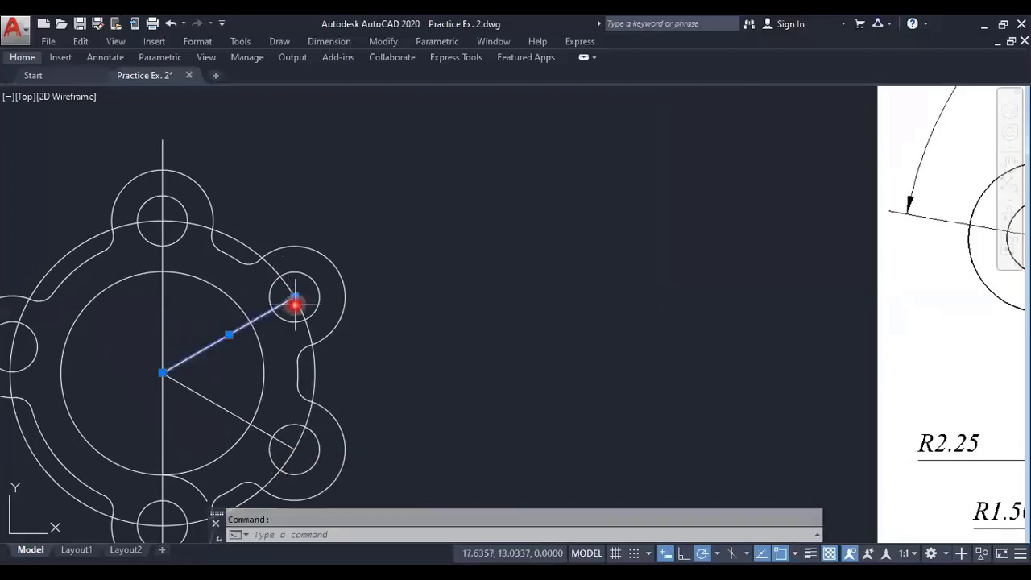
click(295, 298)
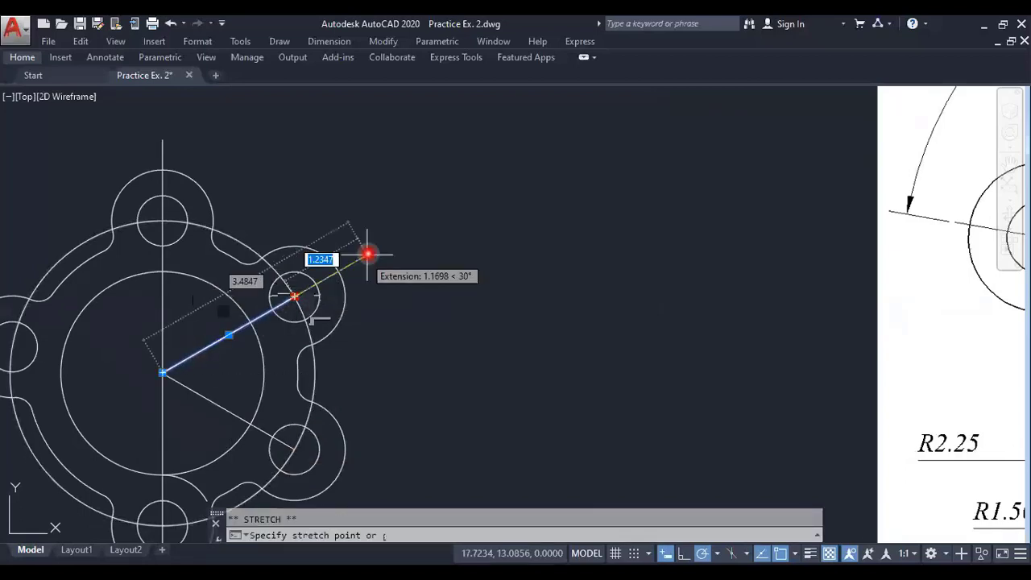
key(Escape)
middle_drag(406, 352, 470, 267)
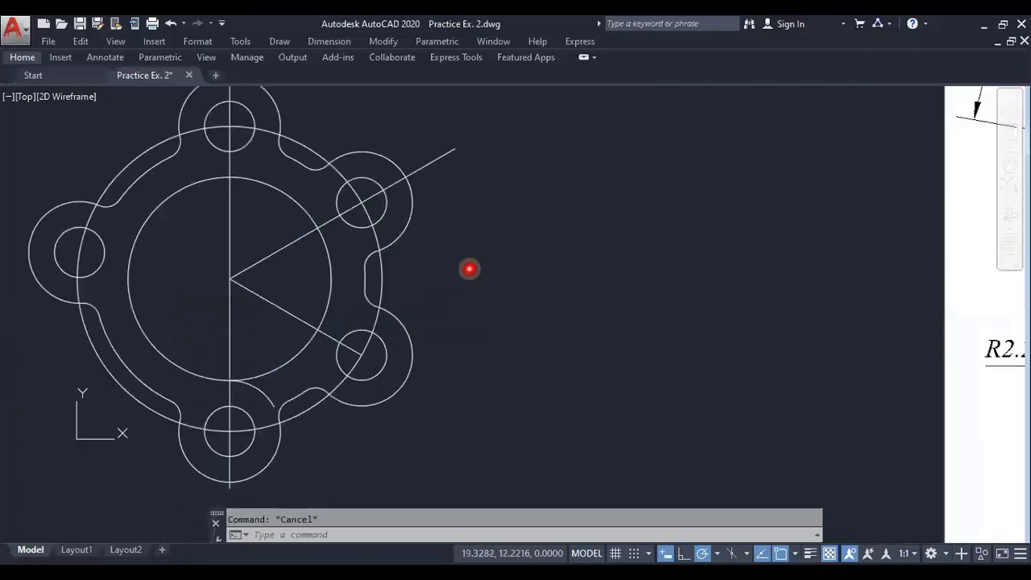
scroll(380, 344, up, 2)
click(346, 360)
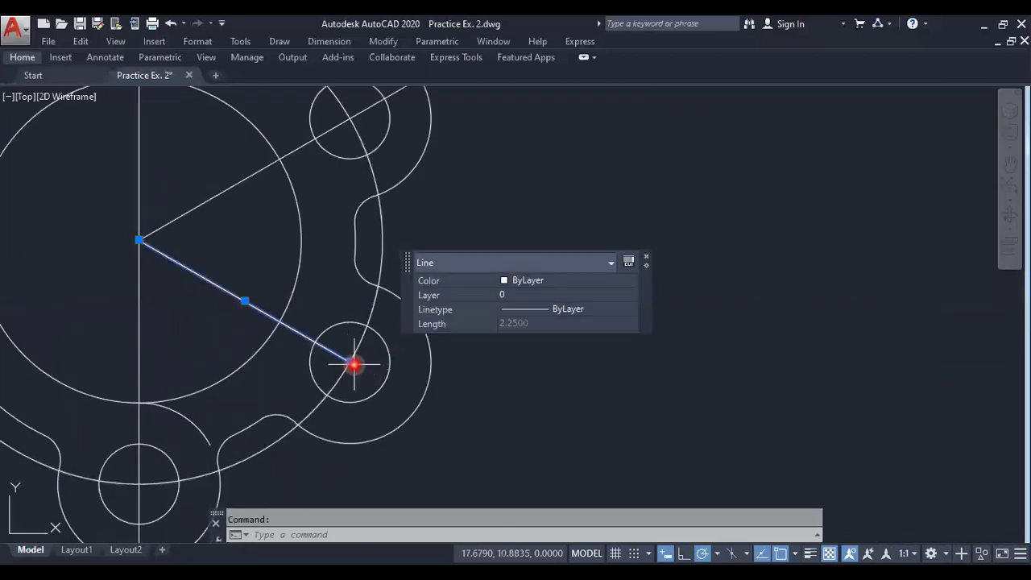
click(351, 363)
click(453, 420)
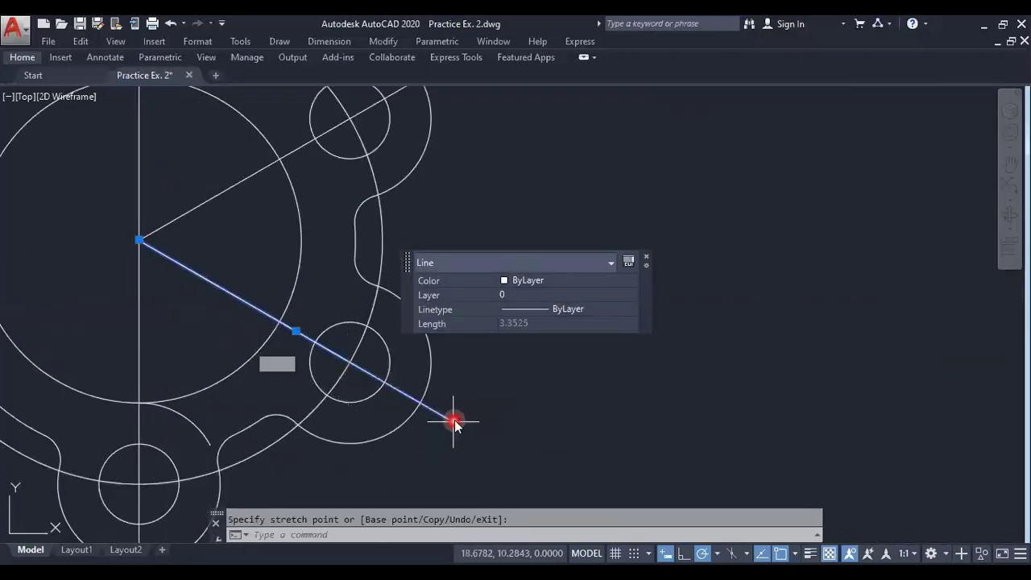
key(Escape)
scroll(516, 334, down, 3)
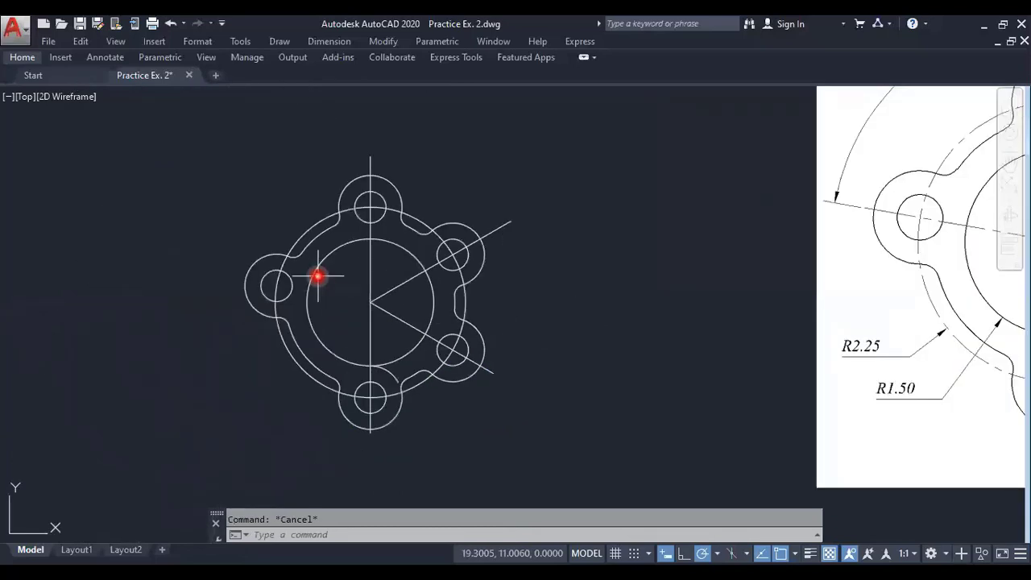
Step: Draw a line from the plate centre to the left hole centre and stretch it past the lobe
text(l)
key(Return)
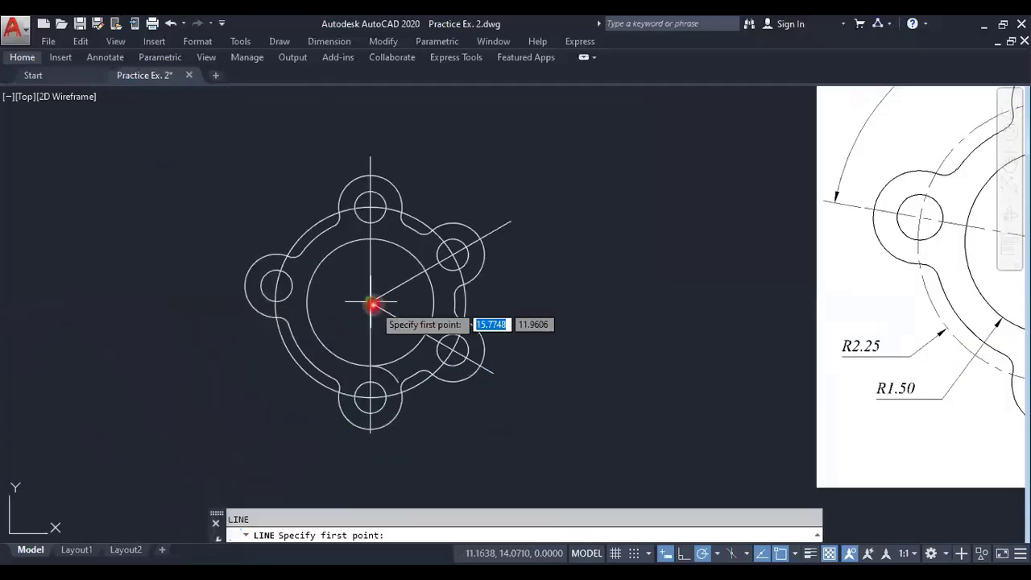
click(370, 302)
scroll(279, 288, up, 2)
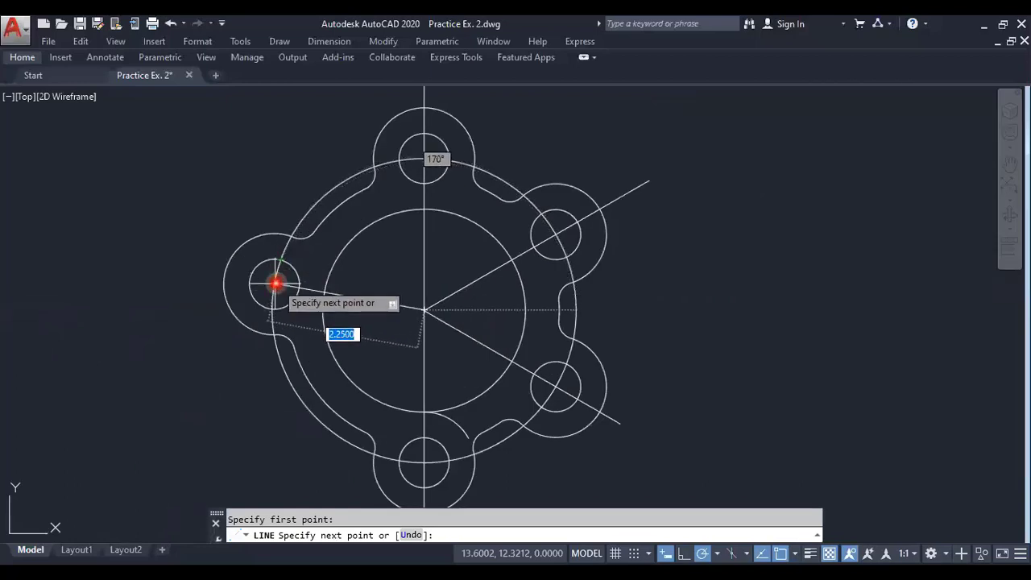
click(274, 284)
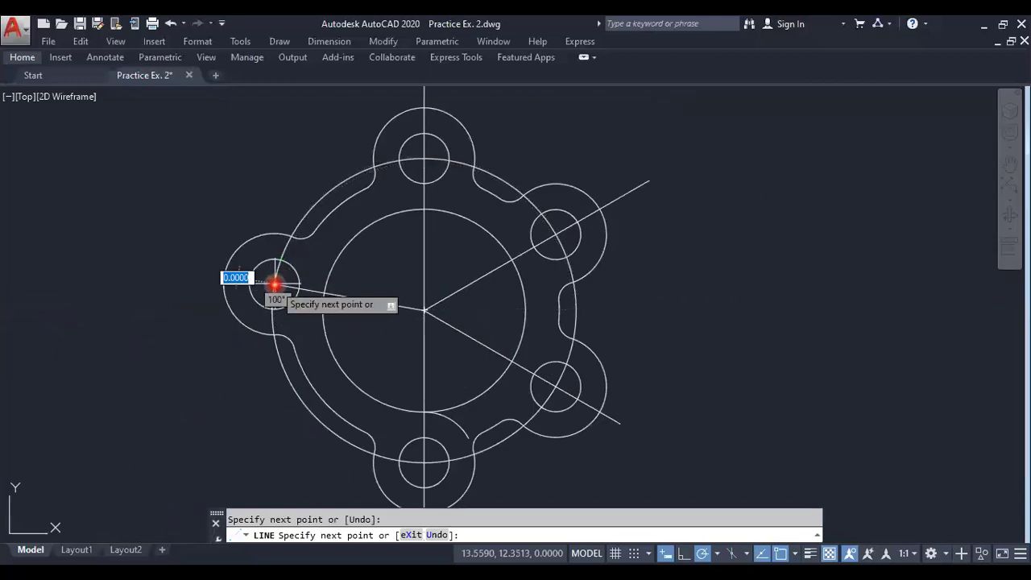
scroll(275, 284, up, 1)
key(Escape)
click(259, 288)
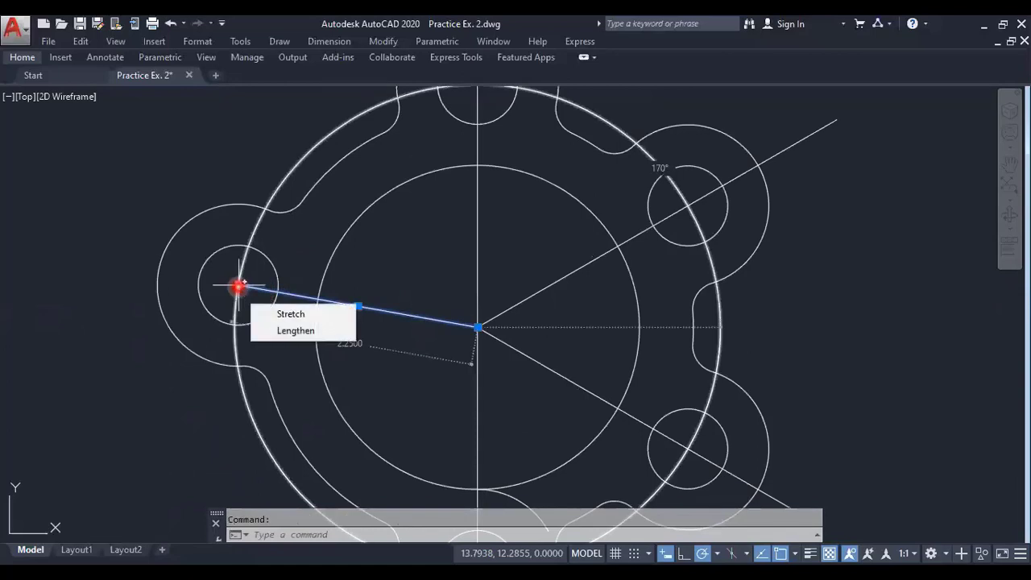
click(239, 285)
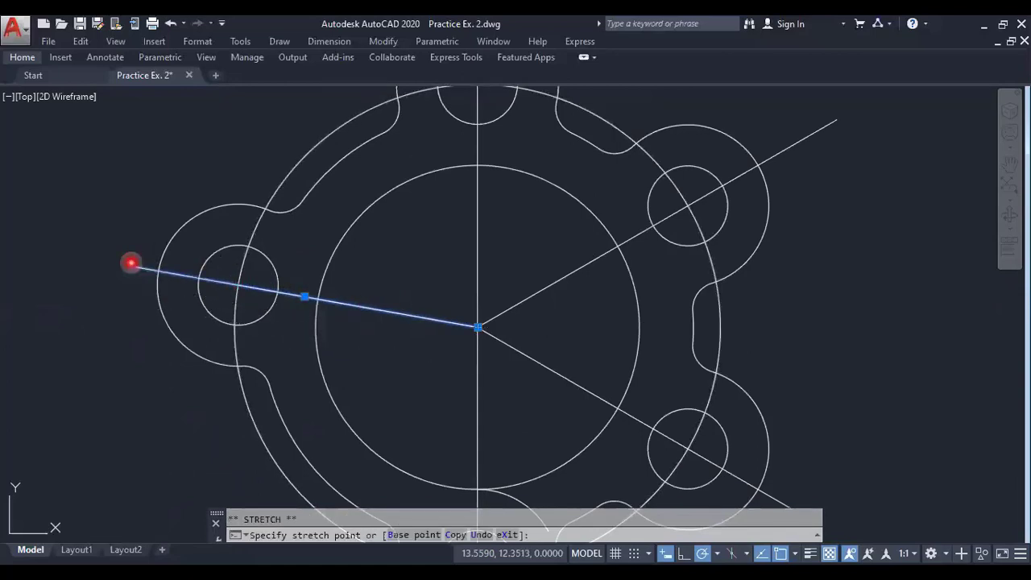
key(Escape)
scroll(387, 333, down, 5)
text(LT)
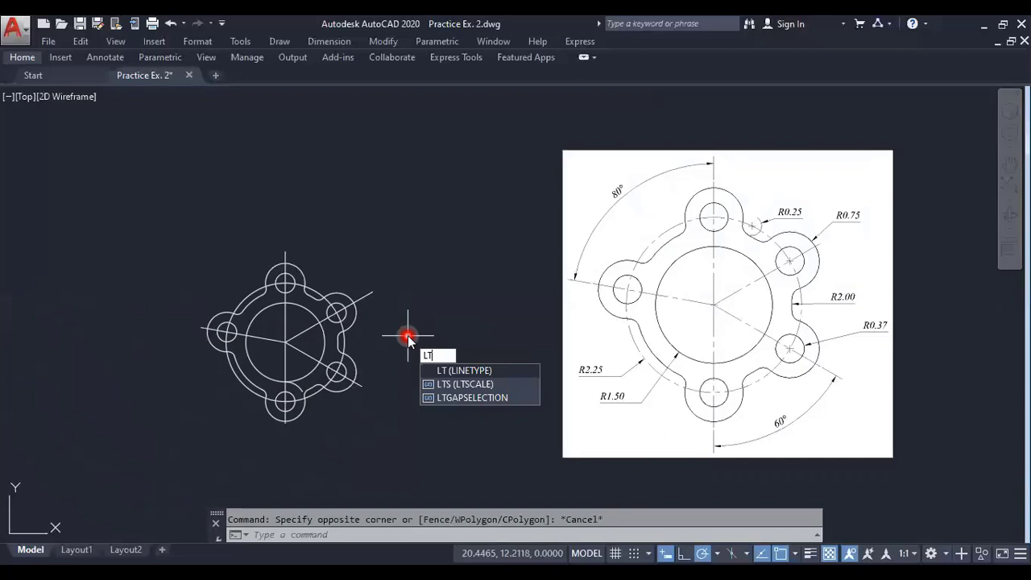
Step: Load ACAD_ISO02W100 from the Load or Reload Linetypes list in the Linetype Manager
key(Return)
click(650, 204)
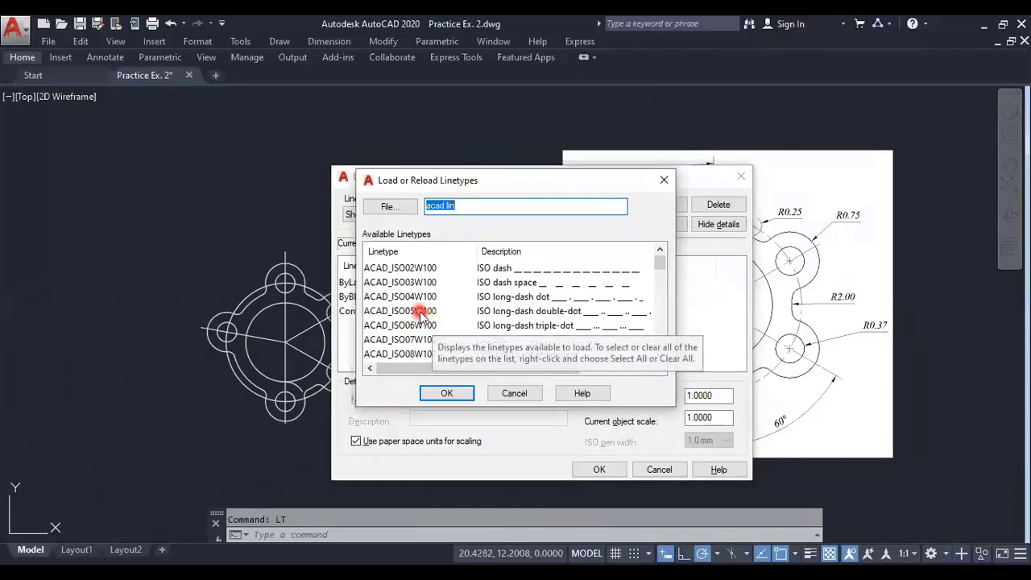
scroll(421, 313, down, 1)
scroll(423, 299, up, 1)
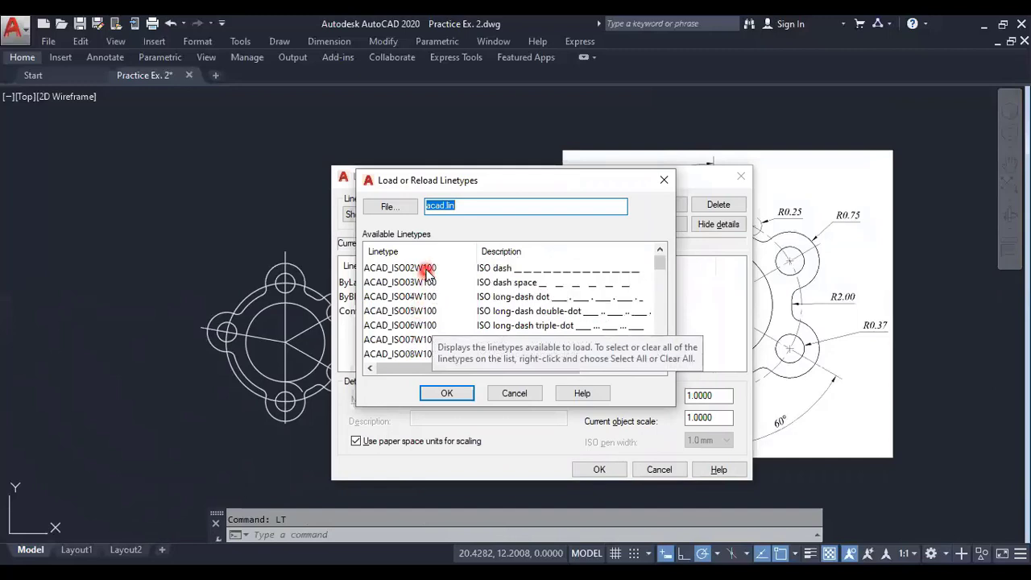
click(424, 268)
click(445, 393)
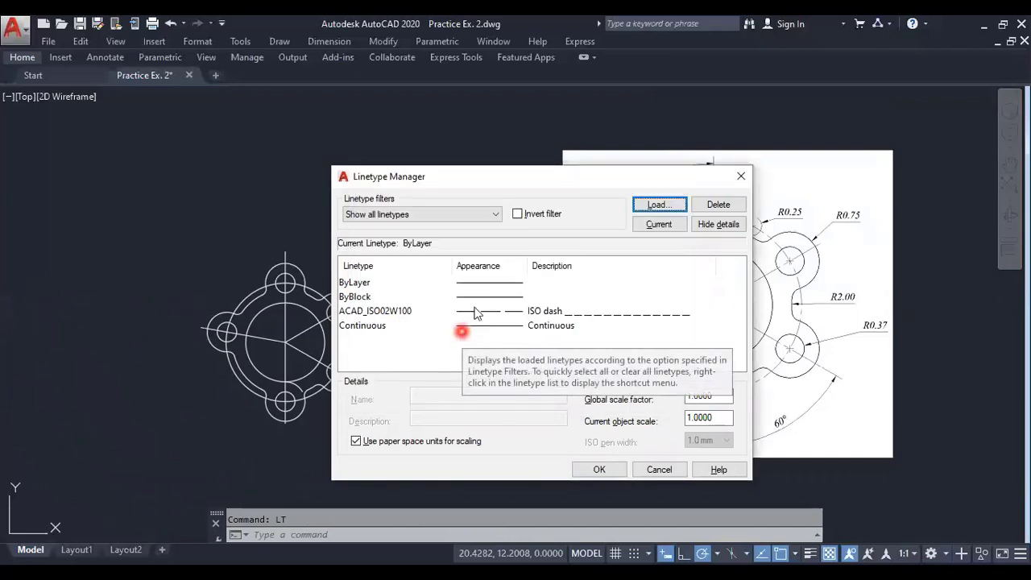
click(600, 470)
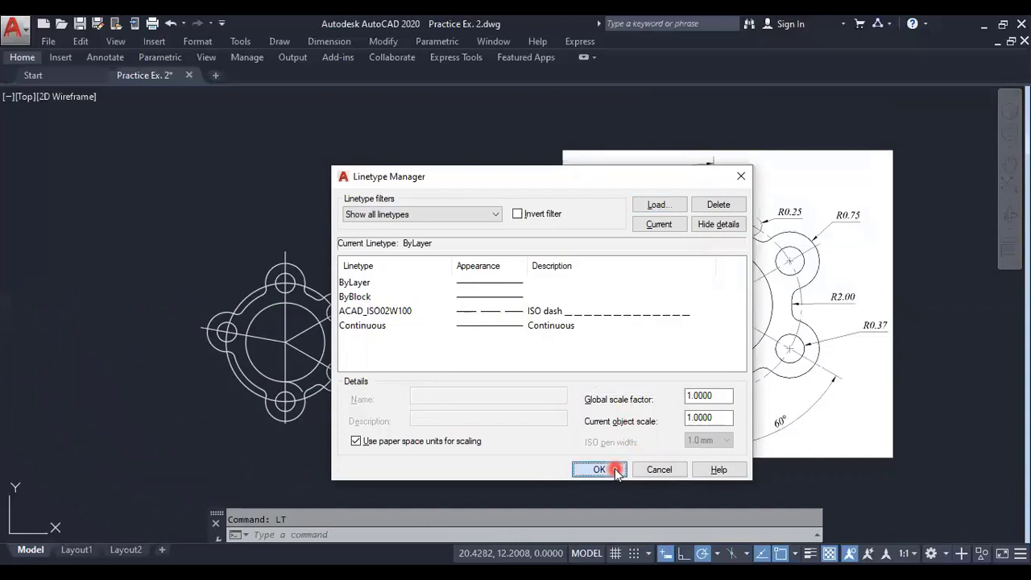
Step: Assign the ACAD_ISO02W100 linetype to the four selected centre lines
drag(246, 347, 249, 303)
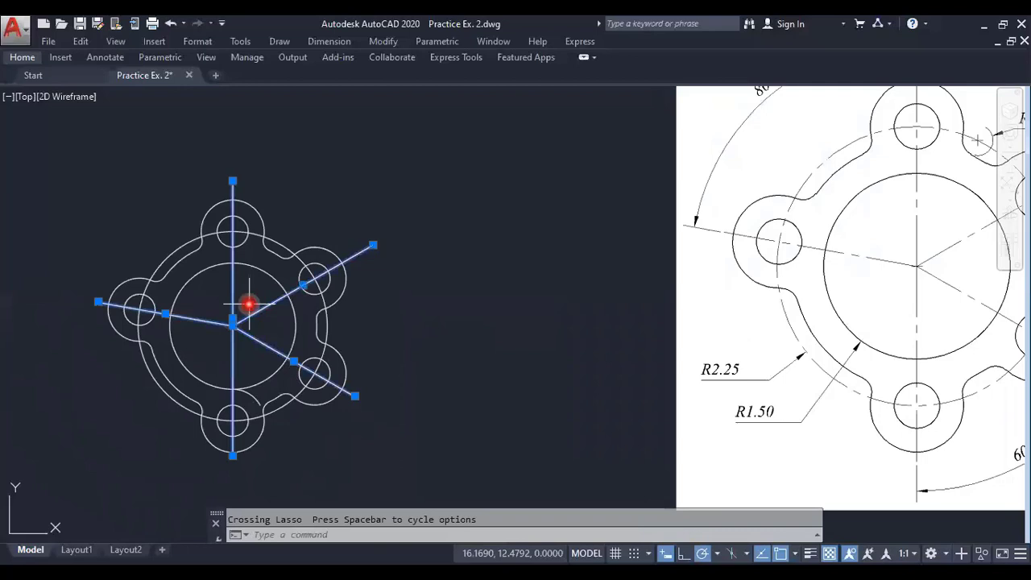
click(22, 57)
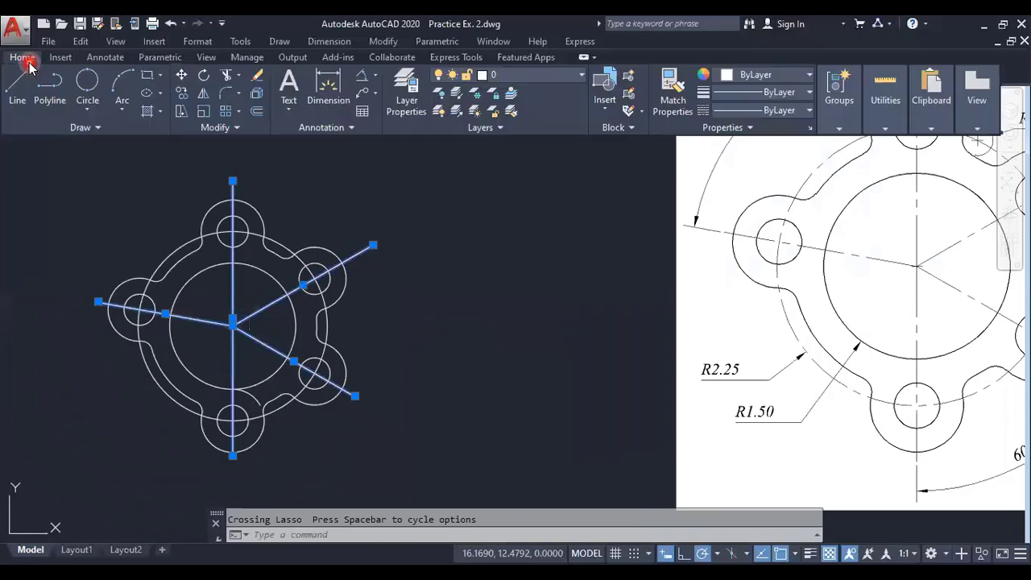
click(796, 111)
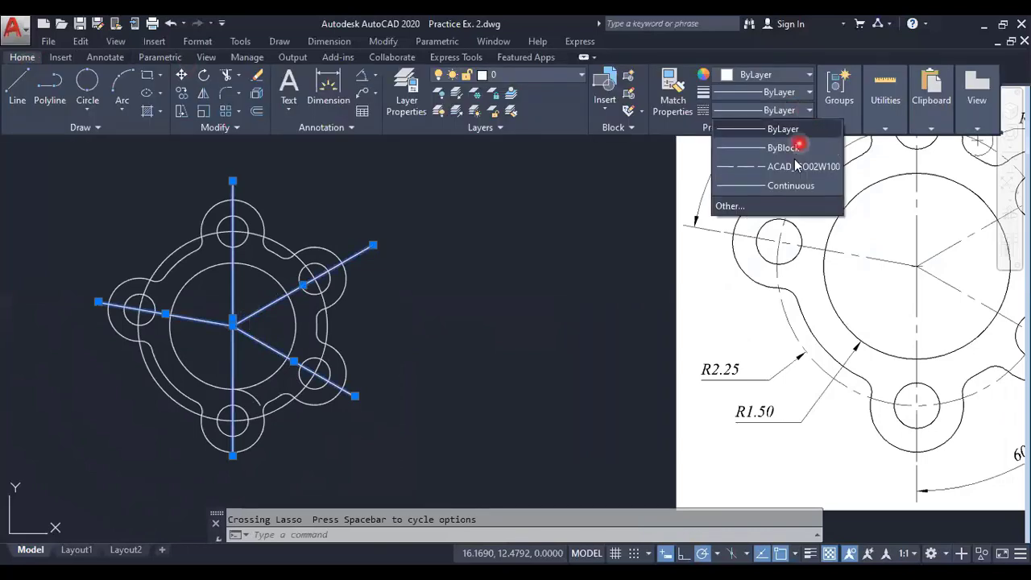
click(794, 172)
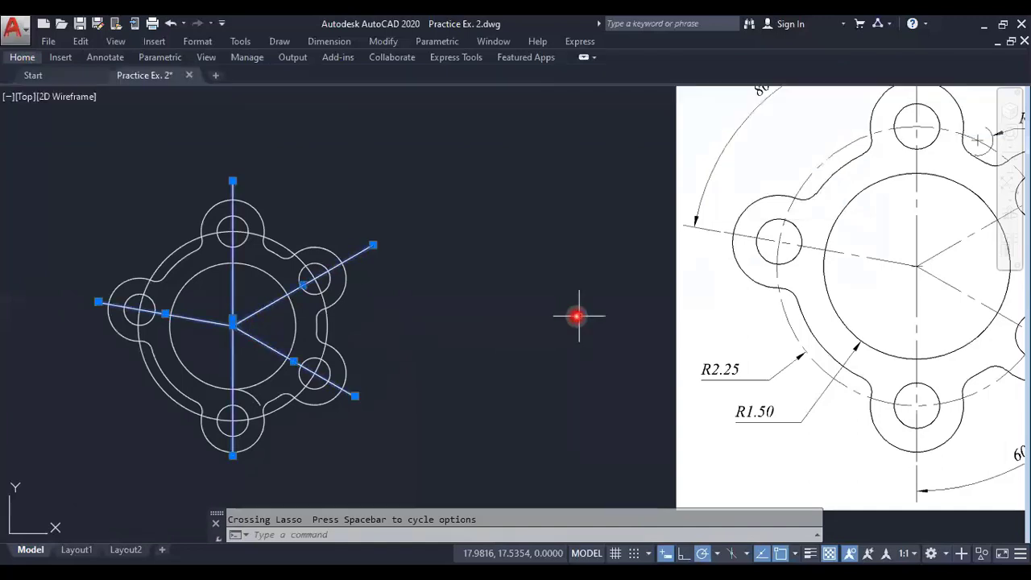
Step: Set the centre lines' linetype scale to 0.05 in Properties
right_click(357, 257)
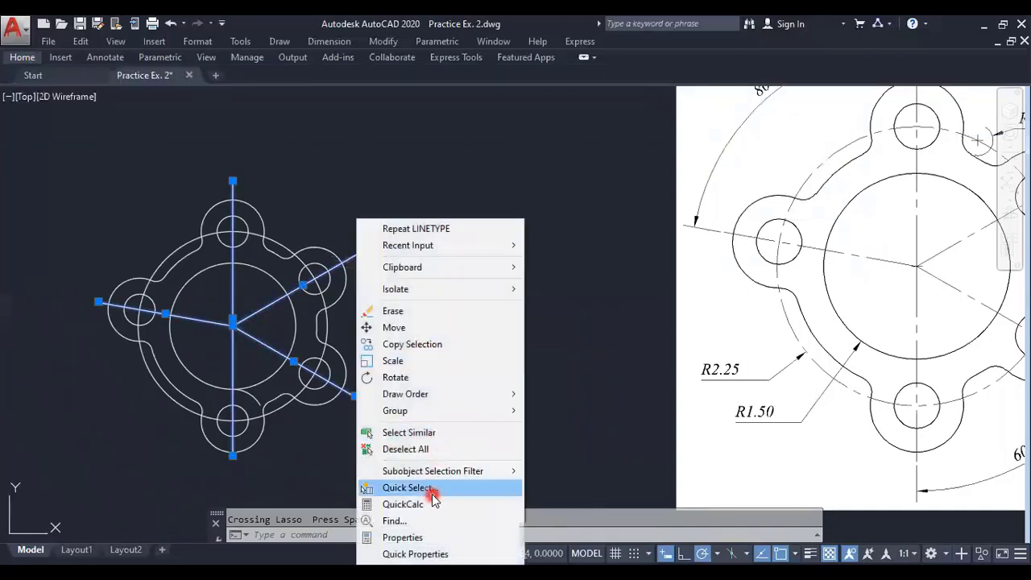
click(403, 537)
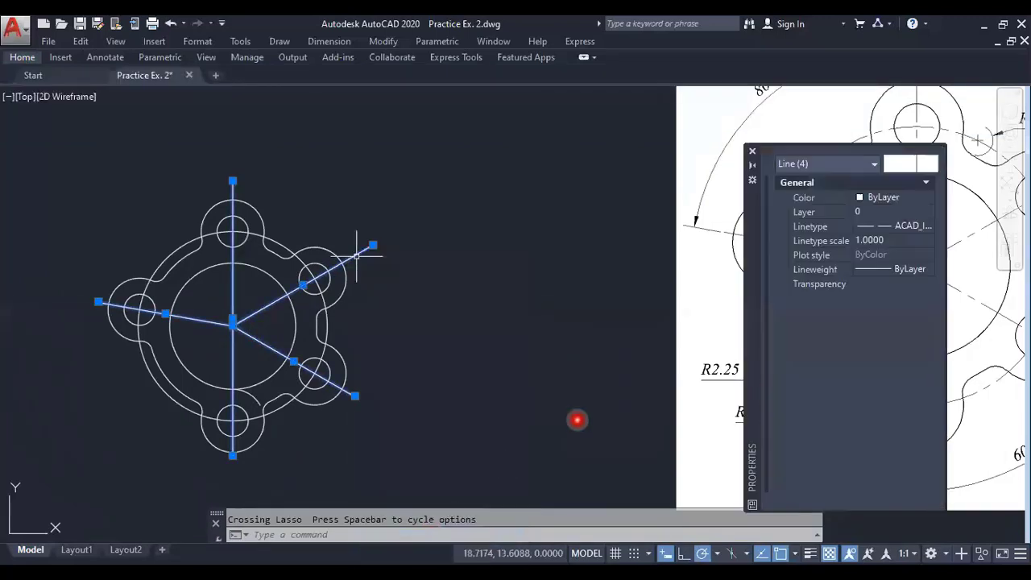
click(888, 242)
text(.05)
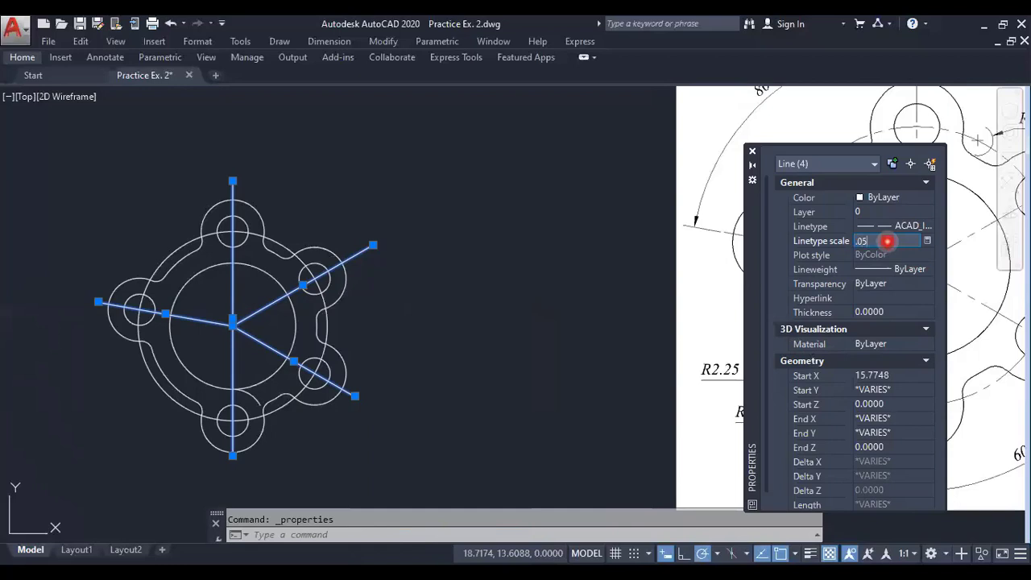
key(Return)
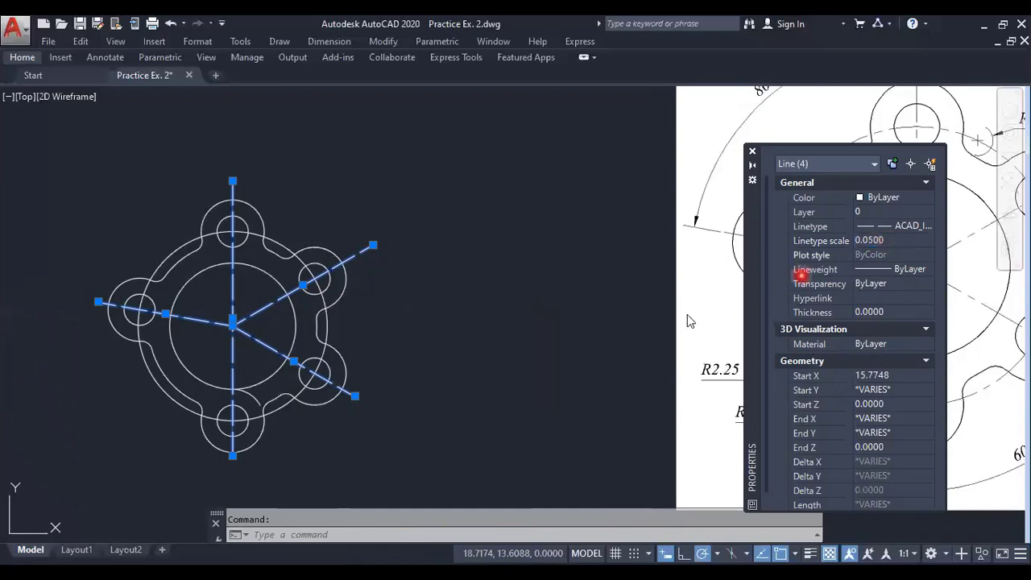
key(Escape)
Step: Give the R2.25 pitch circle ACAD_ISO02W100 with linetype scale 0.05, correcting an initial 0.5
scroll(483, 355, down, 2)
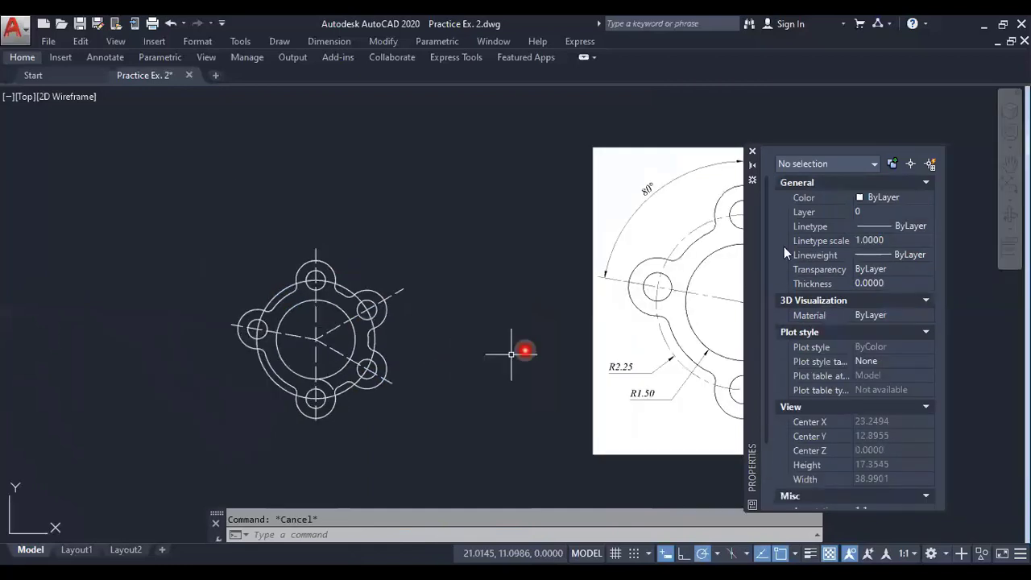
scroll(682, 274, up, 2)
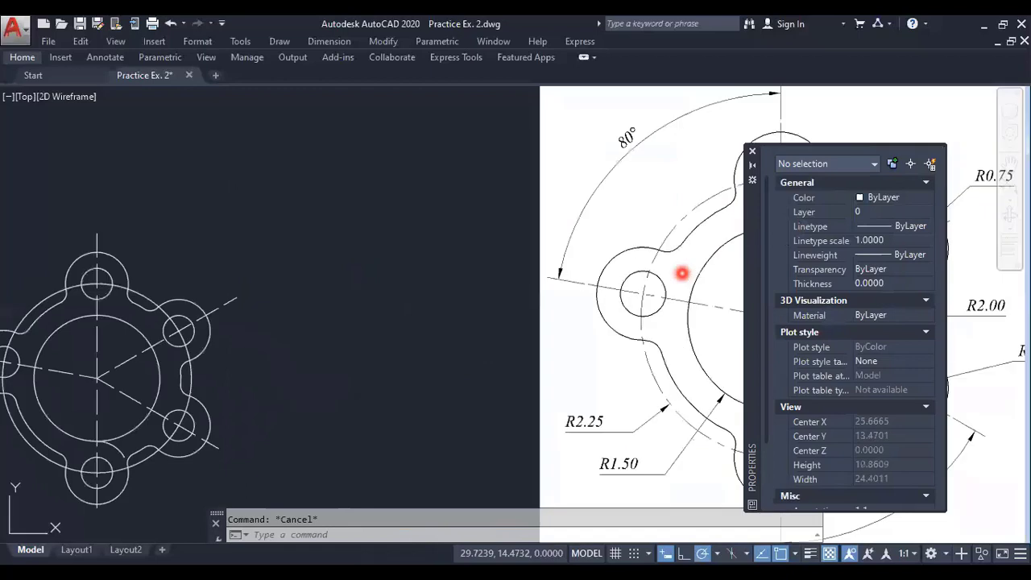
click(163, 313)
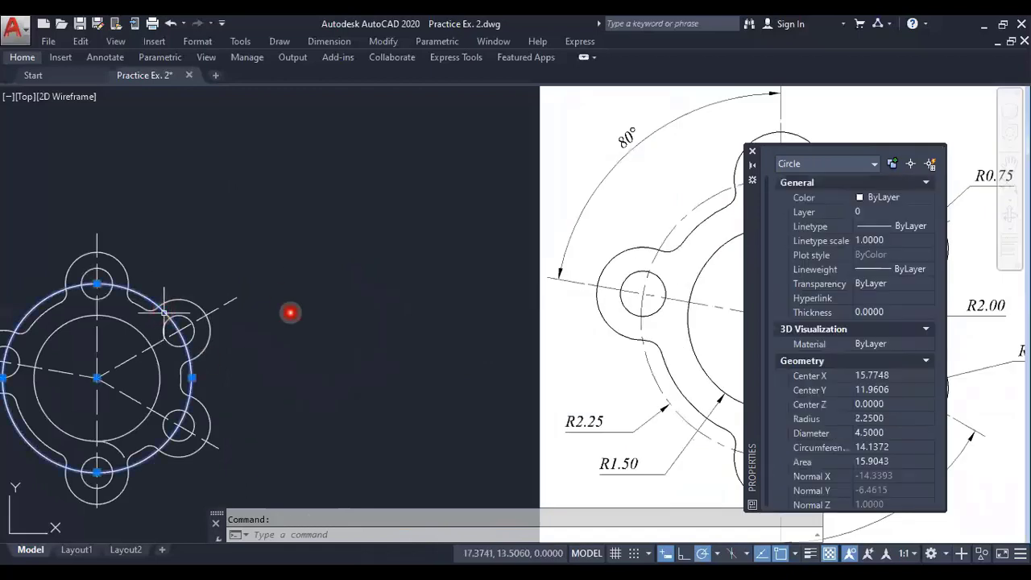
click(919, 230)
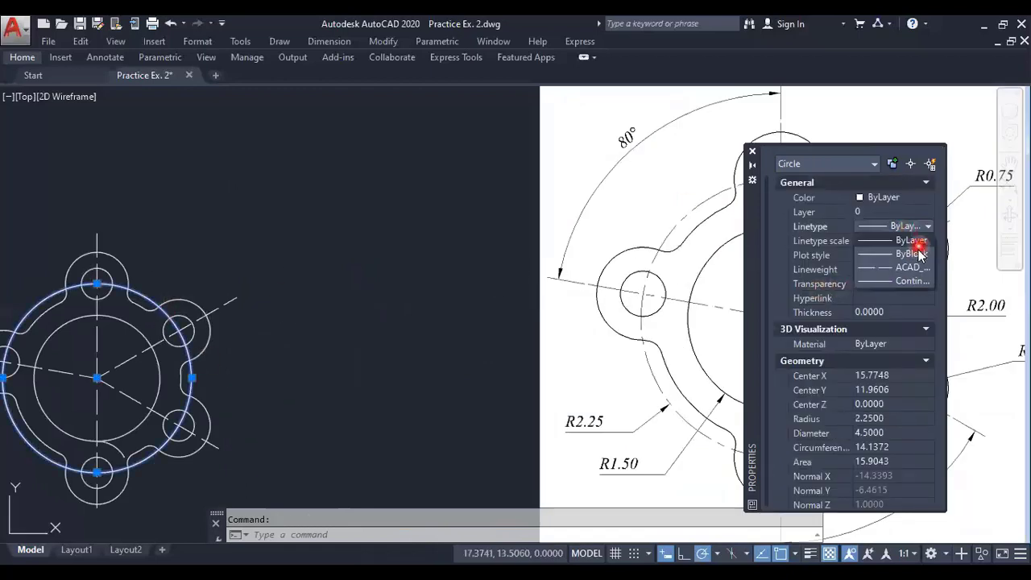
click(916, 267)
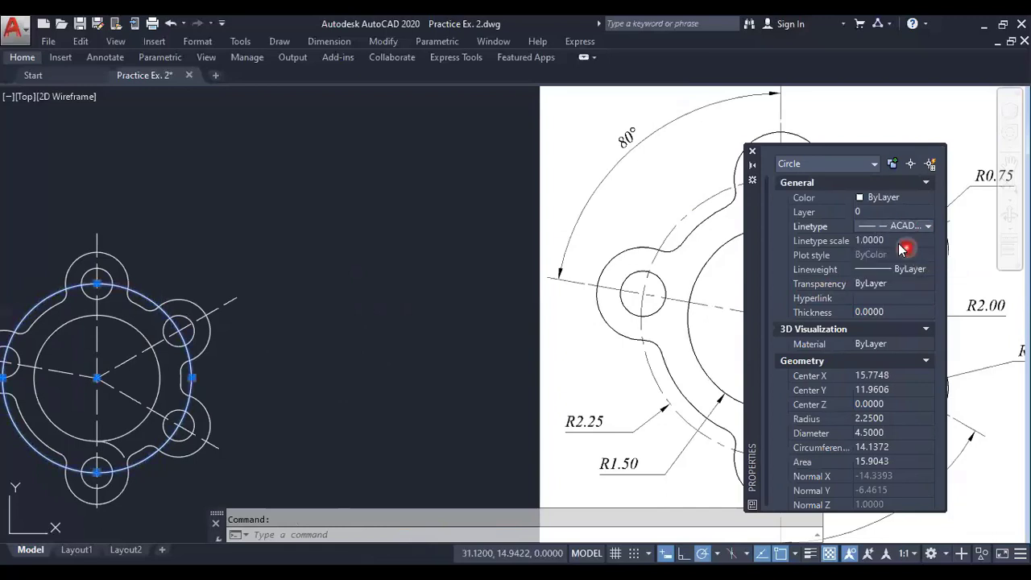
click(893, 241)
text(.5)
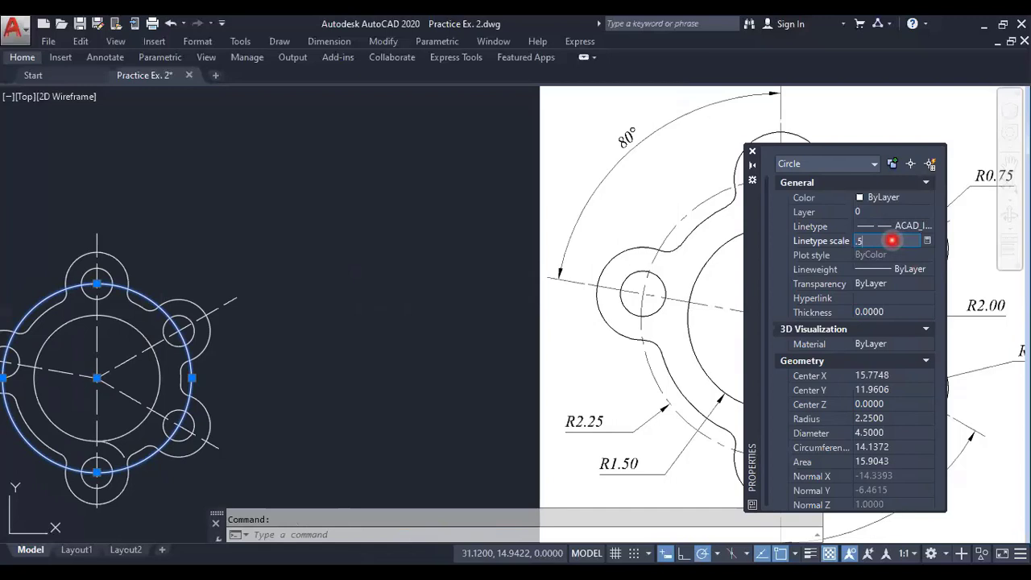
key(Return)
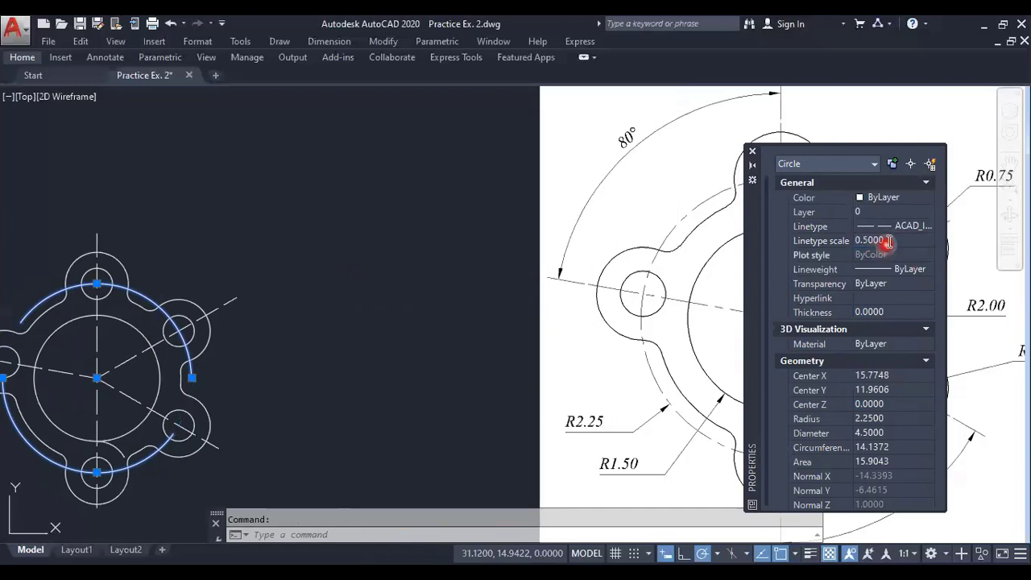
click(888, 241)
text(.05)
key(Return)
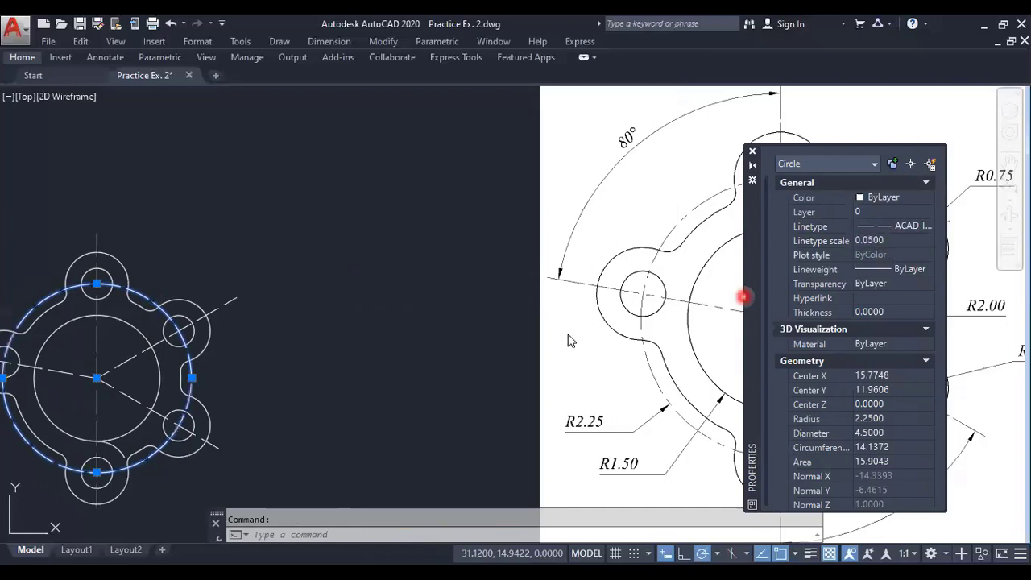
key(Escape)
middle_drag(341, 371, 437, 340)
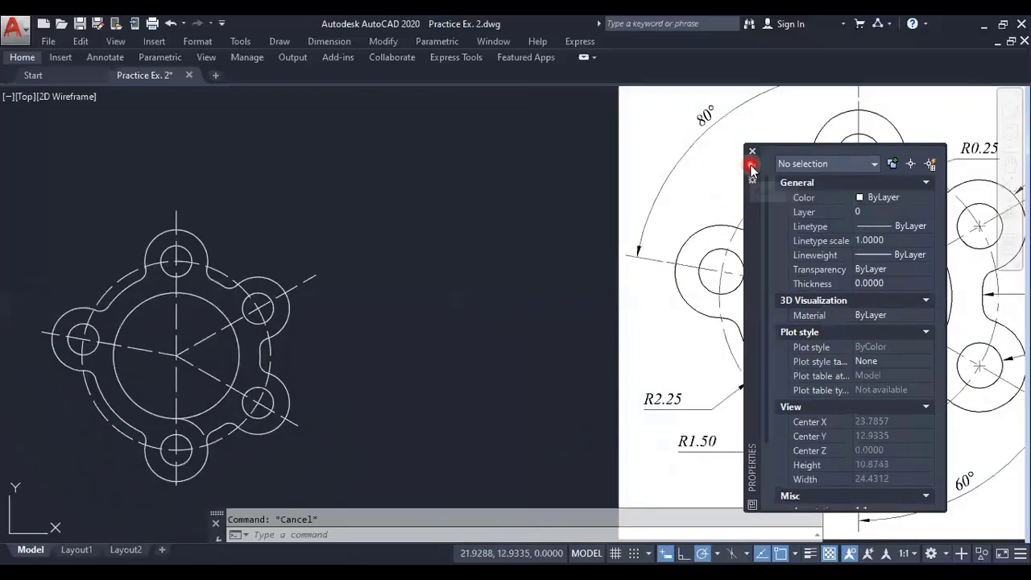
Step: Move the Properties palette left, set it to auto-hide, and select the centre lines
drag(751, 168, 426, 185)
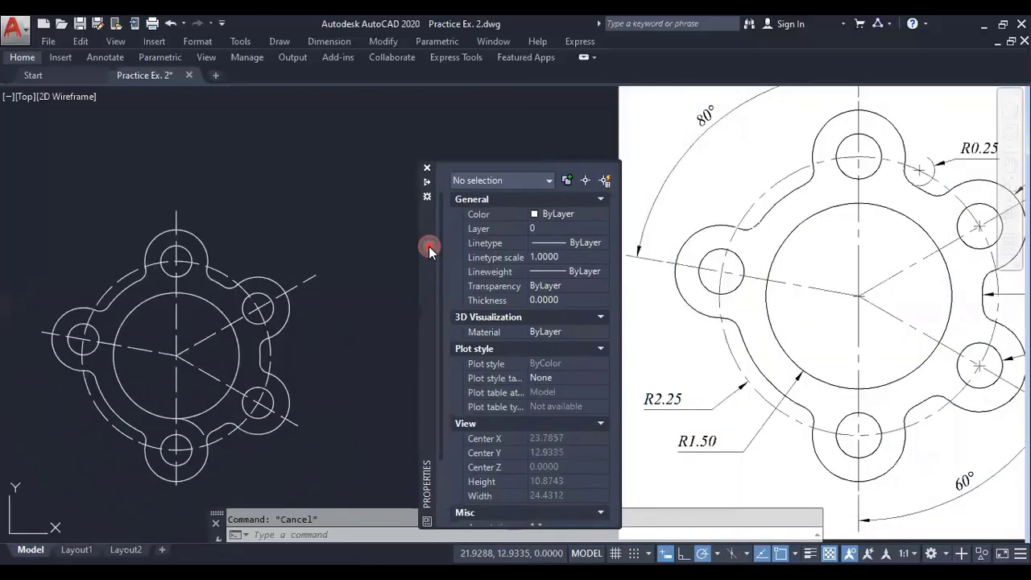
click(427, 183)
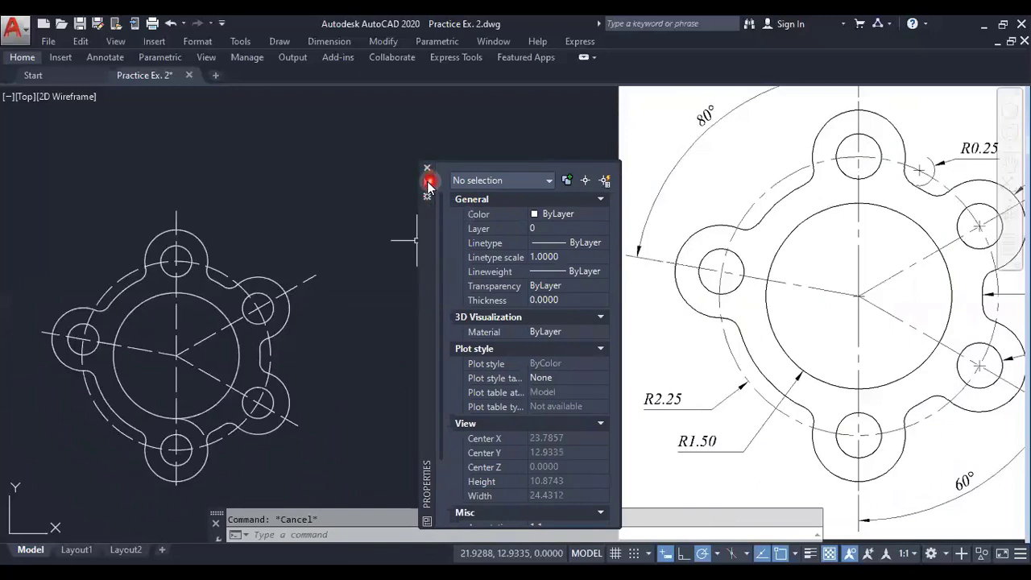
scroll(411, 278, down, 2)
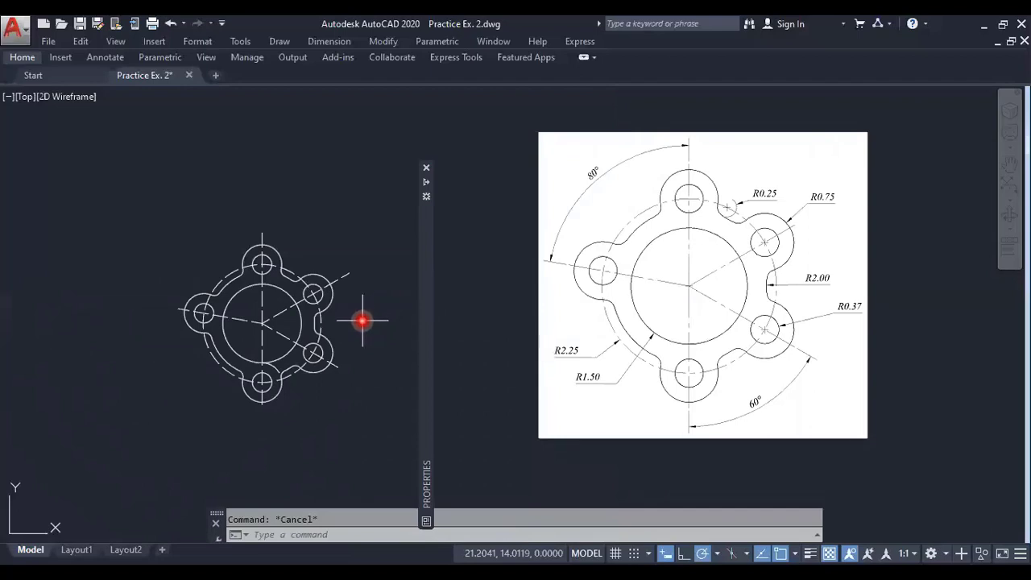
scroll(290, 313, up, 2)
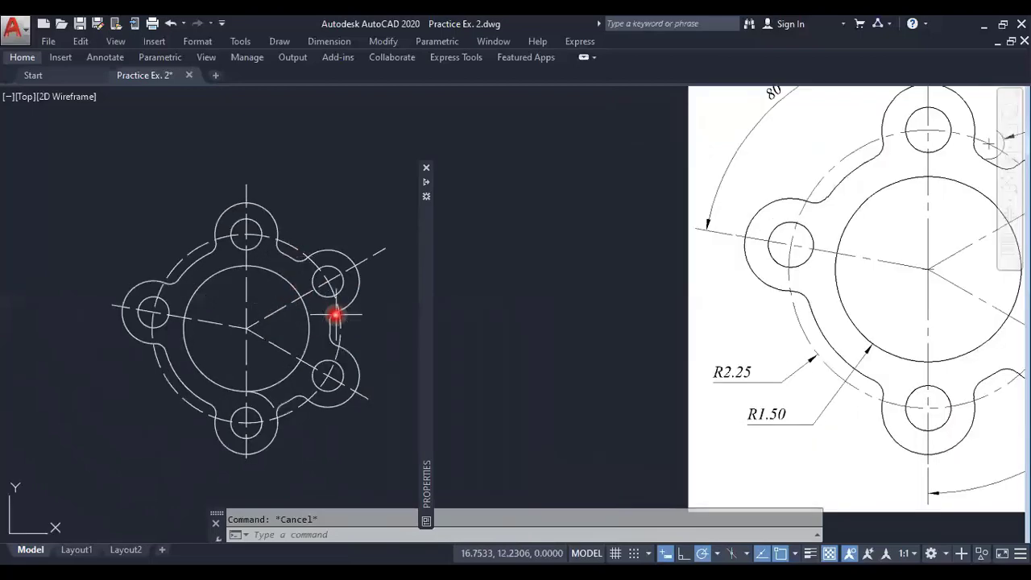
drag(276, 340, 235, 326)
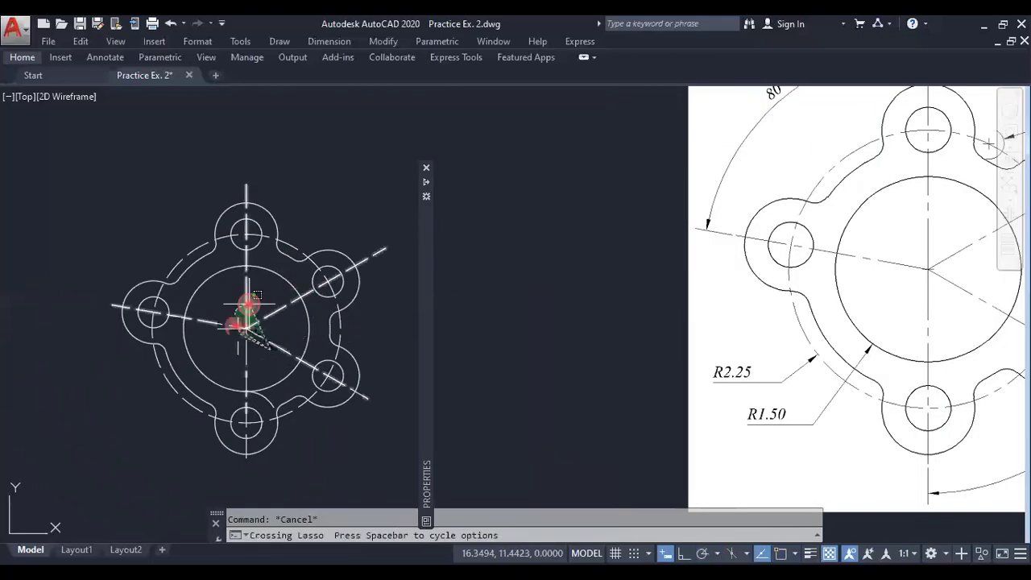
Step: Add the pitch circle to the selection and set transparency 50 and colour Blue
click(194, 244)
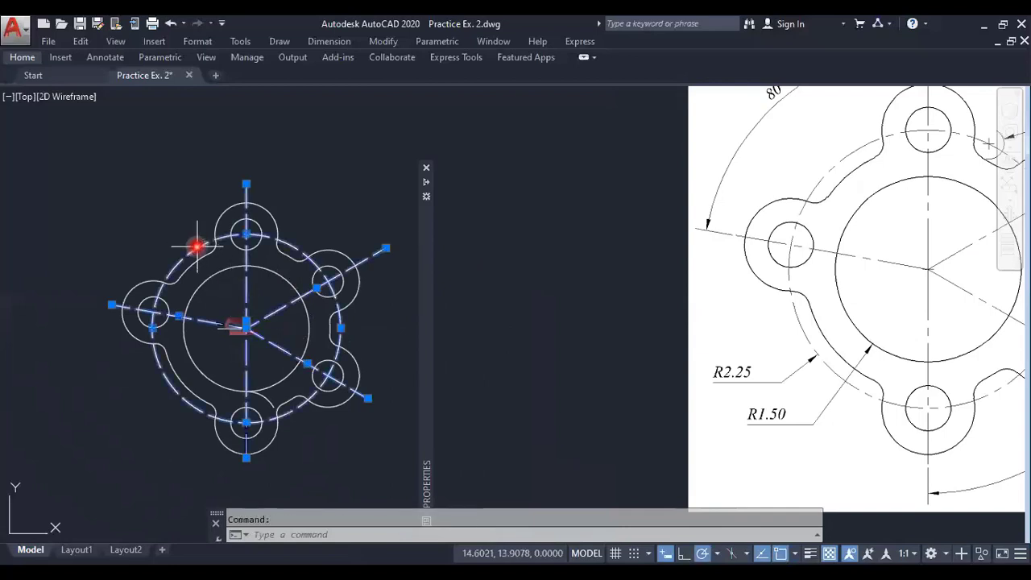
right_click(198, 226)
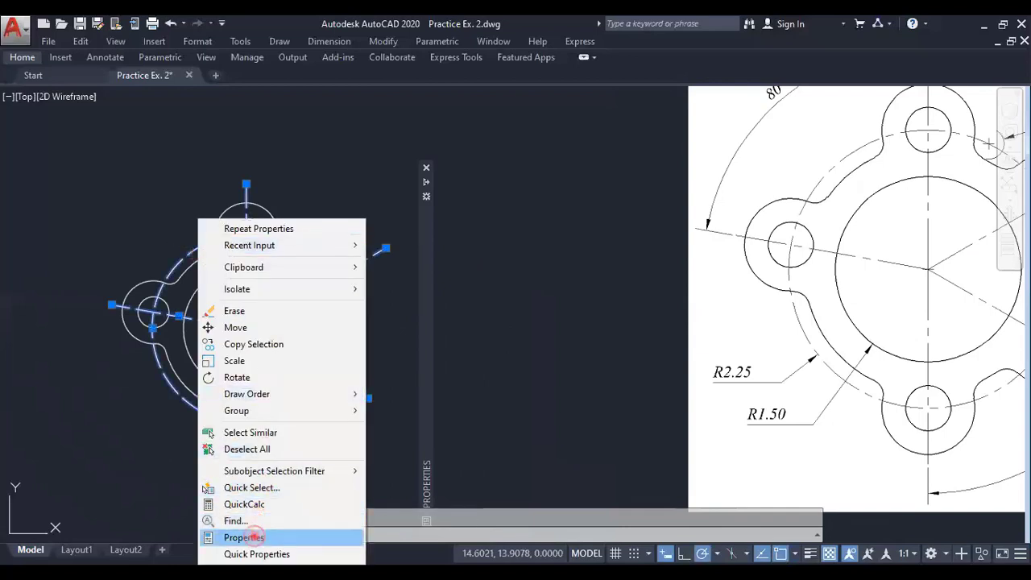
click(244, 538)
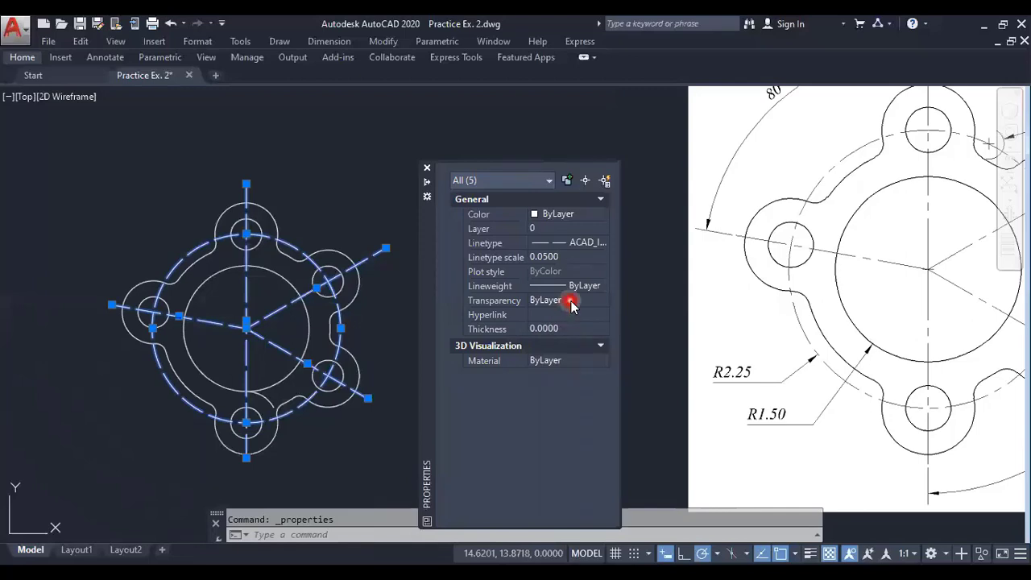
click(571, 301)
text(50)
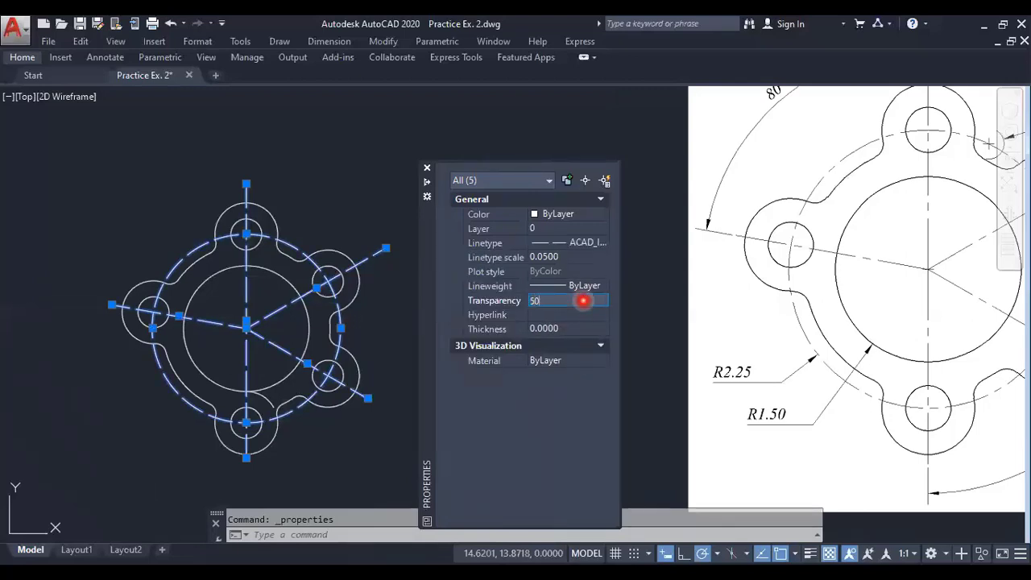
key(Return)
click(582, 214)
click(582, 215)
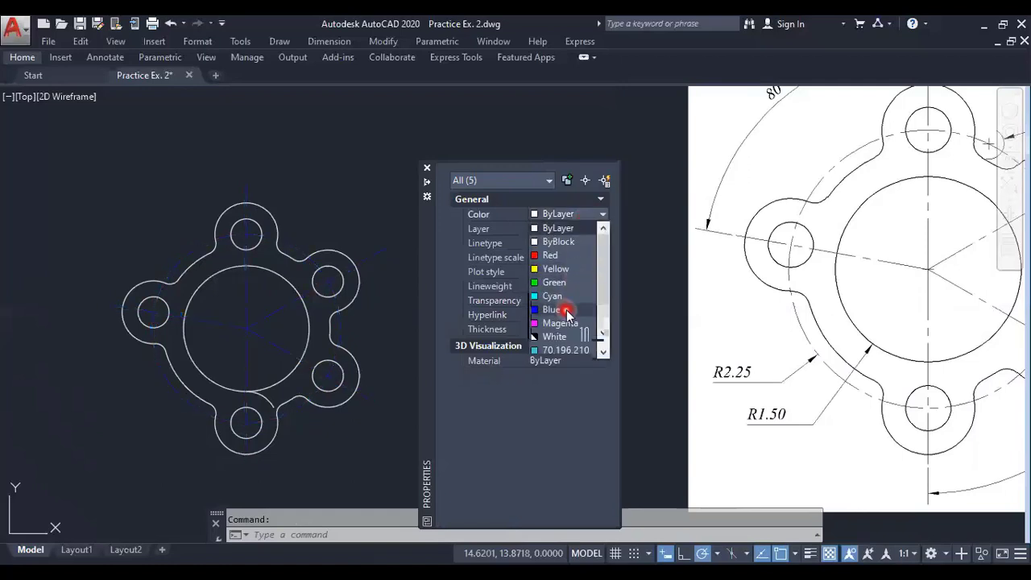
click(567, 312)
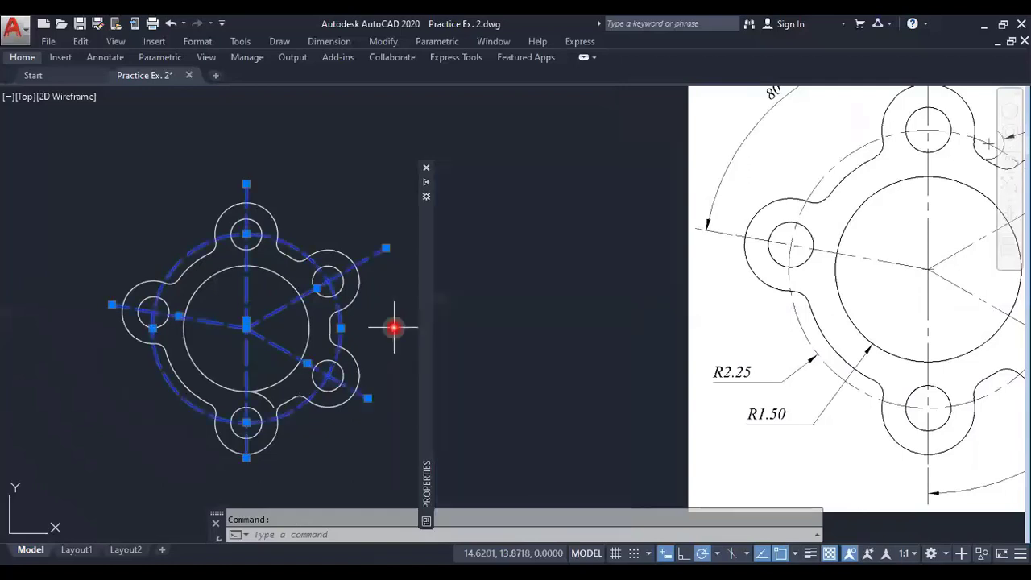
key(Escape)
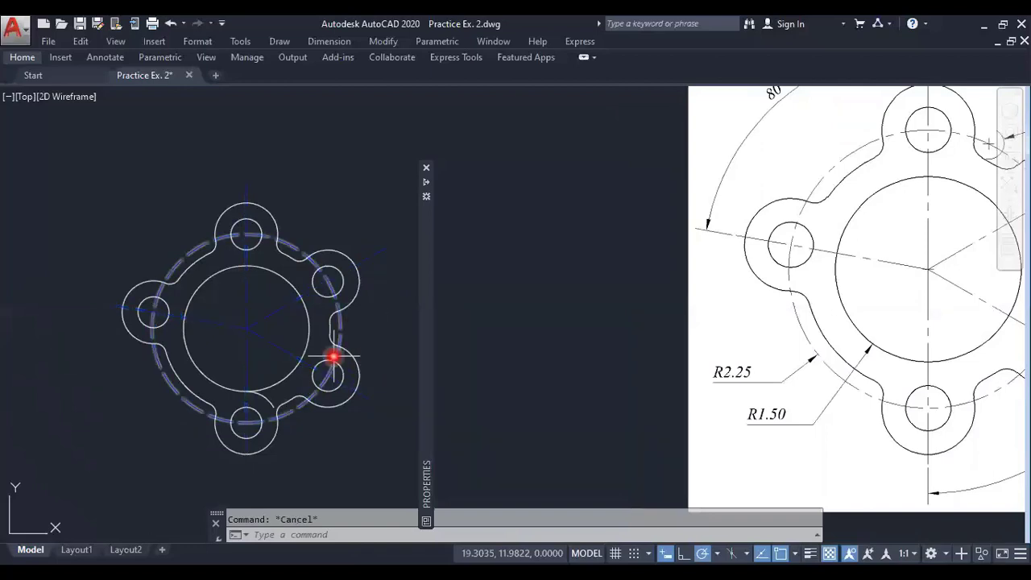
Step: Give the central bore and four hole circles a 0.30 lineweight, then delete the stray small arc
click(310, 322)
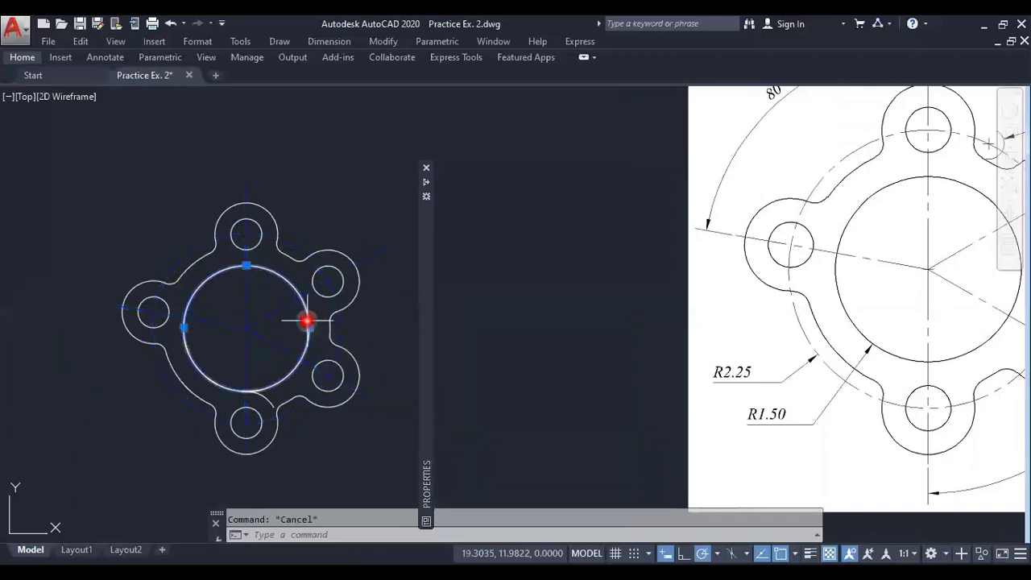
click(259, 219)
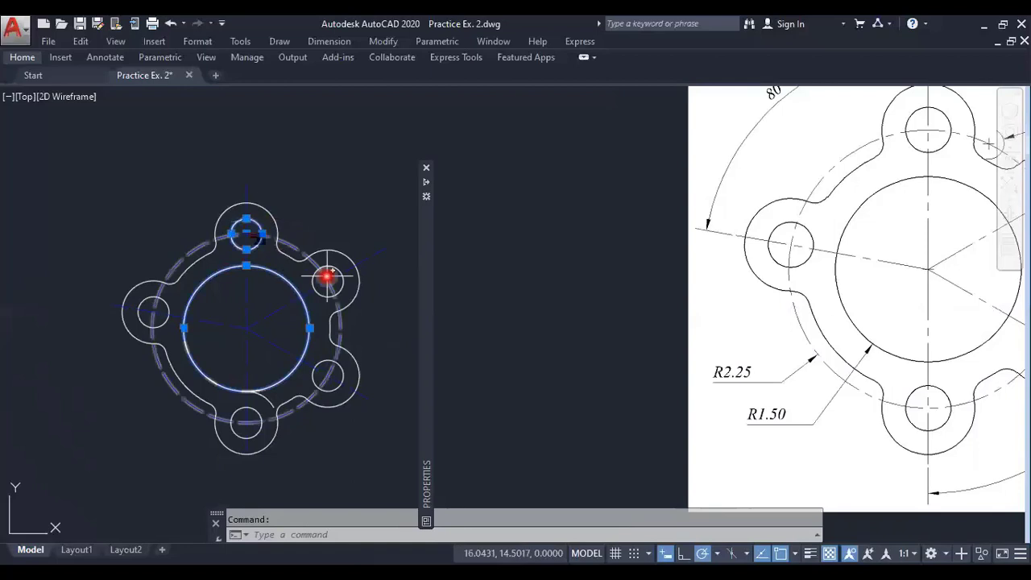
click(331, 268)
click(345, 372)
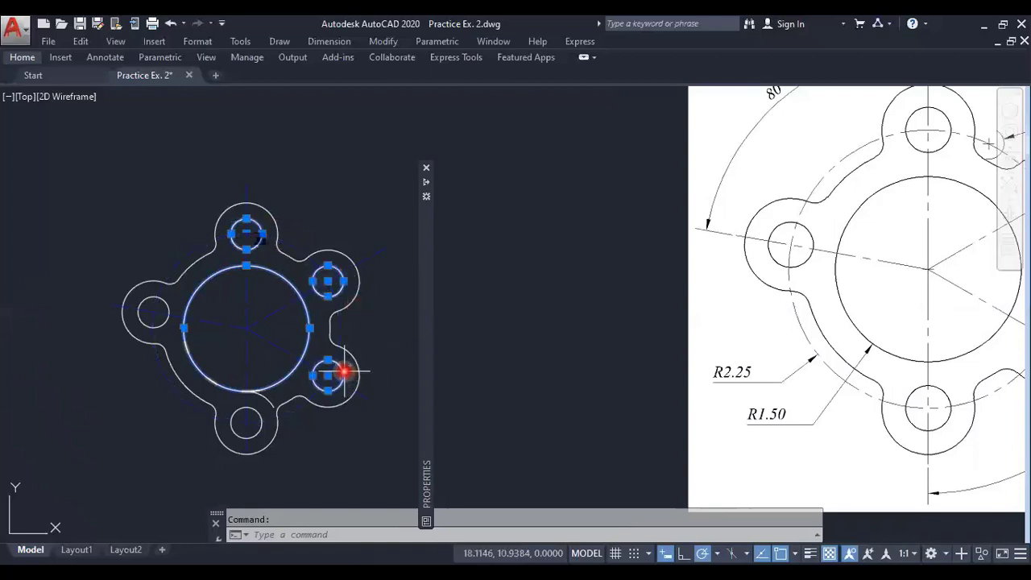
click(258, 413)
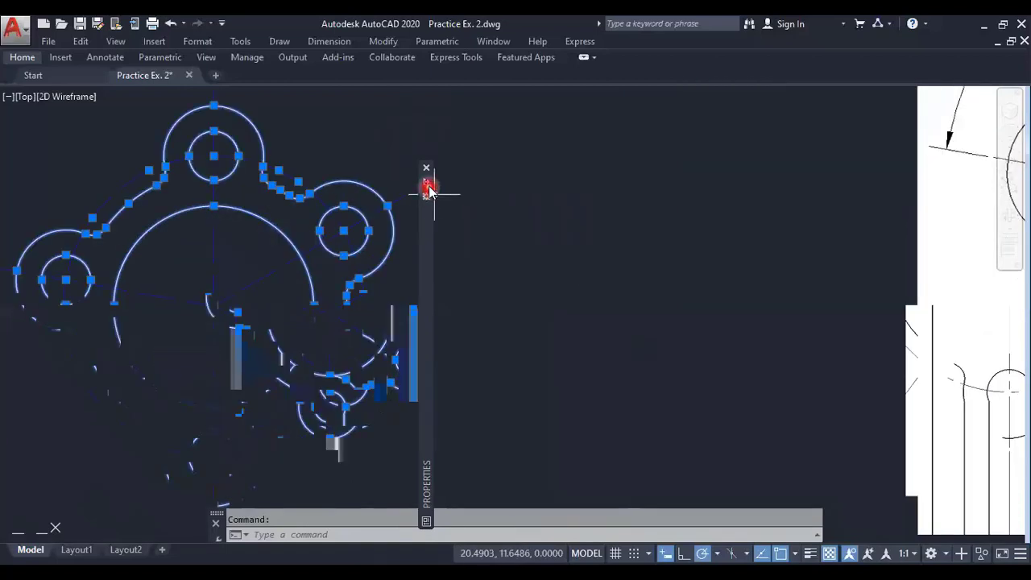
mouse_move(426, 338)
click(585, 287)
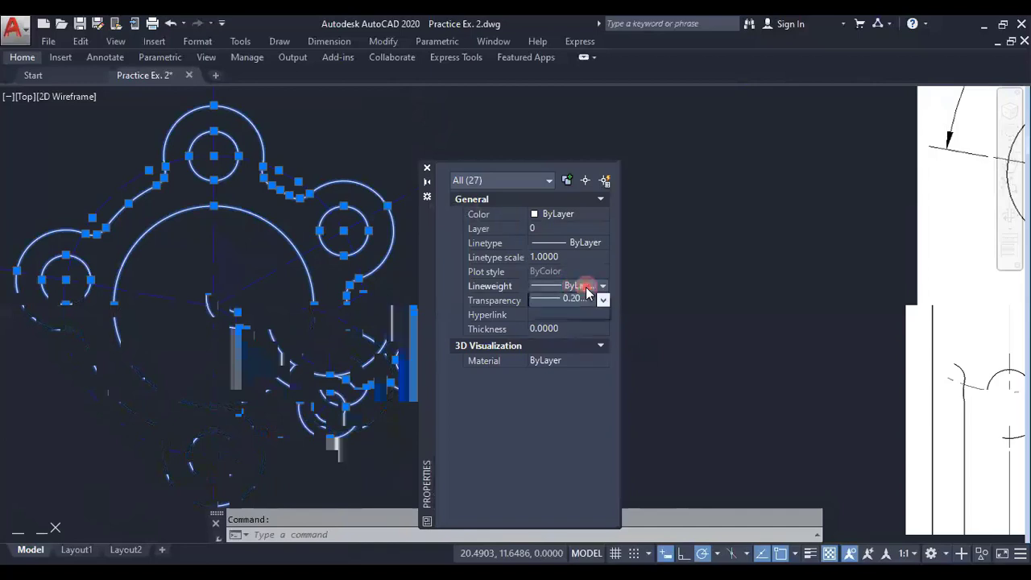
scroll(564, 338, down, 1)
scroll(572, 354, down, 1)
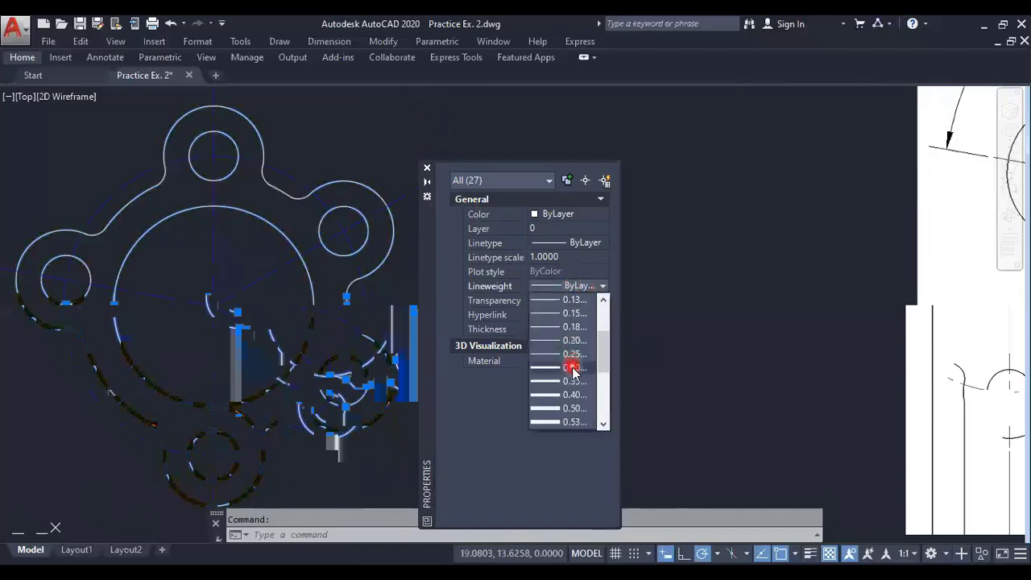
click(576, 369)
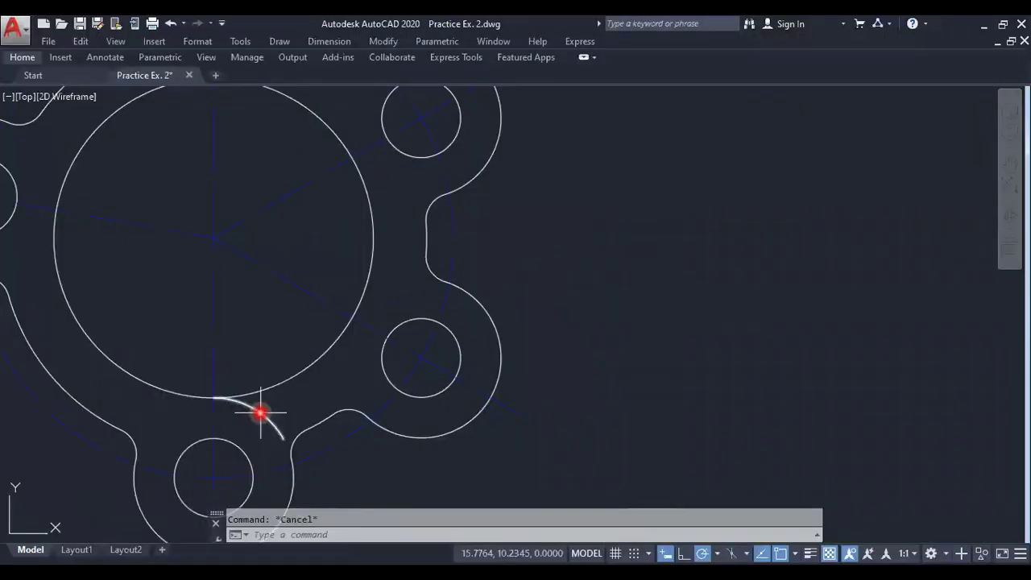
click(260, 416)
key(Delete)
Step: Turn on lineweight display and zoom all (Z, A) to fit the whole flange in view
scroll(685, 451, down, 3)
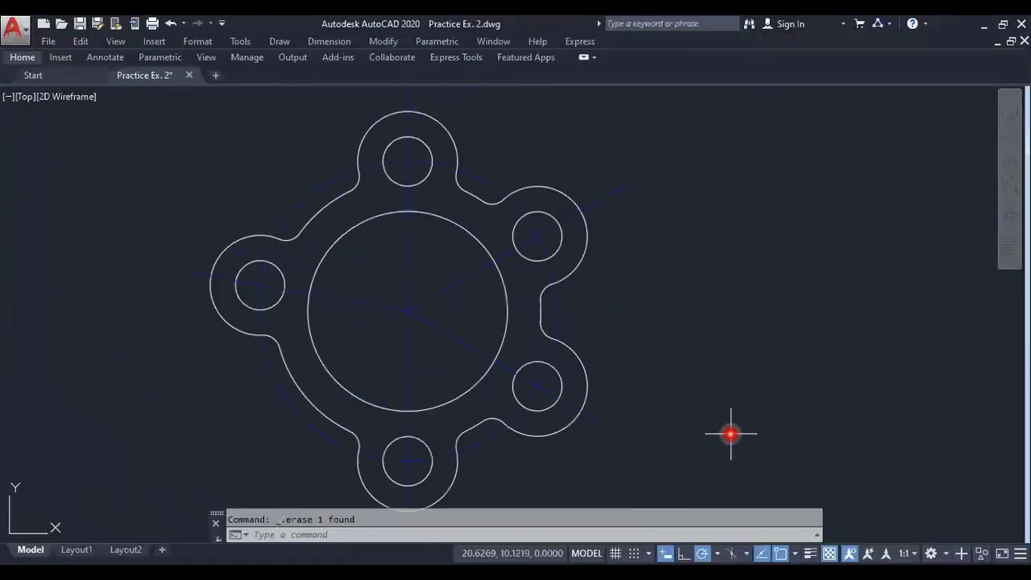
click(810, 554)
middle_drag(729, 418, 663, 417)
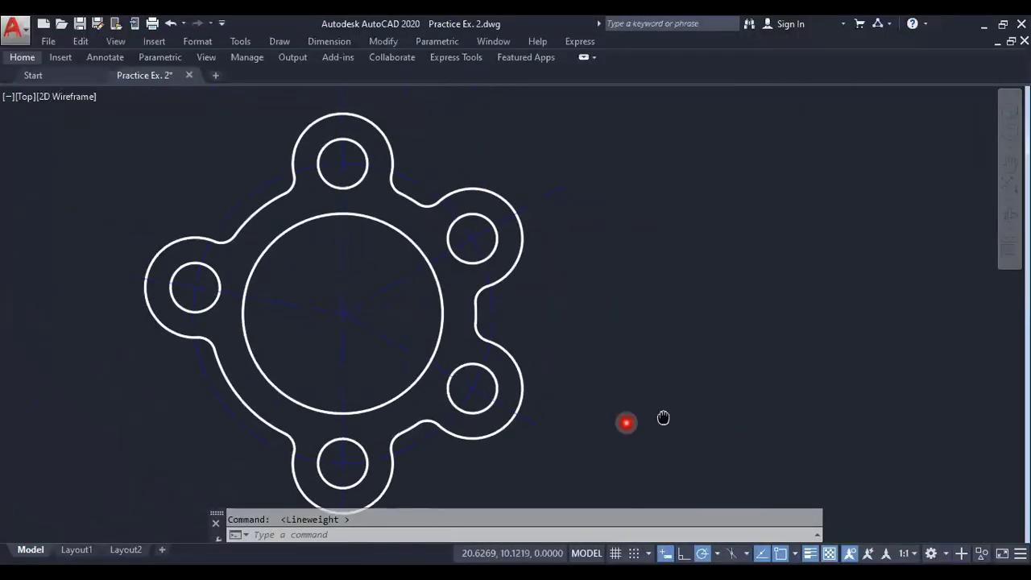
text(z)
key(Return)
text(a)
key(Return)
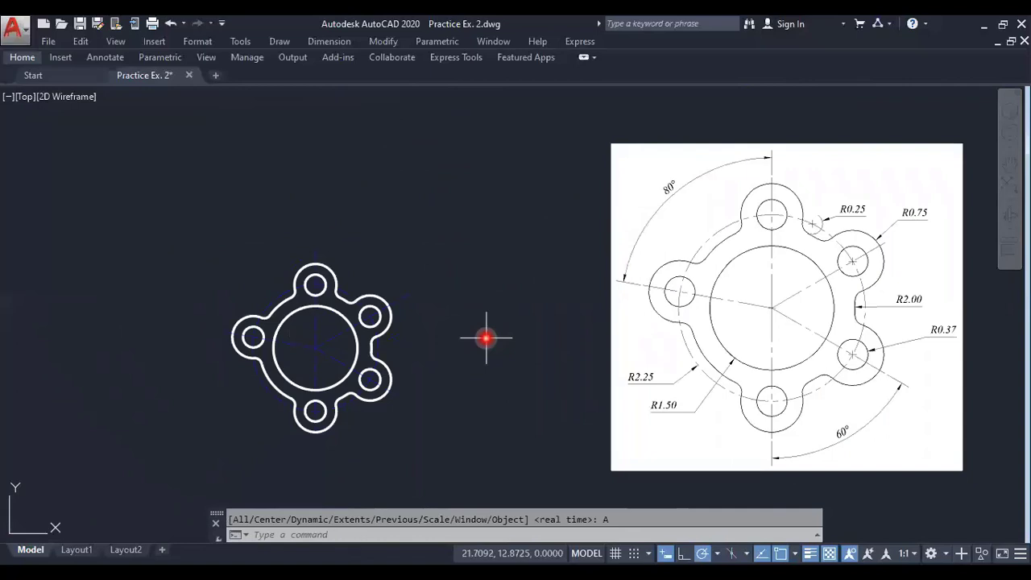